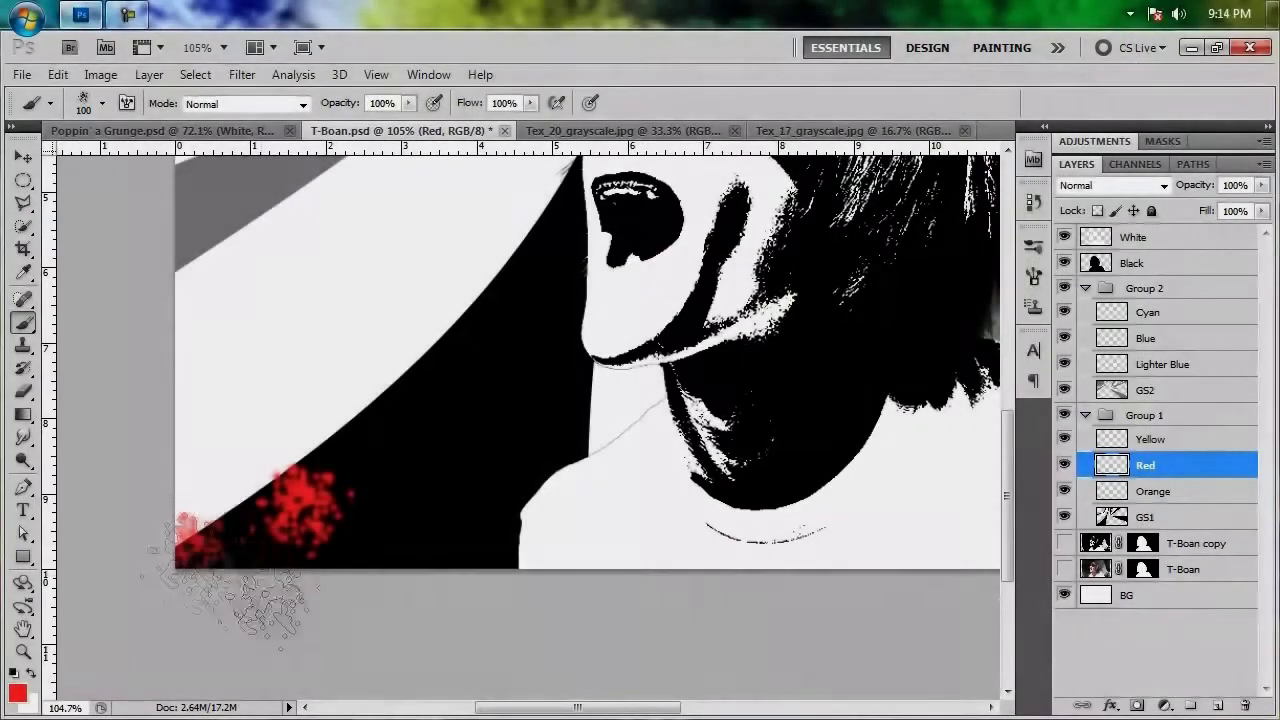
Brush red grunge over the black stripes at lower left, around the head, right side and upper left.
mouse_move(230, 585)
mouse_down()
mouse_move(210, 498)
mouse_move(350, 588)
mouse_move(520, 573)
mouse_move(330, 563)
mouse_move(311, 428)
mouse_up()
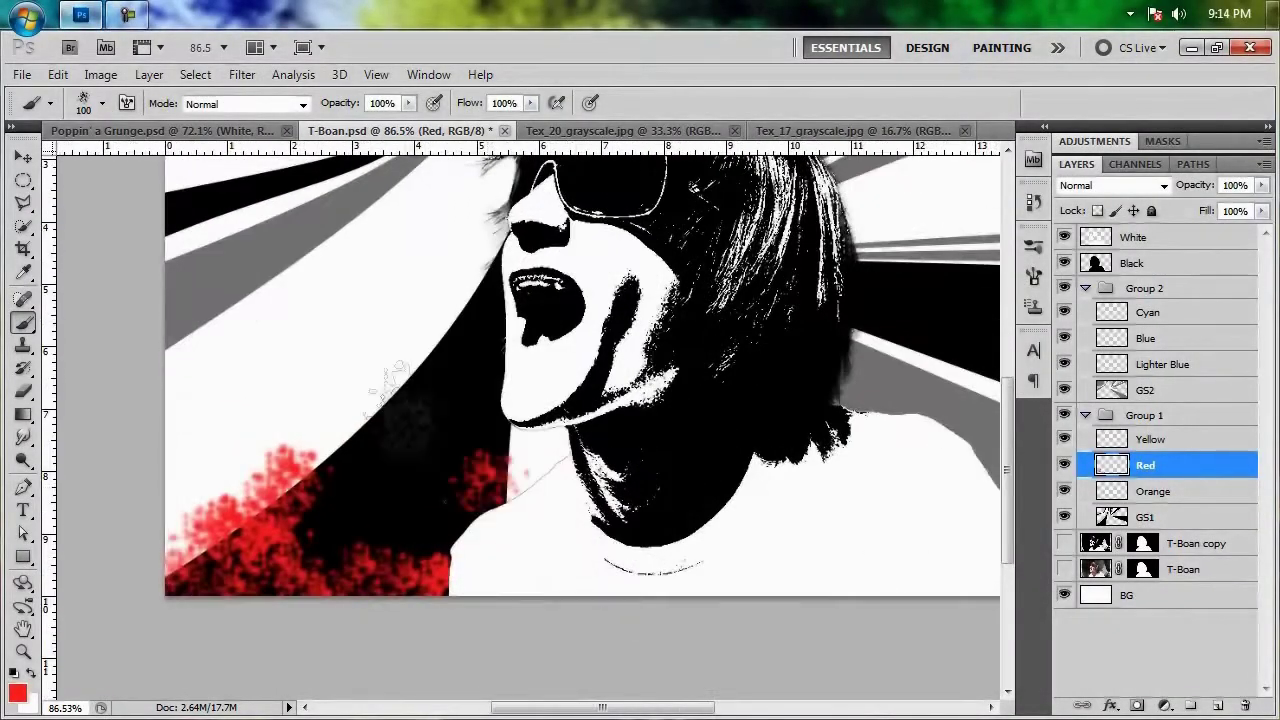
mouse_move(420, 400)
mouse_down()
mouse_move(485, 265)
mouse_move(515, 255)
mouse_move(435, 300)
mouse_move(520, 460)
mouse_move(475, 525)
mouse_move(400, 490)
mouse_move(335, 545)
mouse_move(350, 455)
mouse_move(453, 628)
mouse_move(500, 395)
mouse_move(380, 370)
mouse_move(420, 320)
mouse_up()
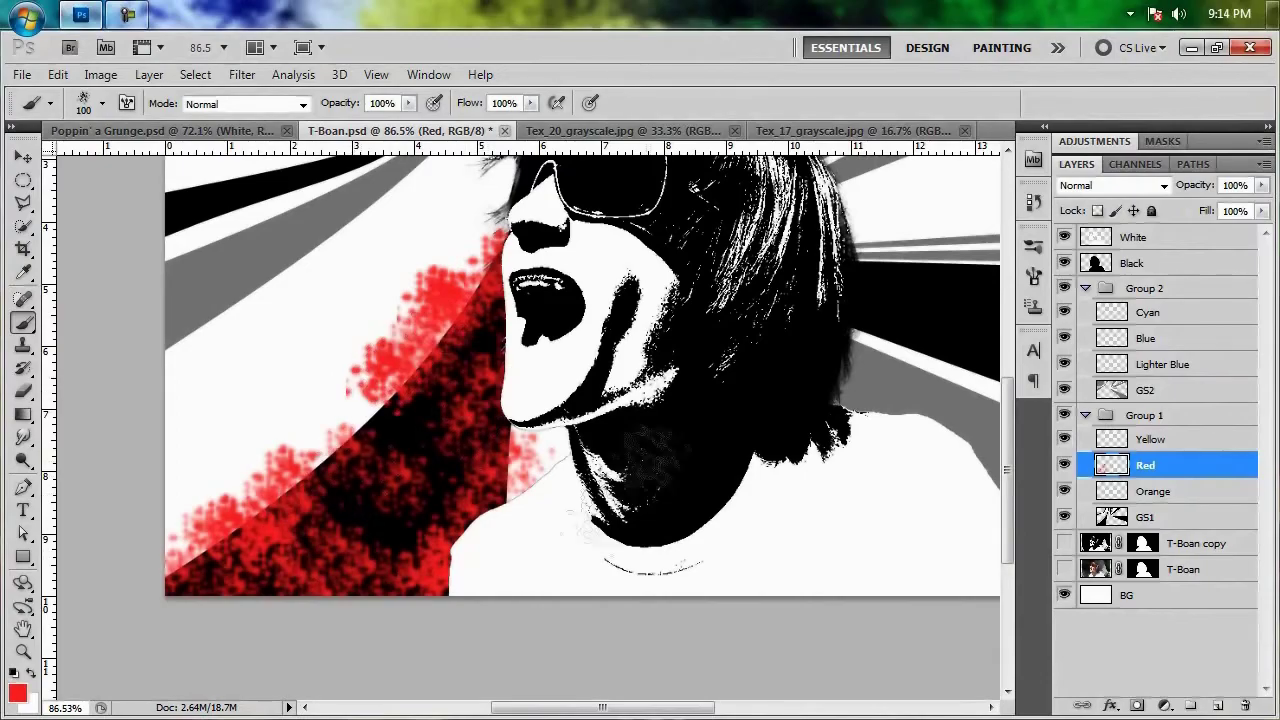
drag(500, 330, 430, 270)
drag(430, 270, 360, 250)
mouse_move(490, 300)
mouse_down()
mouse_move(545, 235)
mouse_move(740, 250)
mouse_up()
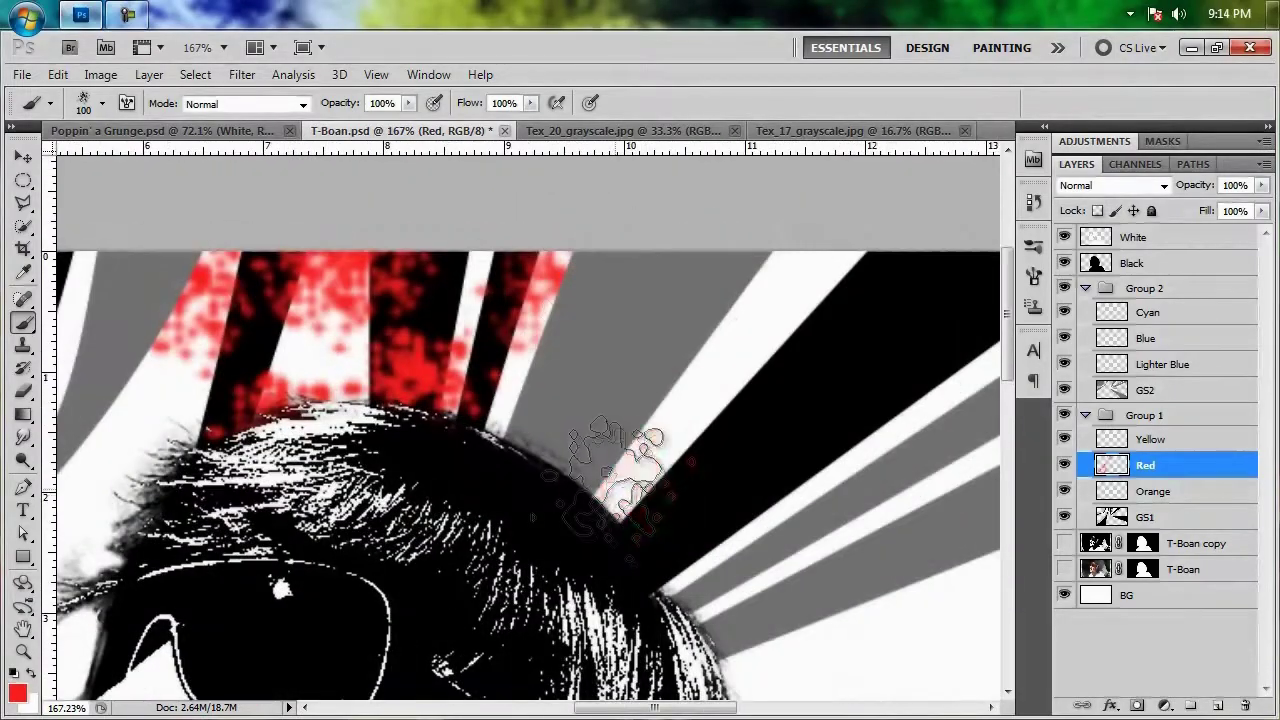
drag(600, 430, 640, 470)
drag(900, 540, 680, 568)
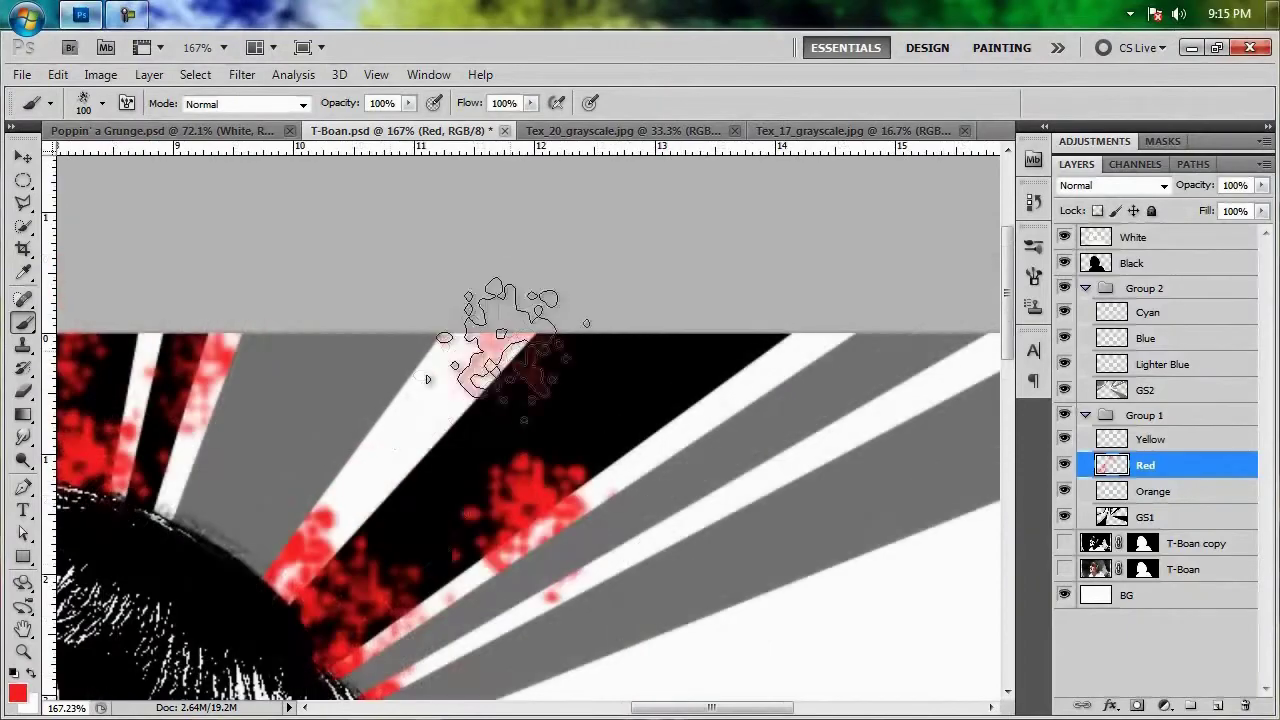
drag(500, 310, 630, 520)
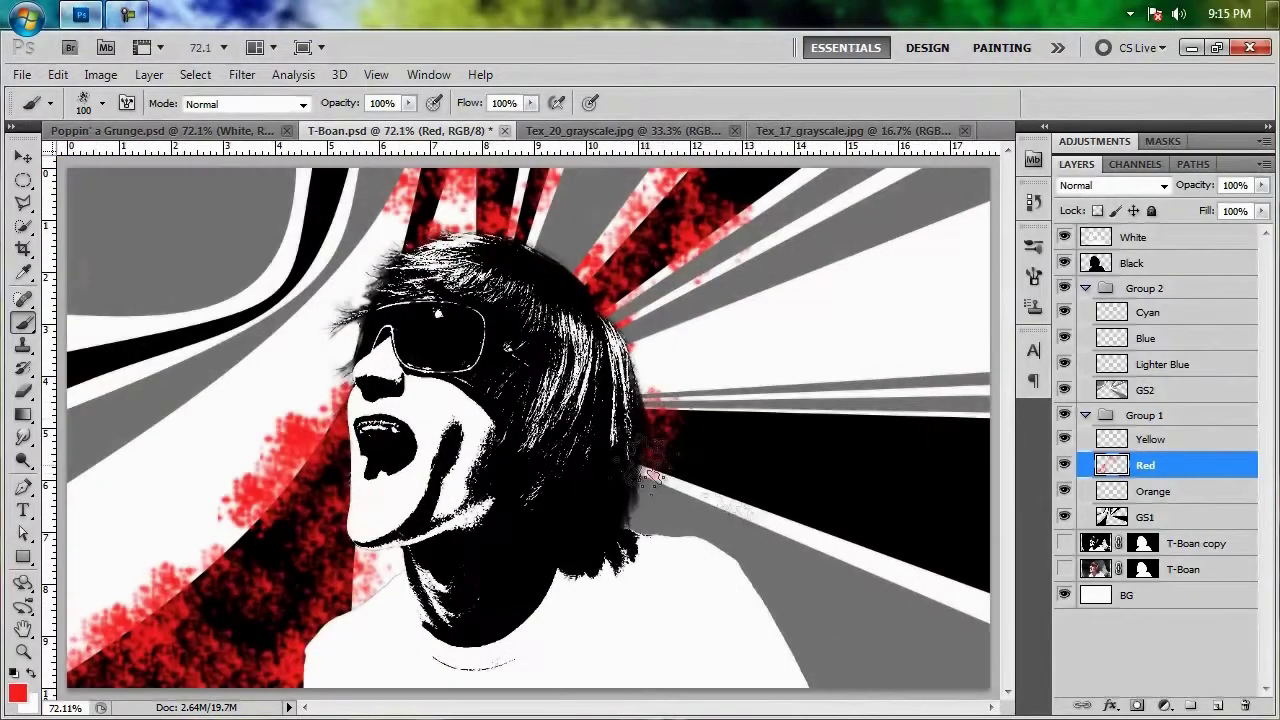
mouse_move(740, 510)
mouse_down()
mouse_move(990, 560)
mouse_move(880, 570)
mouse_move(830, 520)
mouse_up()
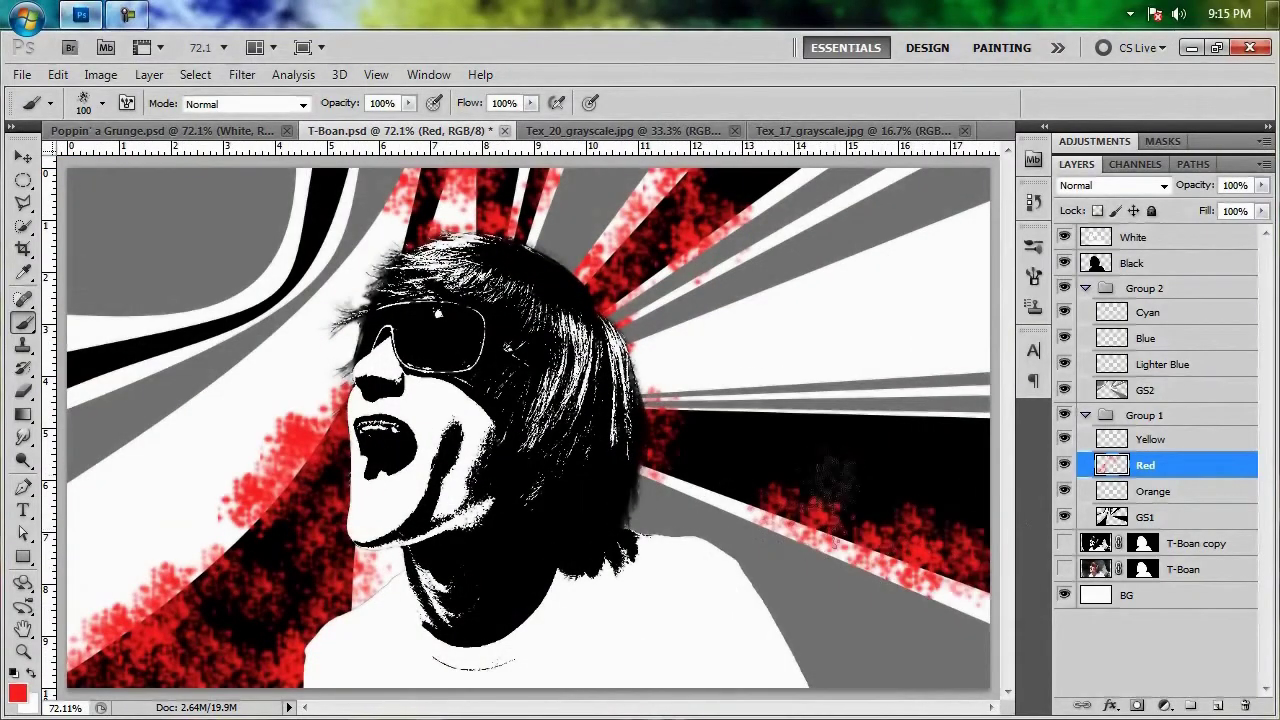
mouse_move(835, 473)
mouse_down()
mouse_move(655, 467)
mouse_move(680, 457)
mouse_move(668, 485)
mouse_move(700, 384)
mouse_move(780, 437)
mouse_move(750, 410)
mouse_move(965, 417)
mouse_move(975, 477)
mouse_move(930, 507)
mouse_move(925, 437)
mouse_move(880, 405)
mouse_up()
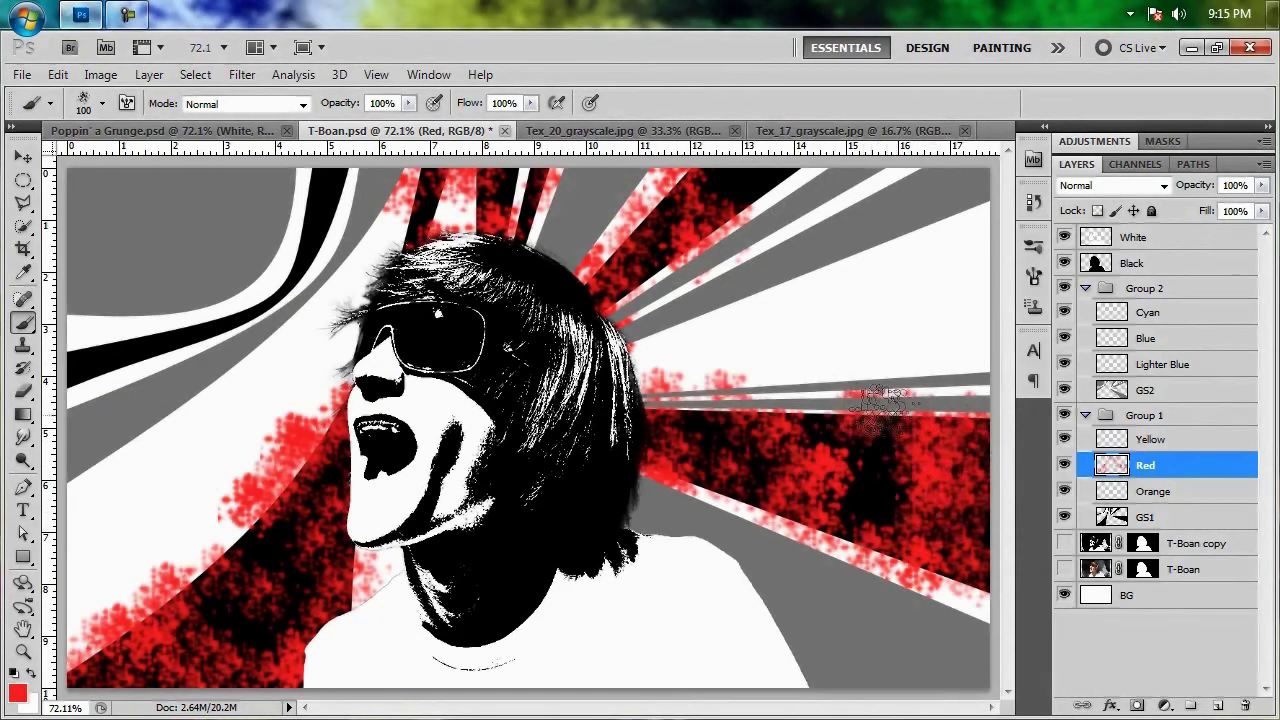
mouse_move(340, 180)
mouse_down()
mouse_move(285, 195)
mouse_move(295, 265)
mouse_move(228, 330)
mouse_move(160, 360)
mouse_move(200, 355)
mouse_up()
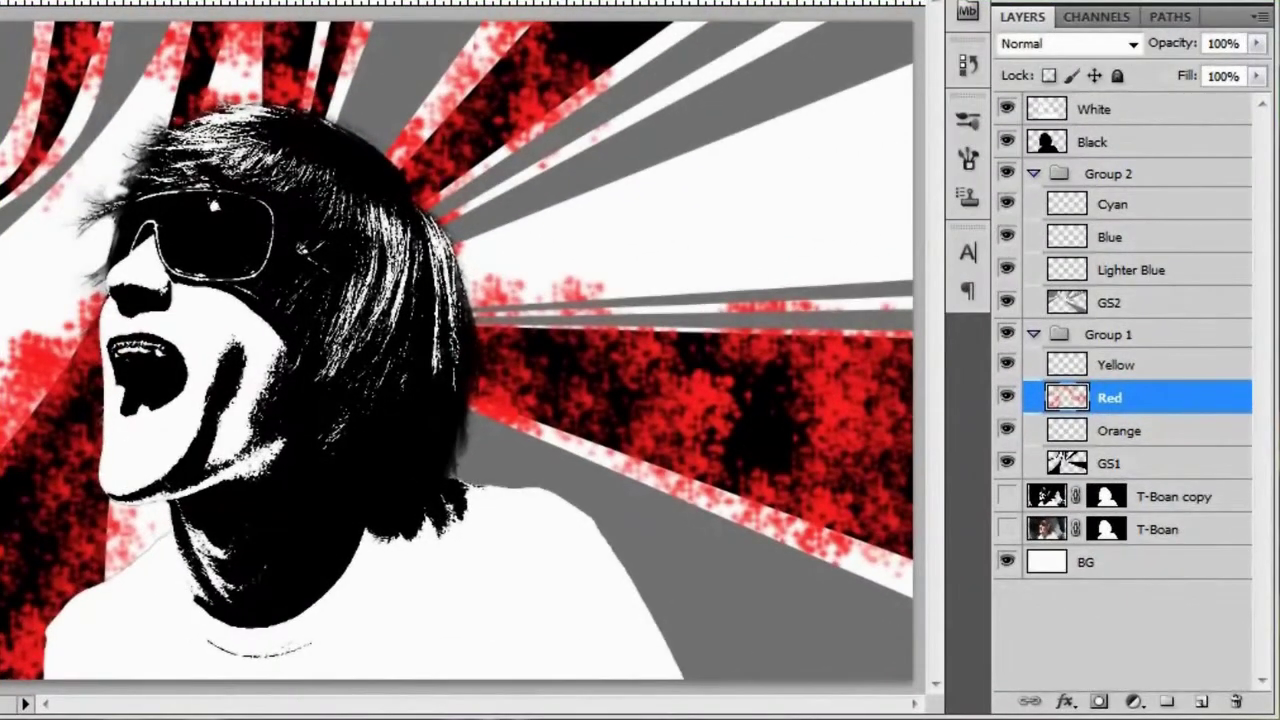
Add a layer mask to Group 1 from the GS1 stripe shapes.
click(1180, 468)
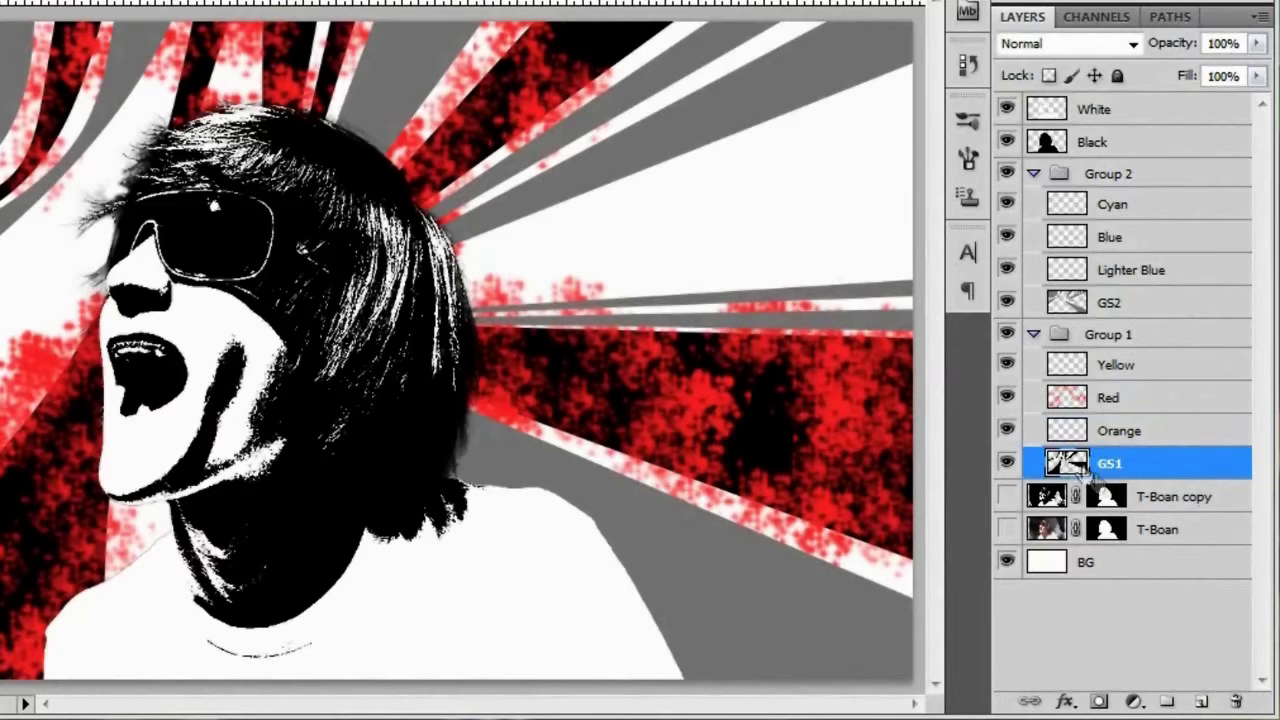
ctrl+click(1068, 468)
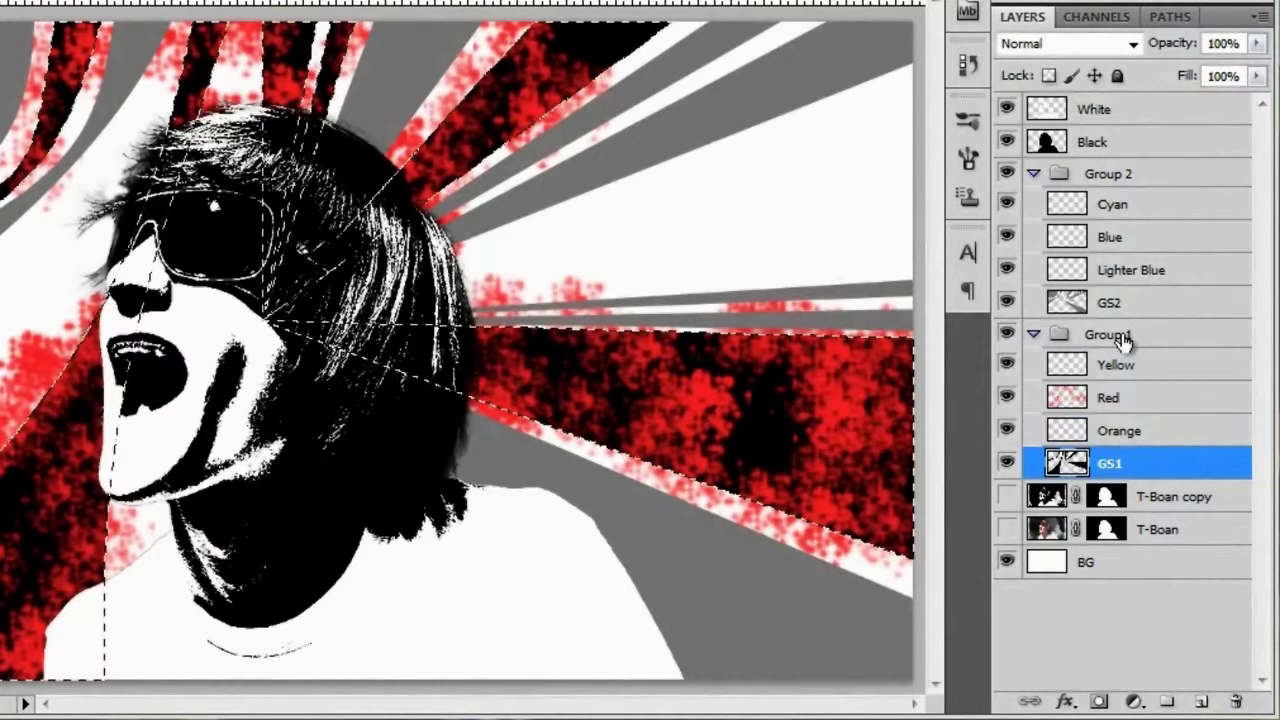
click(1080, 336)
click(1099, 702)
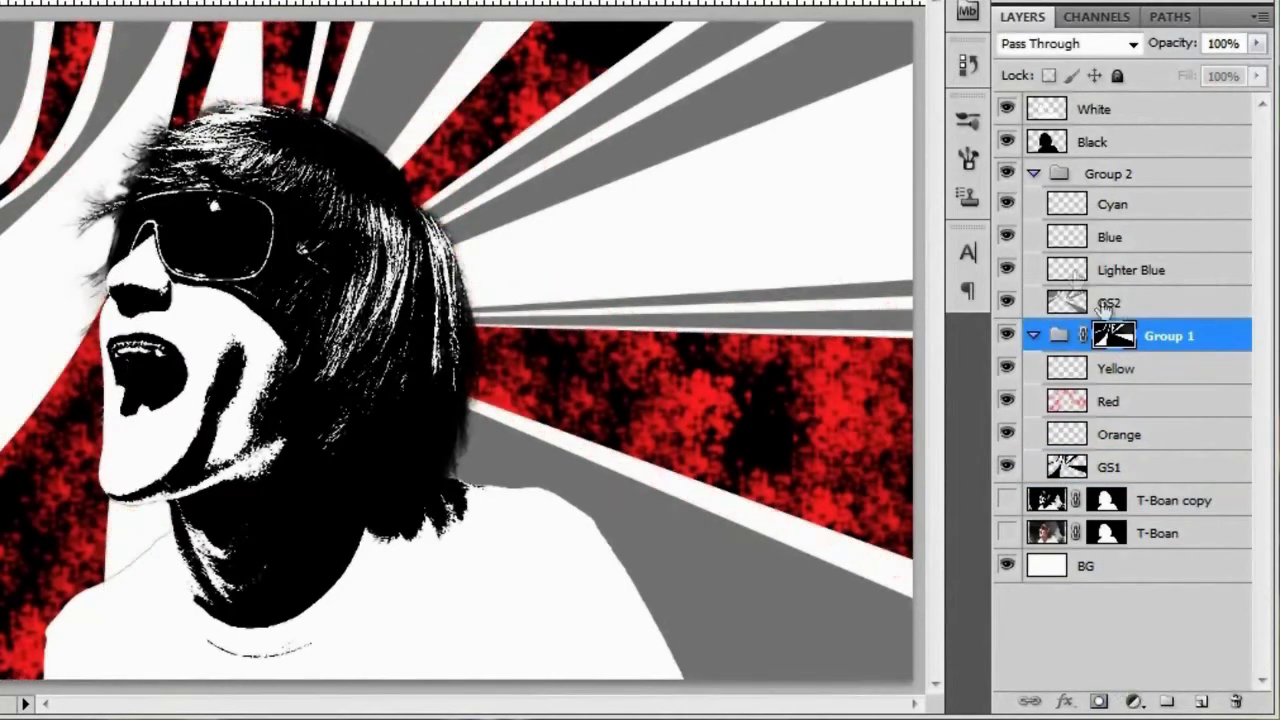
Add a layer mask to Group 2 from the GS2 stripe shapes, then reselect the Red layer.
click(1147, 312)
ctrl+click(1066, 302)
click(1142, 176)
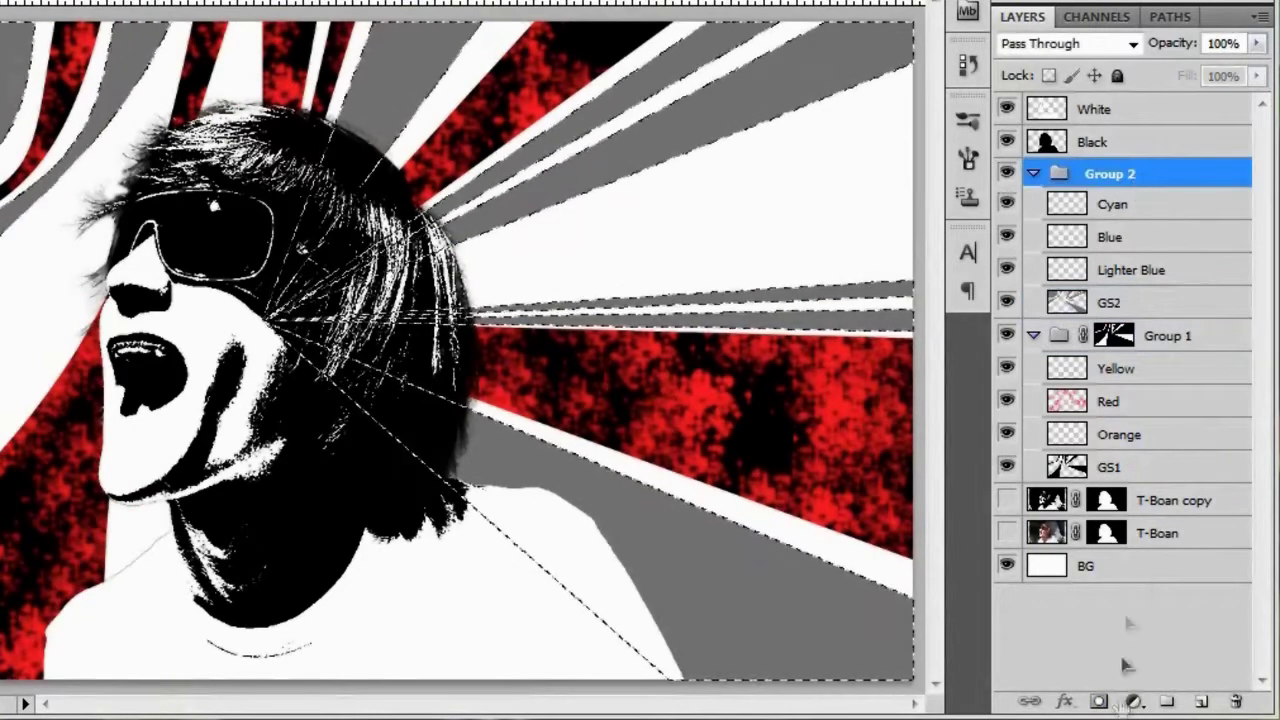
click(1100, 702)
click(1160, 410)
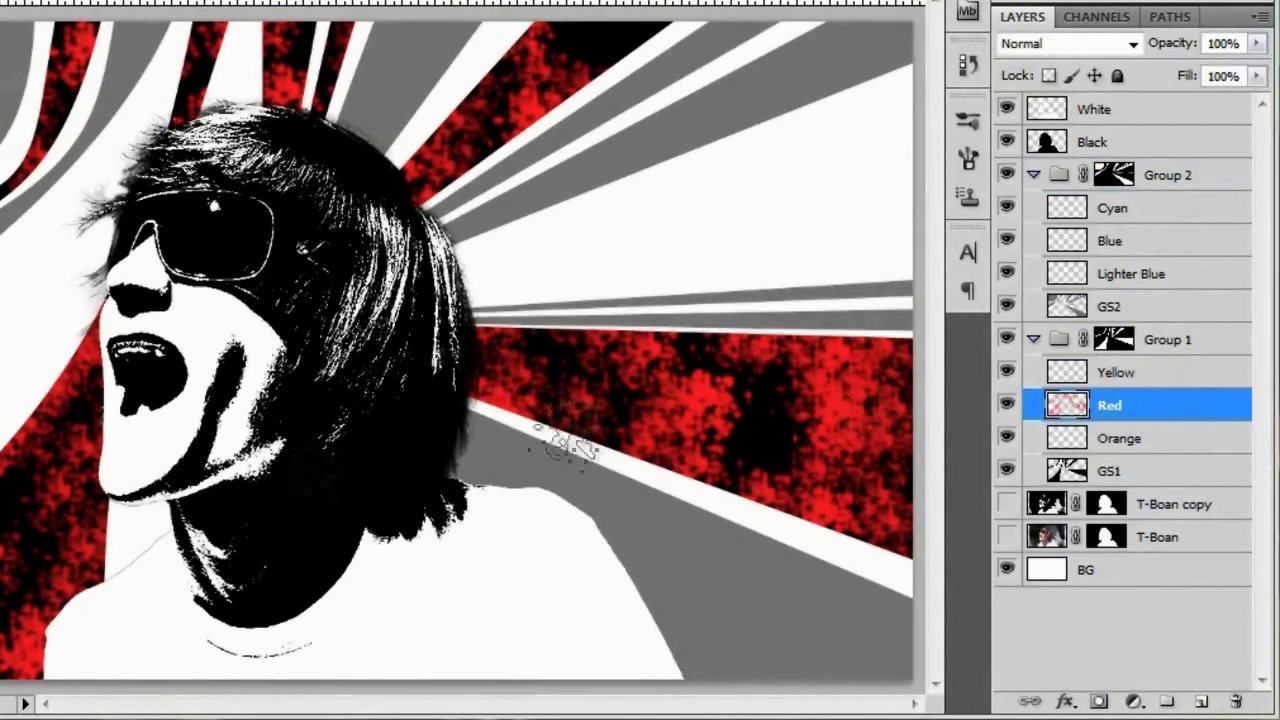
Apply a red Color Overlay layer effect to the Red layer.
click(1068, 701)
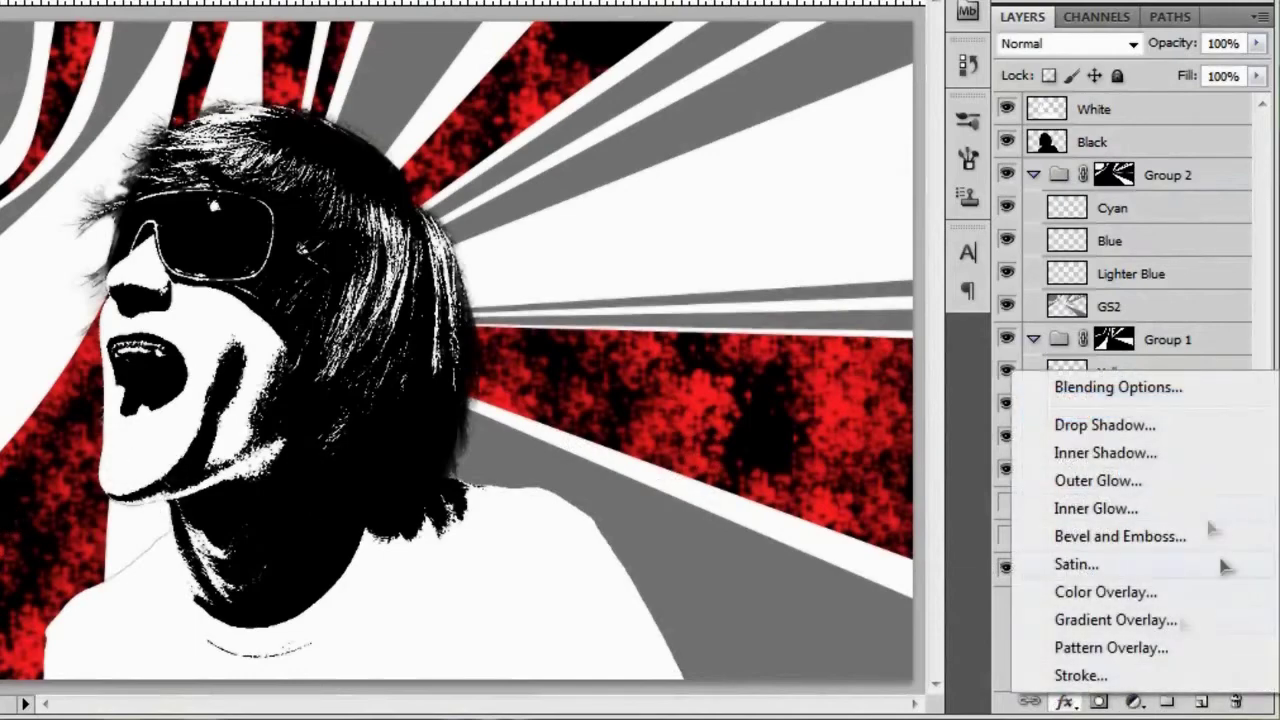
click(1105, 592)
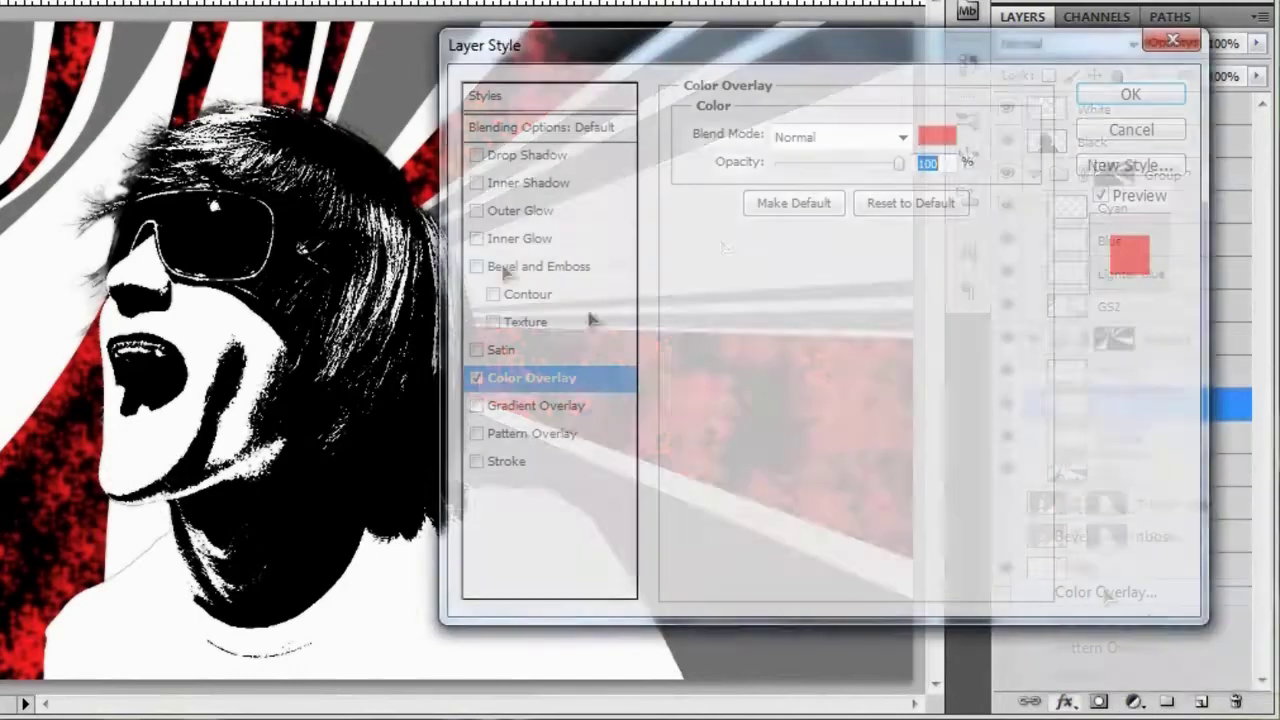
click(936, 134)
click(1128, 94)
click(1128, 94)
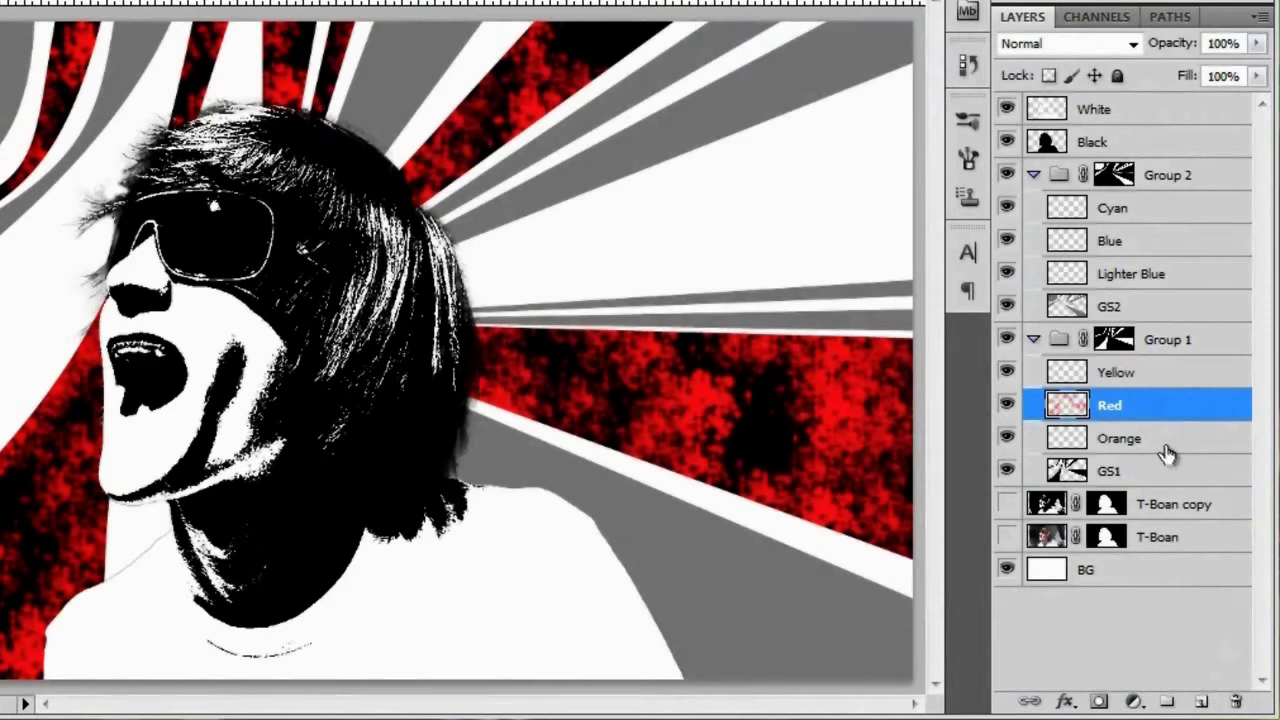
click(1166, 448)
click(1145, 376)
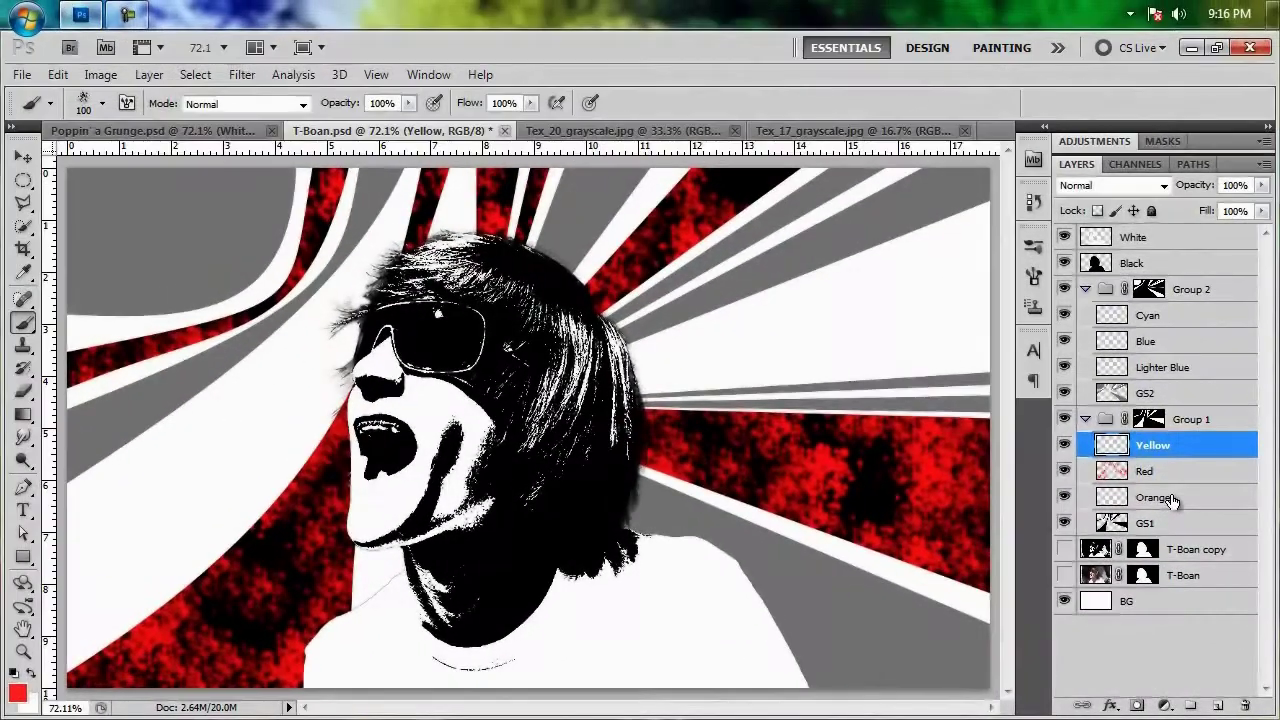
On the Orange layer, brush orange grunge over the lower-left, upper-left and lower-right stripes.
click(1143, 443)
click(17, 692)
drag(935, 535, 935, 477)
click(1117, 226)
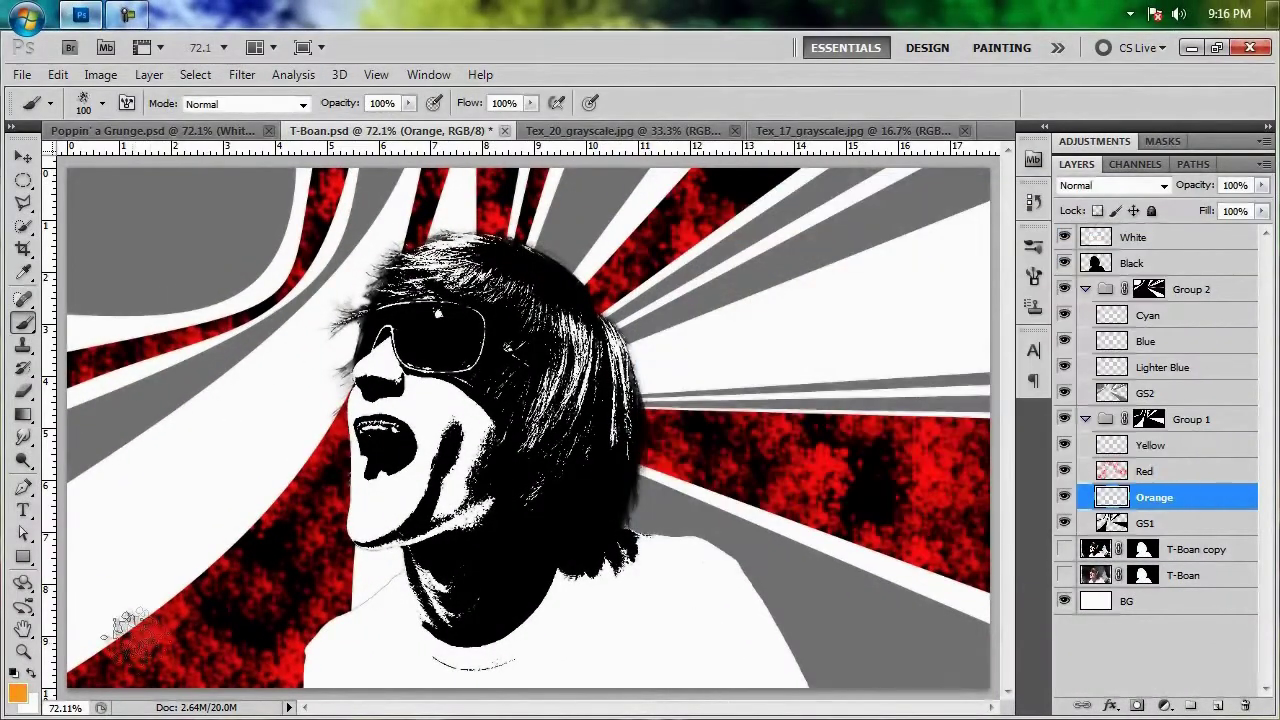
mouse_move(195, 588)
mouse_down()
mouse_move(118, 656)
mouse_move(162, 681)
mouse_move(135, 685)
mouse_move(262, 668)
mouse_move(305, 563)
mouse_move(255, 501)
mouse_move(200, 598)
mouse_move(285, 473)
mouse_move(268, 531)
mouse_move(300, 453)
mouse_move(284, 476)
mouse_move(360, 480)
mouse_up()
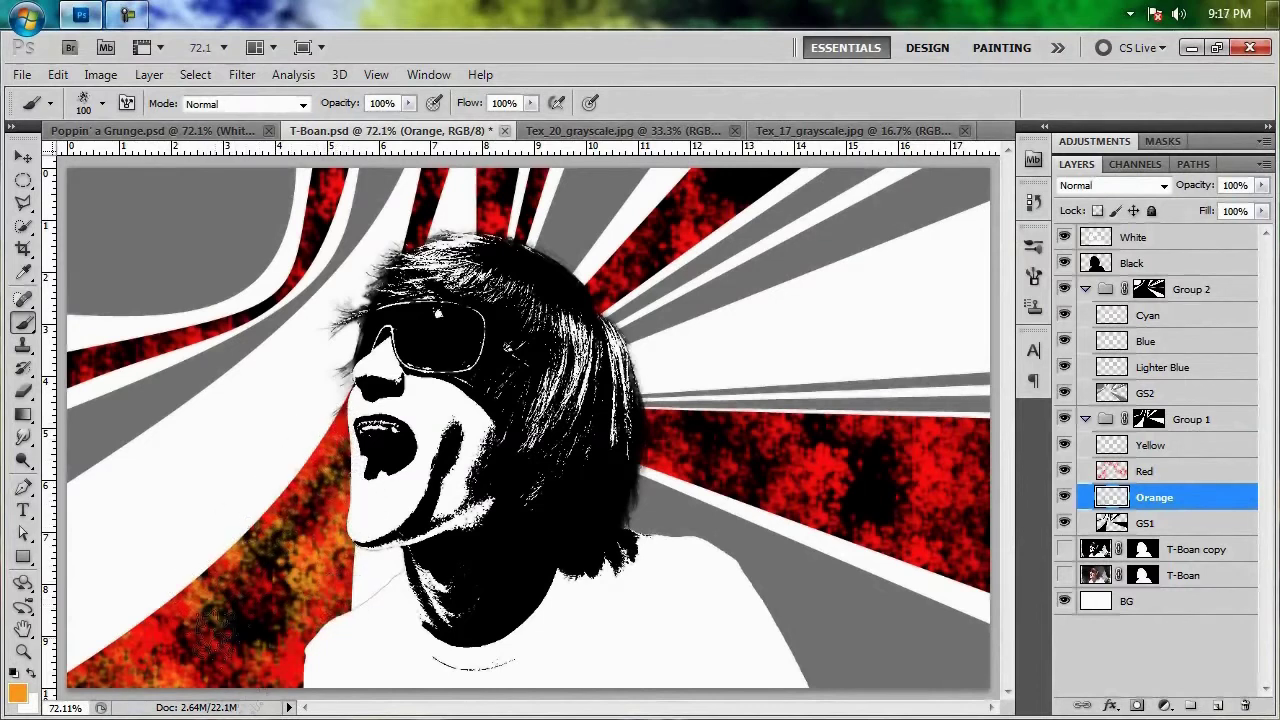
mouse_move(85, 378)
mouse_down()
mouse_move(135, 345)
mouse_move(215, 350)
mouse_move(268, 305)
mouse_move(322, 245)
mouse_move(285, 185)
mouse_move(365, 185)
mouse_move(358, 175)
mouse_move(521, 205)
mouse_move(500, 225)
mouse_move(410, 168)
mouse_move(726, 205)
mouse_move(706, 168)
mouse_move(701, 235)
mouse_move(631, 283)
mouse_move(626, 205)
mouse_move(785, 205)
mouse_up()
mouse_move(705, 405)
mouse_down()
mouse_move(690, 492)
mouse_move(670, 412)
mouse_move(843, 527)
mouse_move(895, 430)
mouse_move(920, 560)
mouse_up()
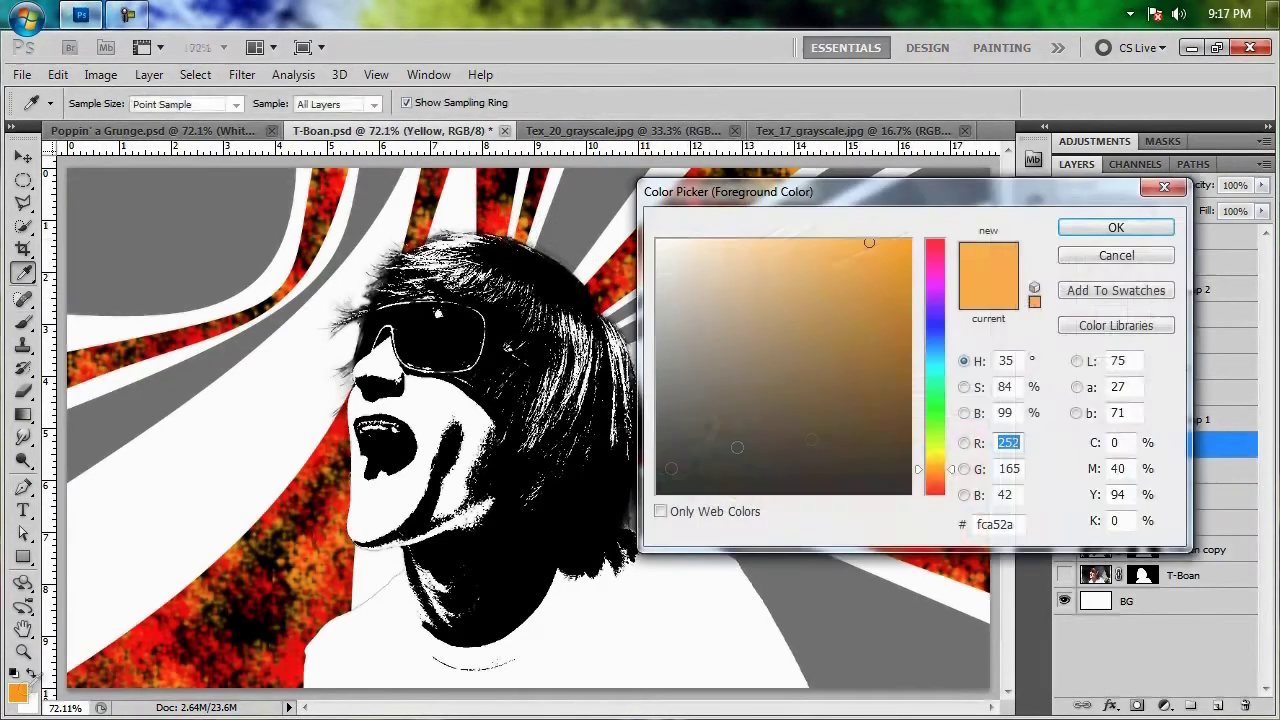
Pick yellow f5fc2a and brush it over the upper-left, top, lower-left and face-side stripes.
click(934, 452)
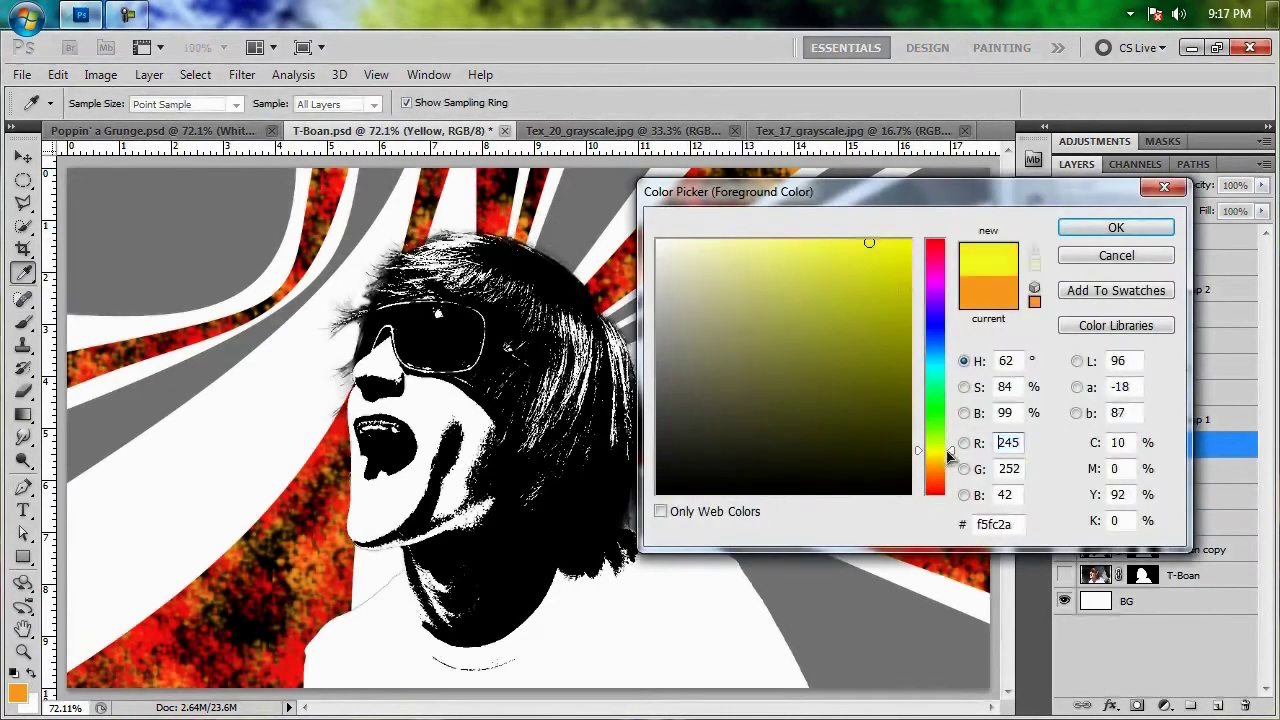
key(Return)
mouse_move(205, 365)
mouse_down()
mouse_move(285, 345)
mouse_move(212, 295)
mouse_move(332, 255)
mouse_move(290, 185)
mouse_move(340, 185)
mouse_up()
mouse_move(560, 185)
mouse_down()
mouse_move(454, 178)
mouse_move(487, 155)
mouse_move(557, 232)
mouse_move(647, 275)
mouse_move(667, 212)
mouse_move(730, 160)
mouse_move(732, 228)
mouse_move(652, 285)
mouse_move(590, 270)
mouse_move(724, 490)
mouse_move(752, 488)
mouse_move(647, 485)
mouse_move(752, 495)
mouse_move(787, 530)
mouse_move(824, 412)
mouse_move(967, 425)
mouse_move(882, 398)
mouse_move(757, 390)
mouse_move(917, 478)
mouse_move(952, 482)
mouse_move(957, 595)
mouse_move(902, 580)
mouse_move(800, 405)
mouse_up()
mouse_move(142, 645)
mouse_down()
mouse_move(106, 611)
mouse_move(312, 538)
mouse_up()
mouse_move(206, 548)
mouse_down()
mouse_move(268, 525)
mouse_move(342, 610)
mouse_move(350, 530)
mouse_move(295, 465)
mouse_move(345, 330)
mouse_move(285, 460)
mouse_up()
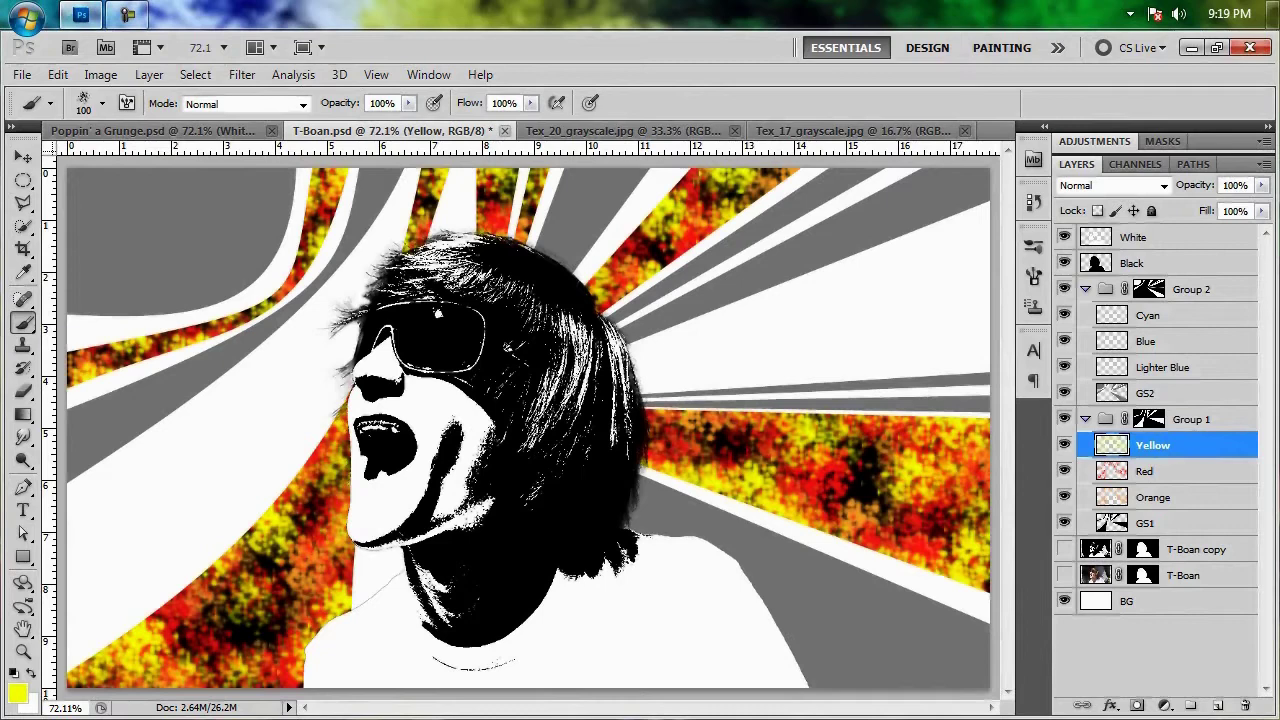
Hide GS1 and drag the Tex_20_grayscale texture into T-Boan.psd as Layer 1 in Group 1.
click(1064, 525)
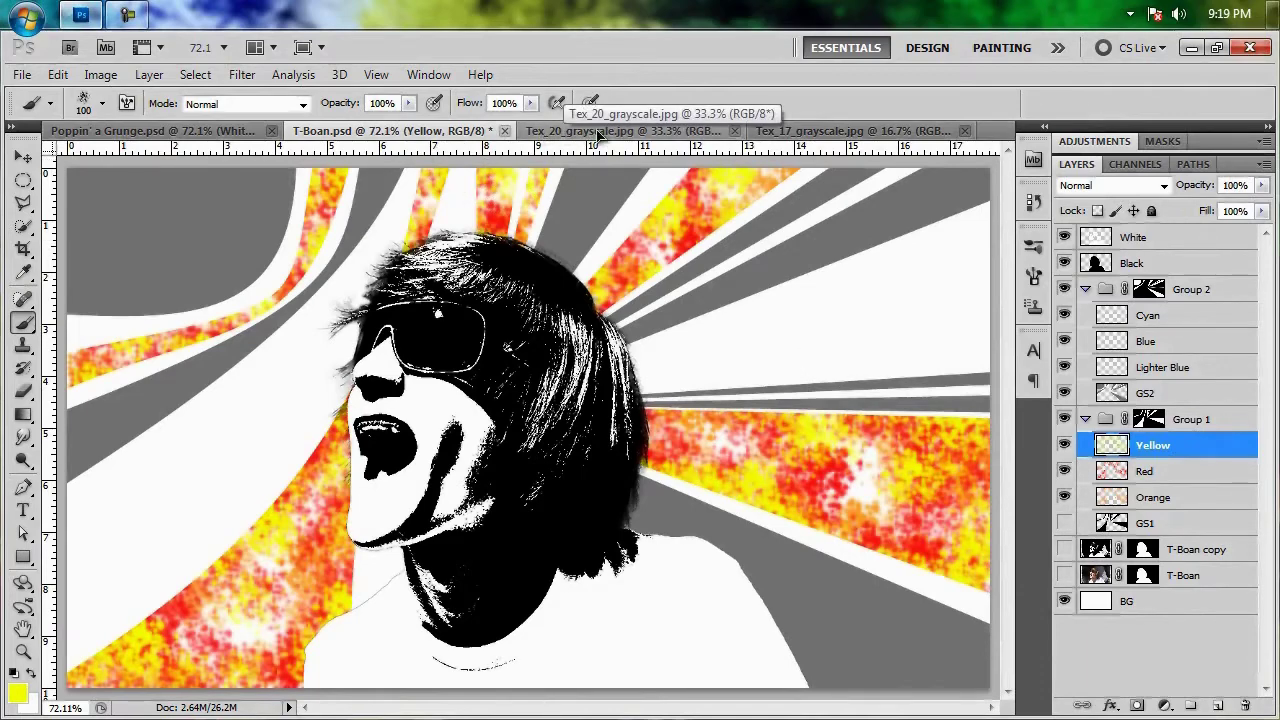
click(566, 133)
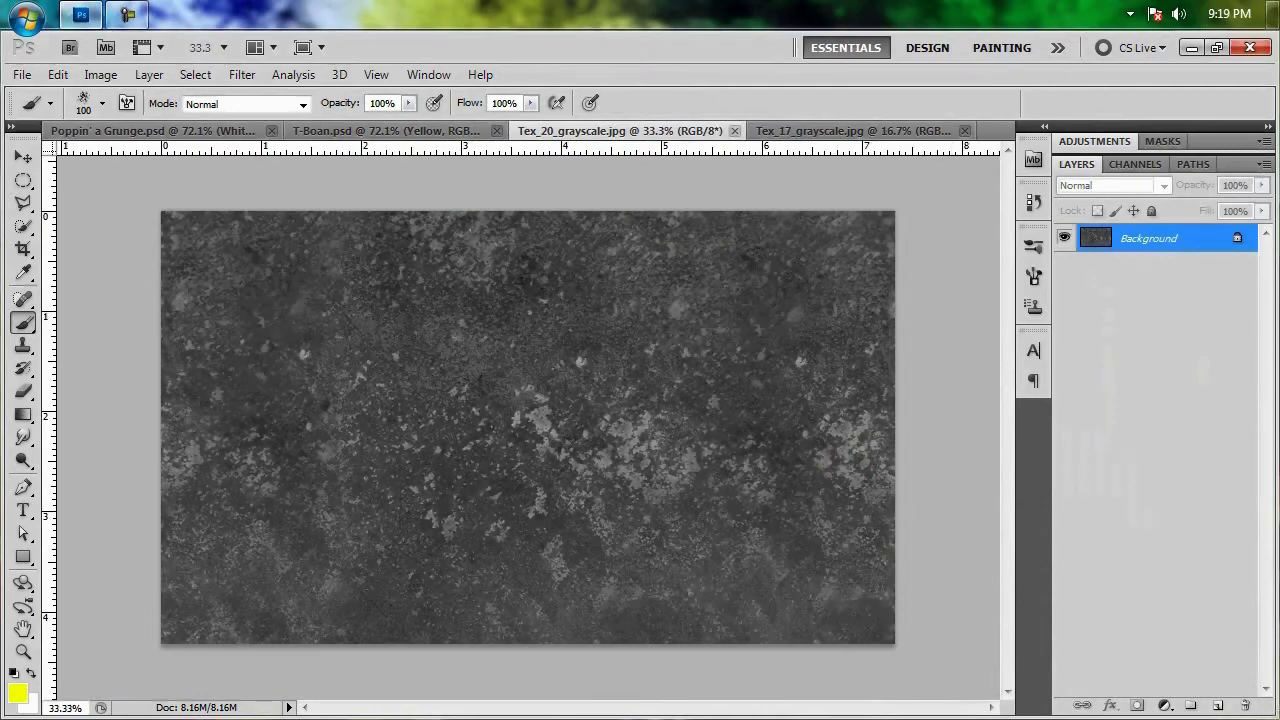
click(23, 157)
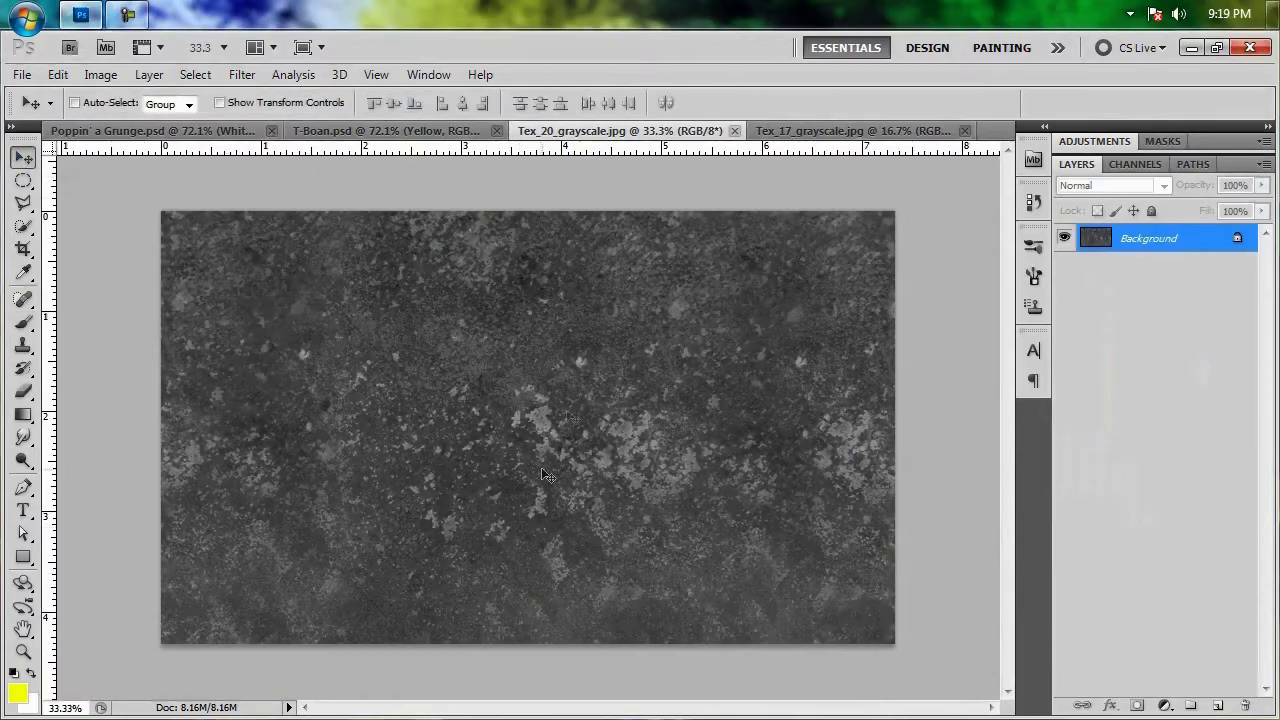
drag(378, 138, 528, 455)
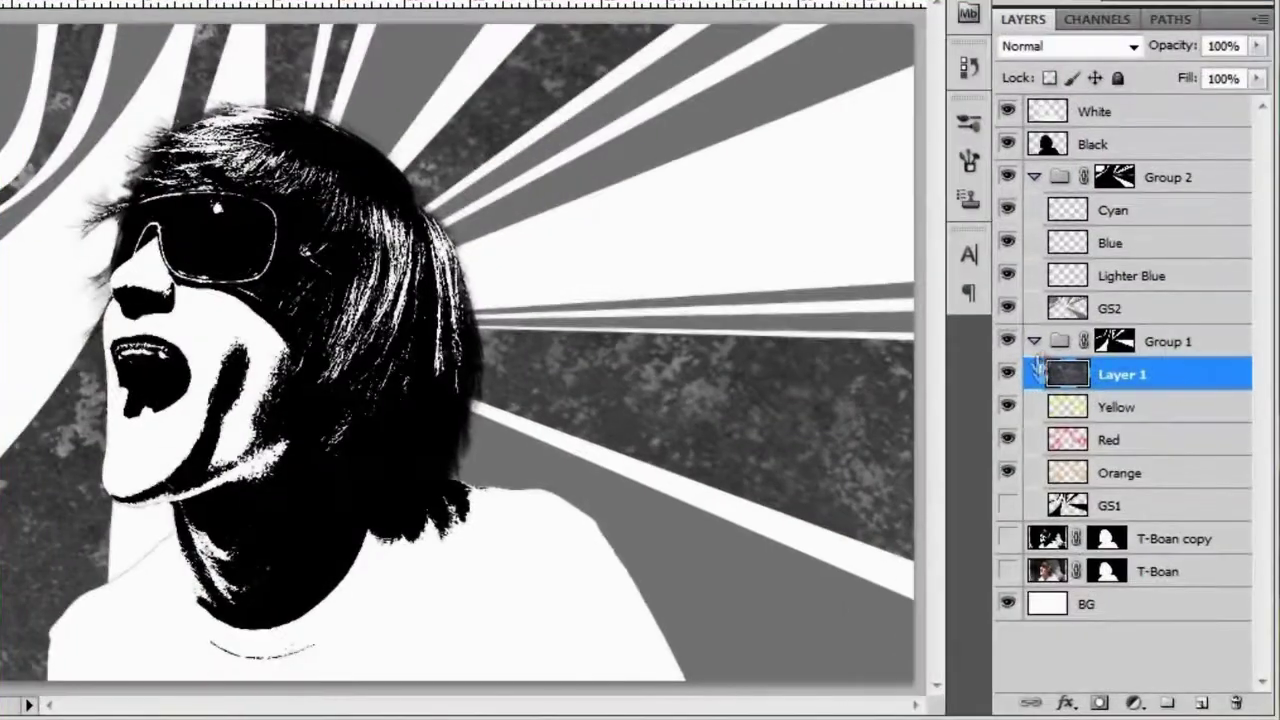
click(1185, 414)
click(1150, 375)
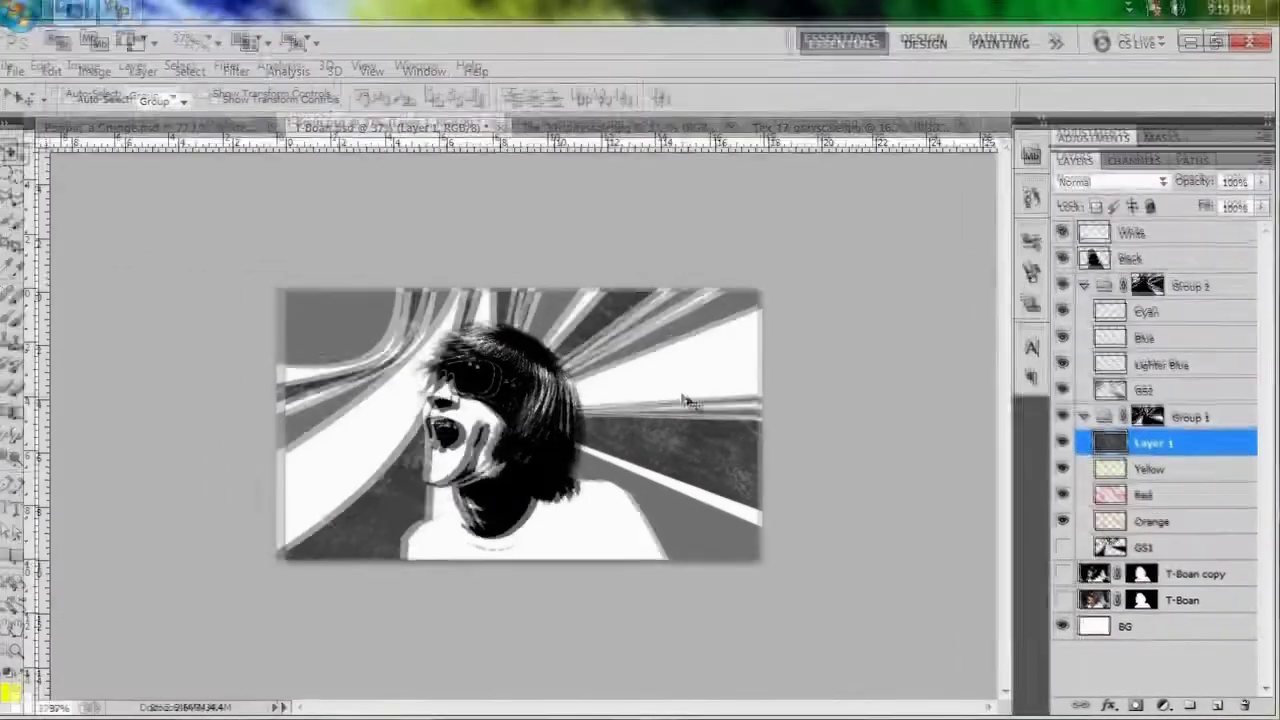
Free-transform Layer 1's grunge texture down to about 60.44% and commit it.
key(ctrl+t)
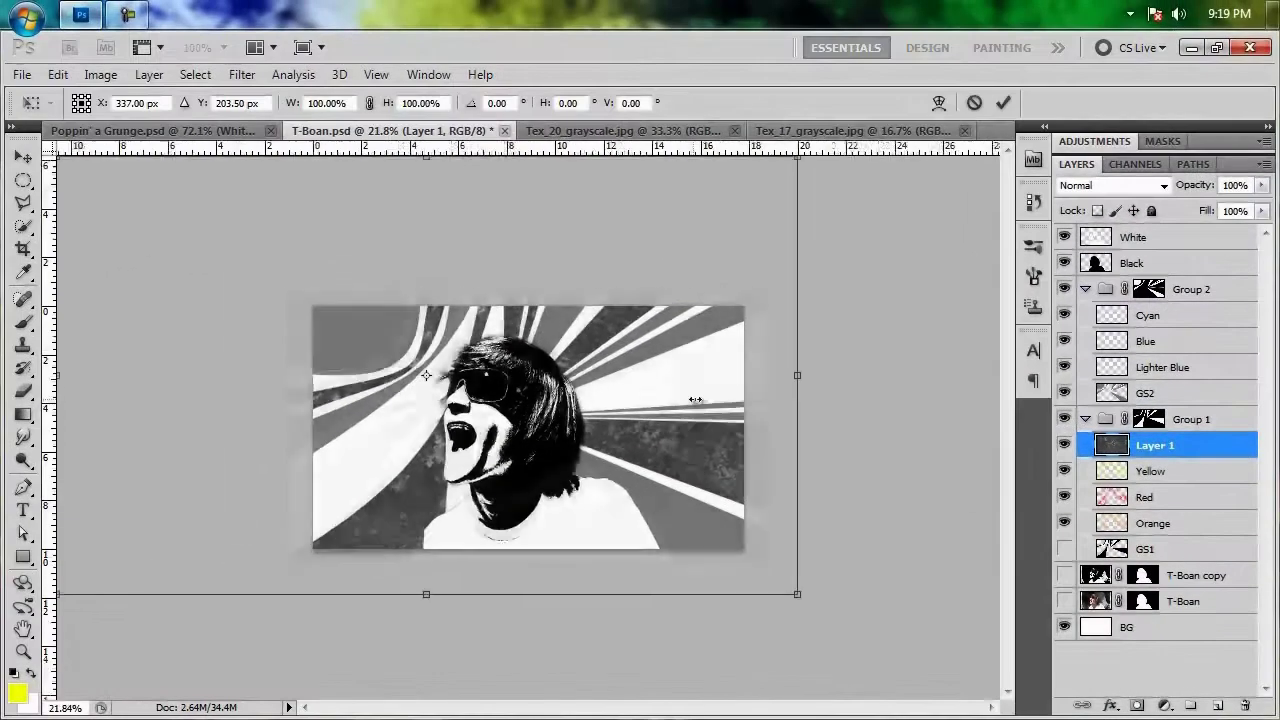
key(ctrl+minus)
drag(762, 570, 671, 516)
key(ctrl+plus)
key(ctrl+plus)
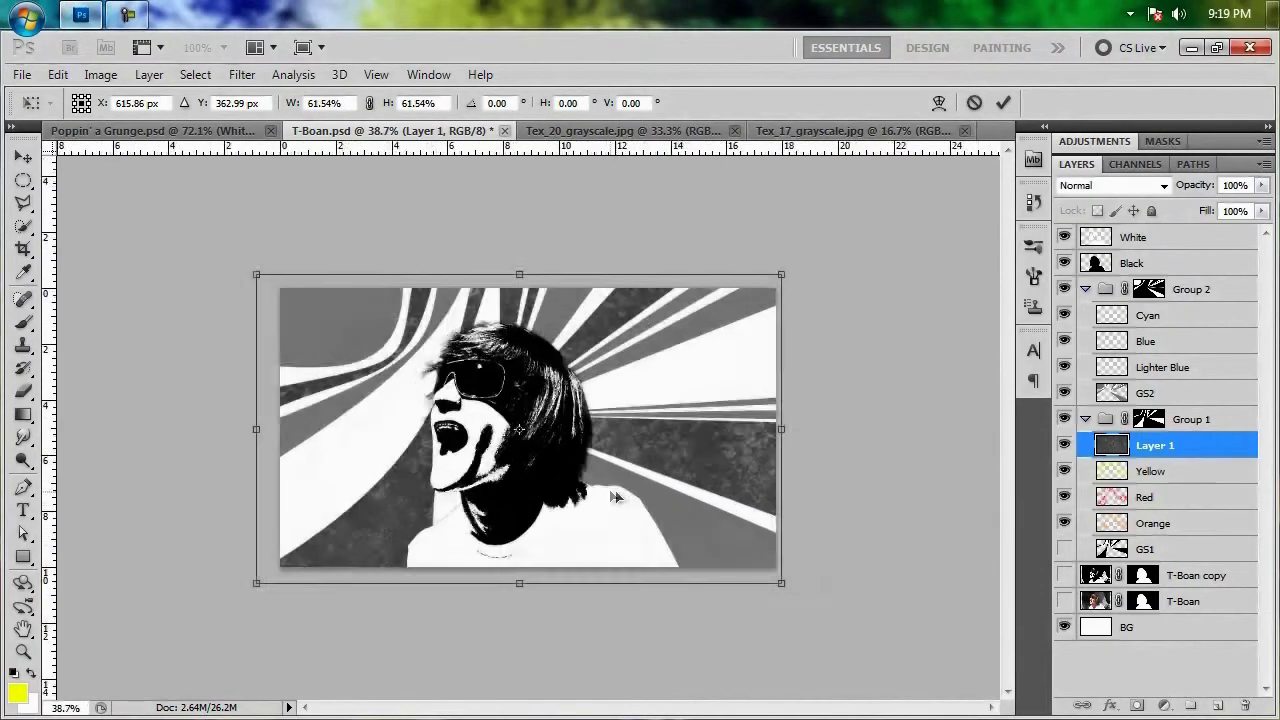
drag(872, 629, 866, 626)
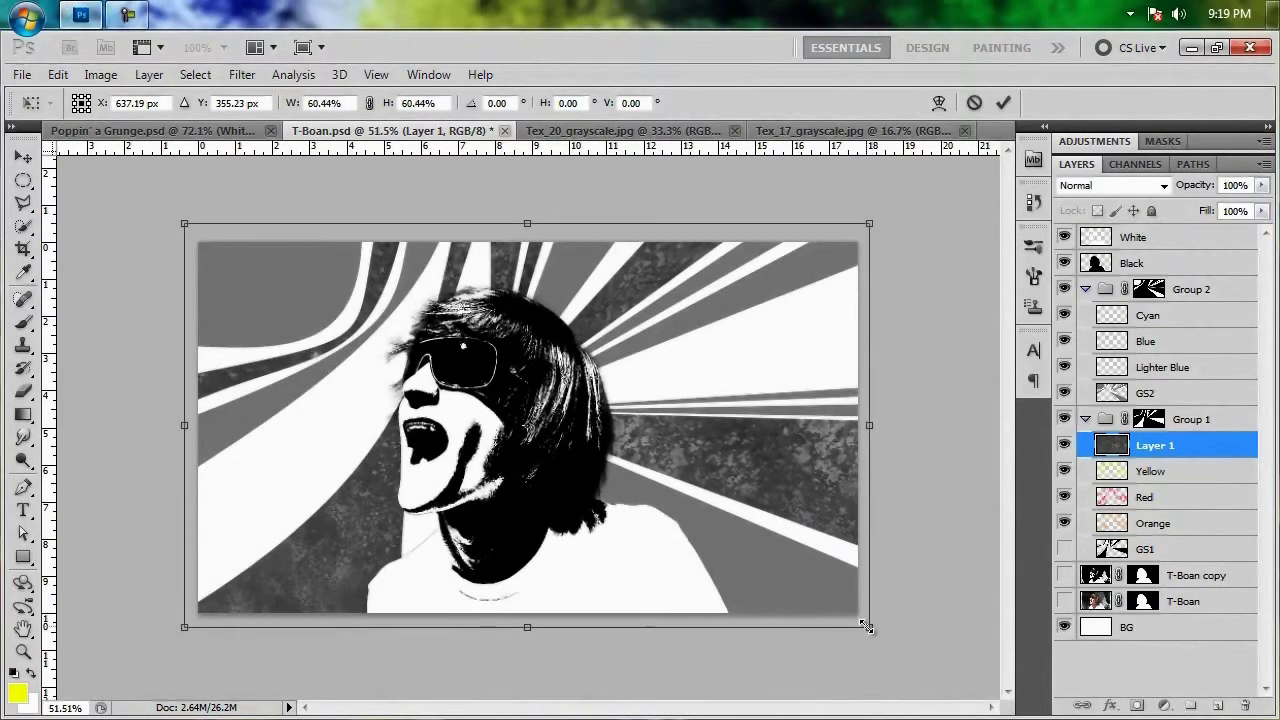
key(Return)
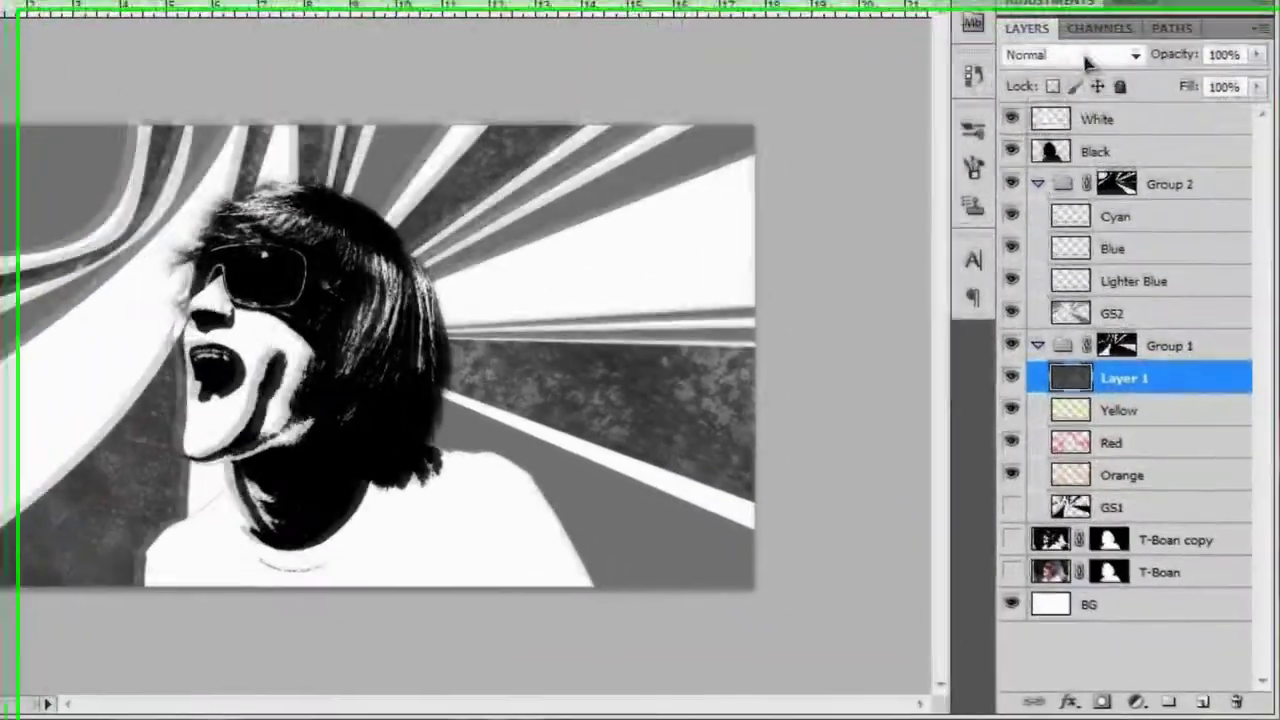
Set Layer 1 to Overlay blend mode and apply Levels 68/1.00/131 for higher contrast.
click(1125, 186)
click(1021, 371)
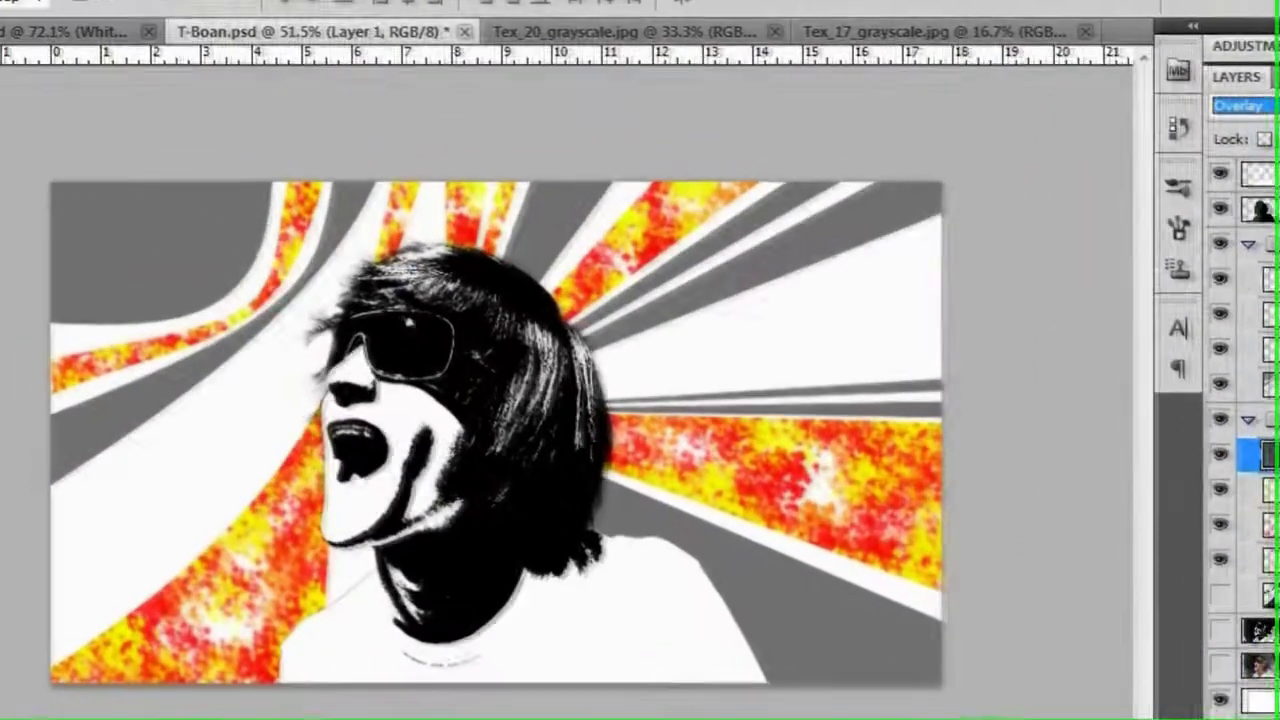
key(ctrl+l)
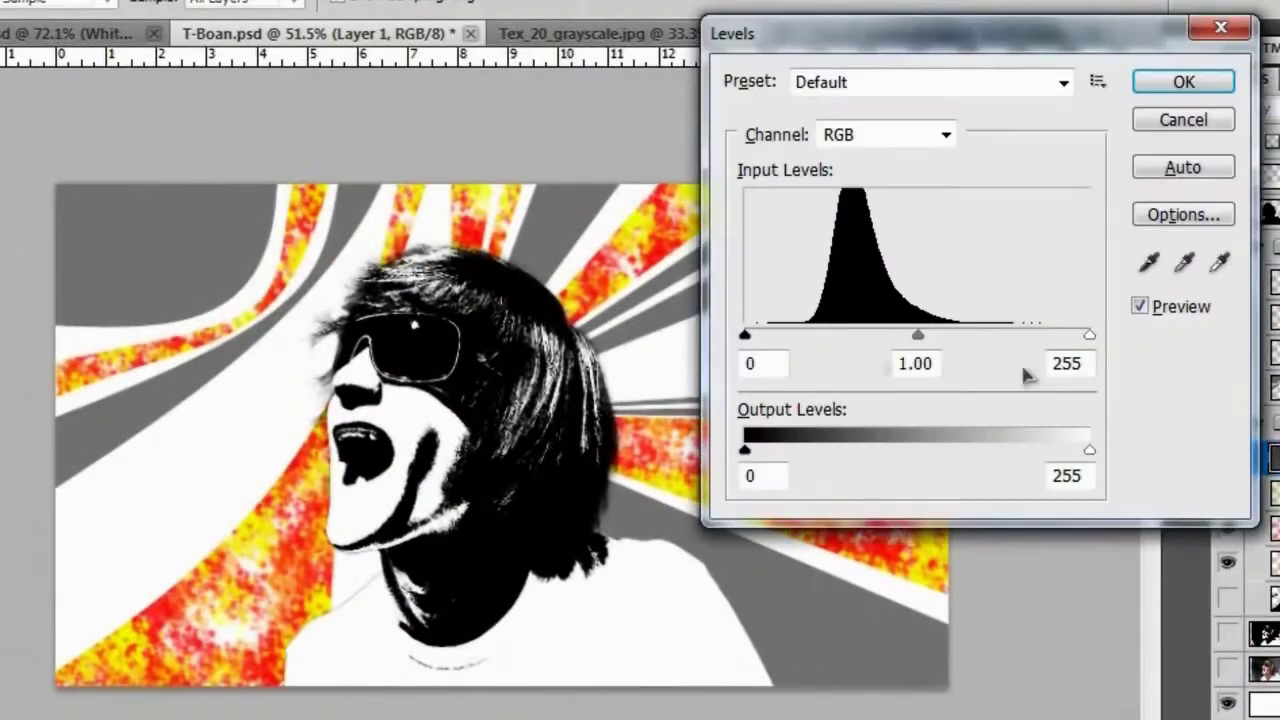
drag(746, 341, 820, 340)
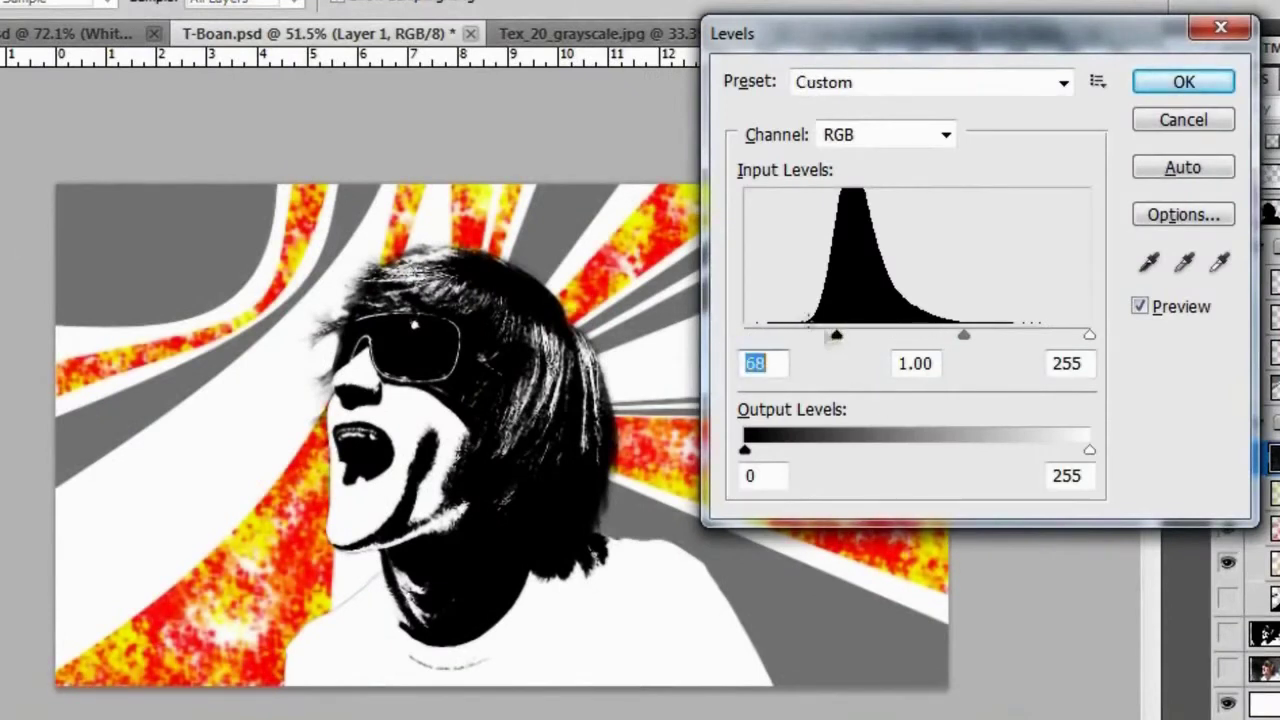
drag(1043, 342, 893, 340)
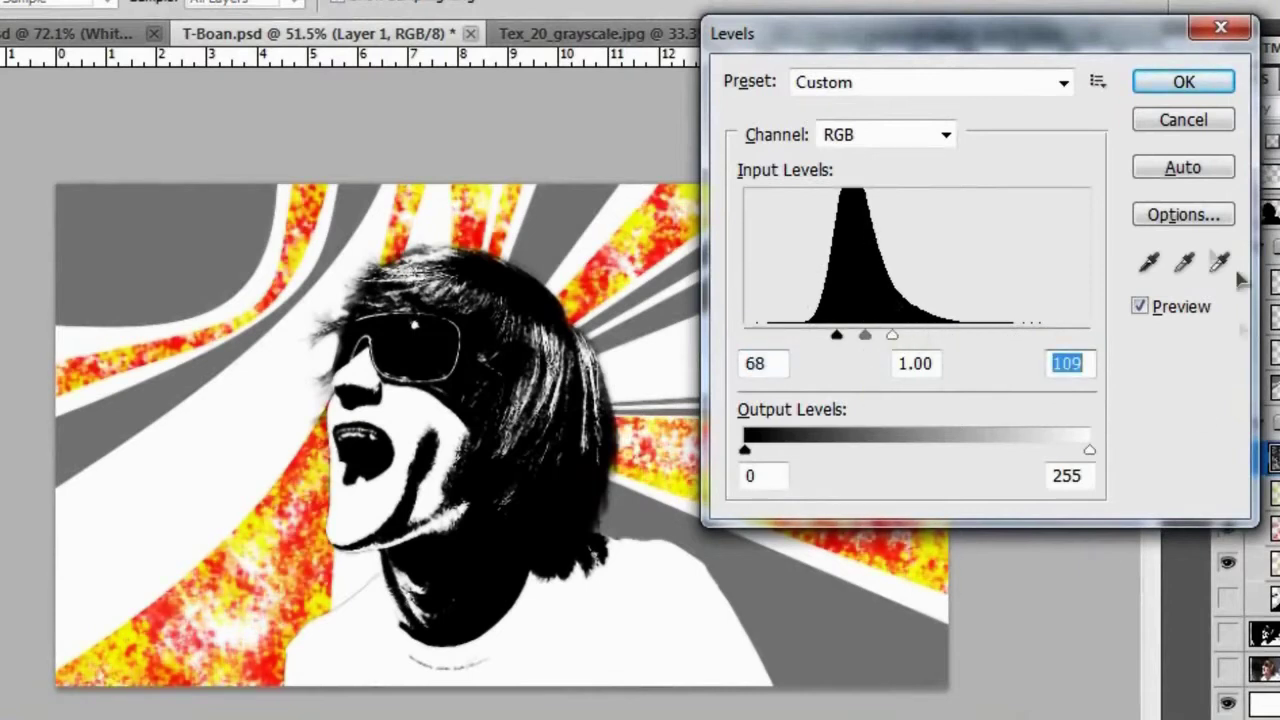
double_click(1146, 308)
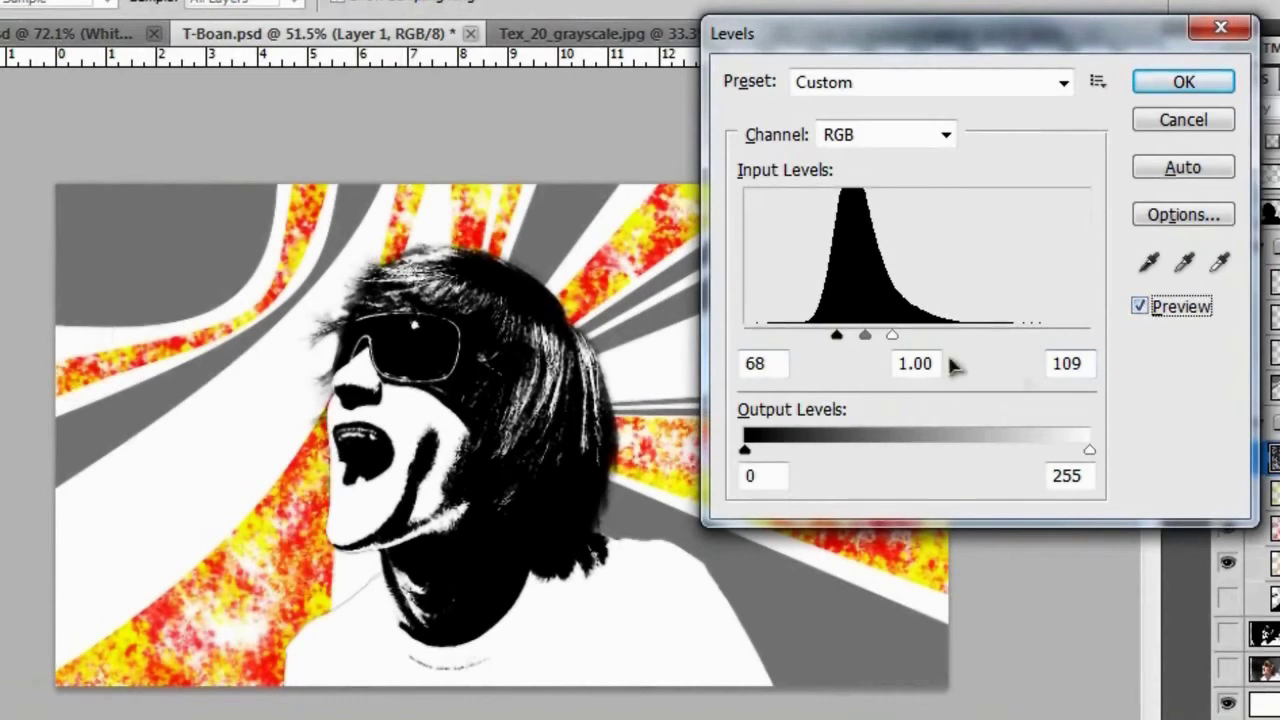
drag(897, 341, 930, 343)
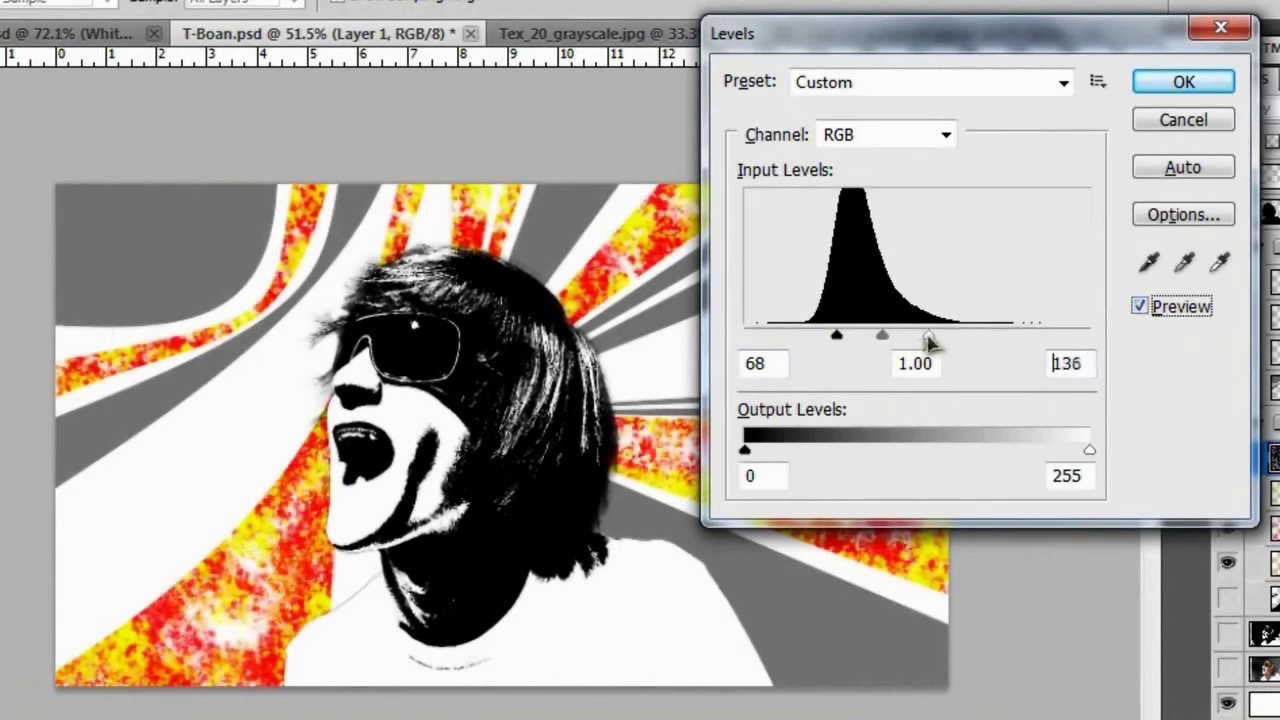
click(1184, 86)
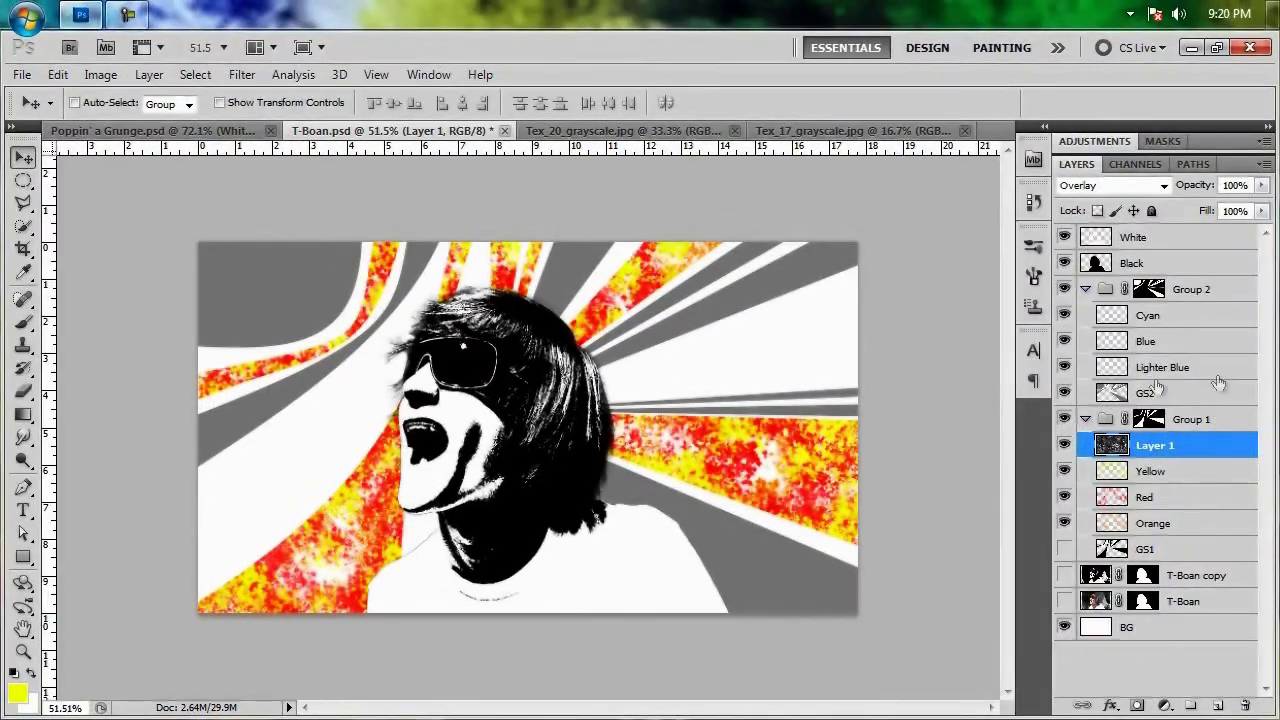
key(ctrl+0)
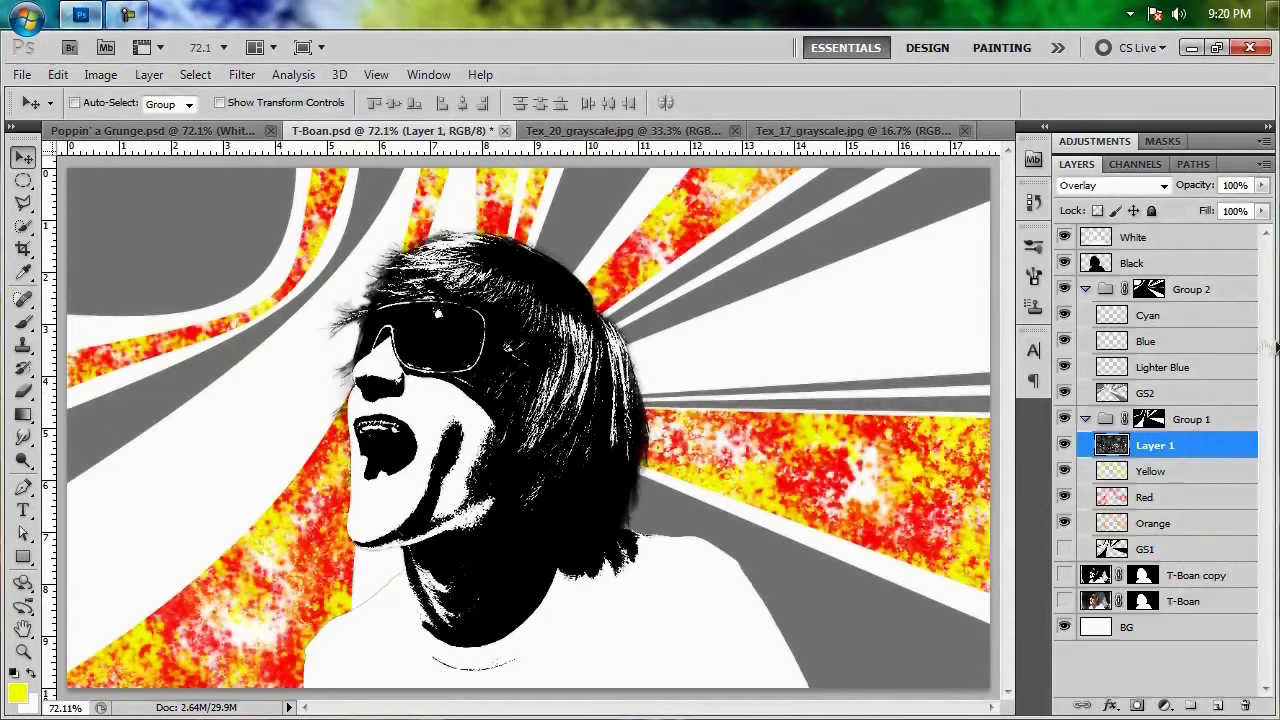
click(1176, 344)
Pick a blue foreground colour and brush it over the lower-right, upper-right and top-left grey bands.
click(22, 689)
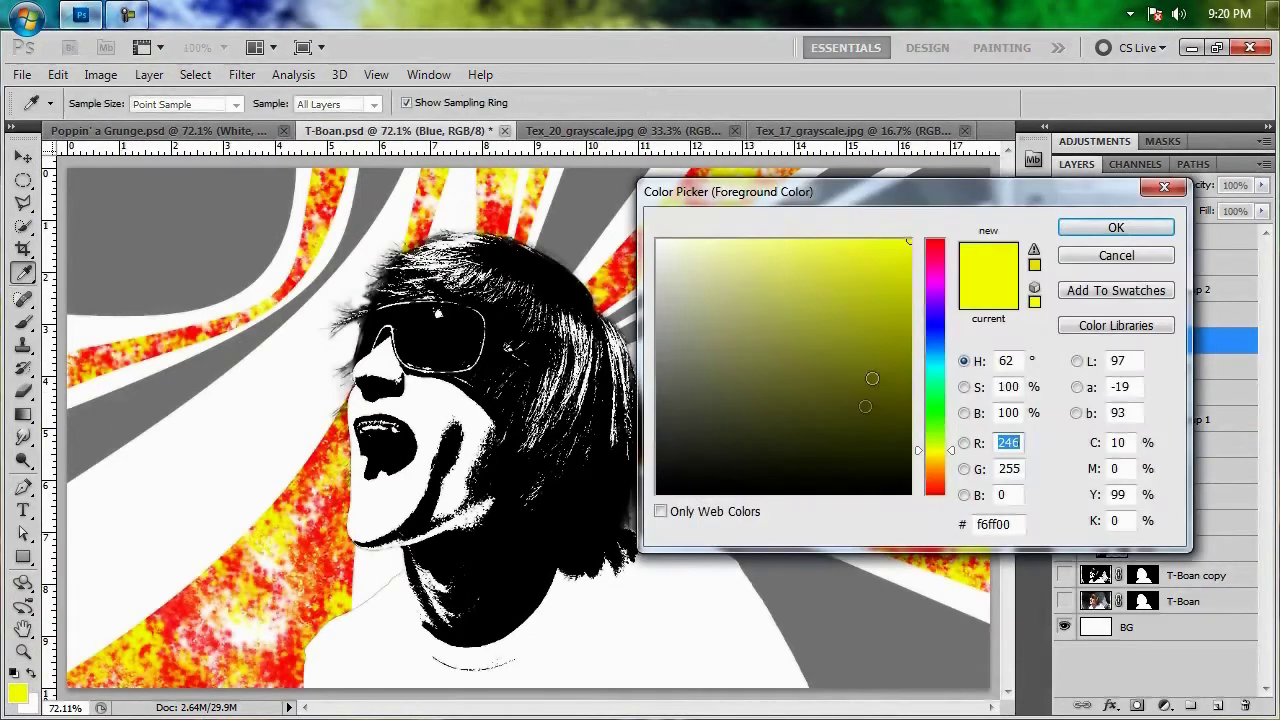
drag(934, 450, 952, 345)
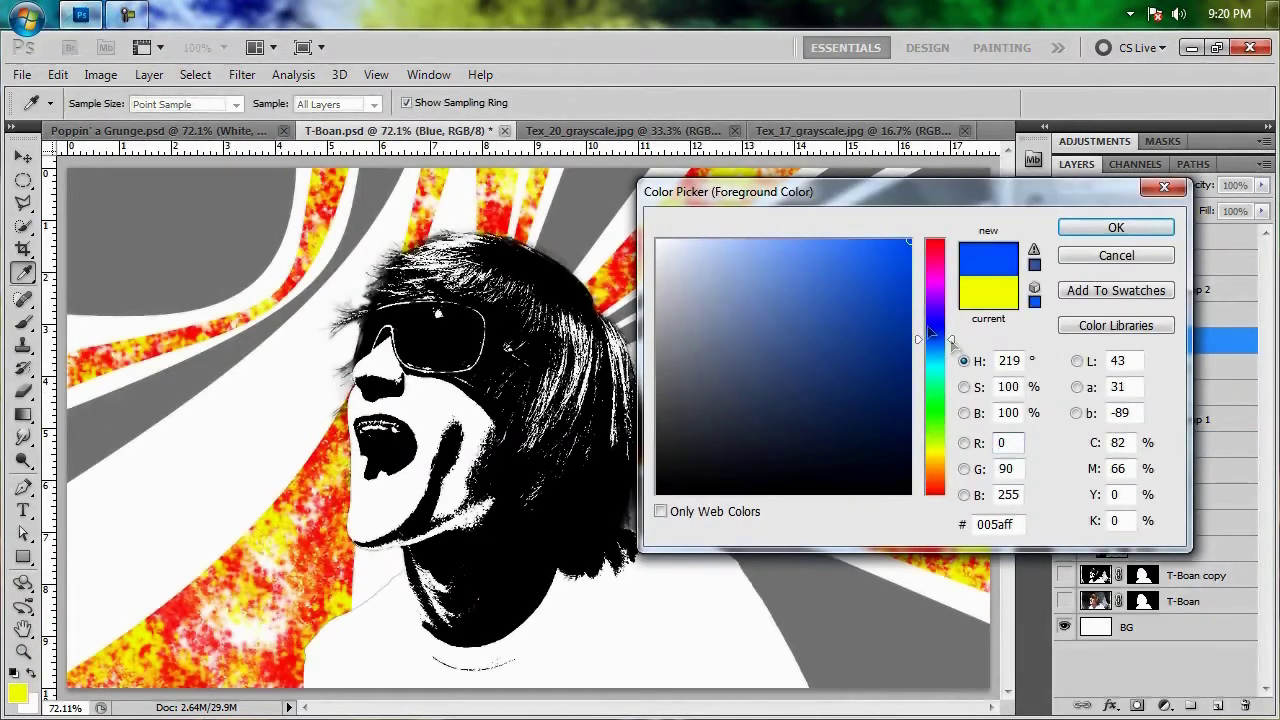
drag(870, 242, 870, 227)
click(1143, 228)
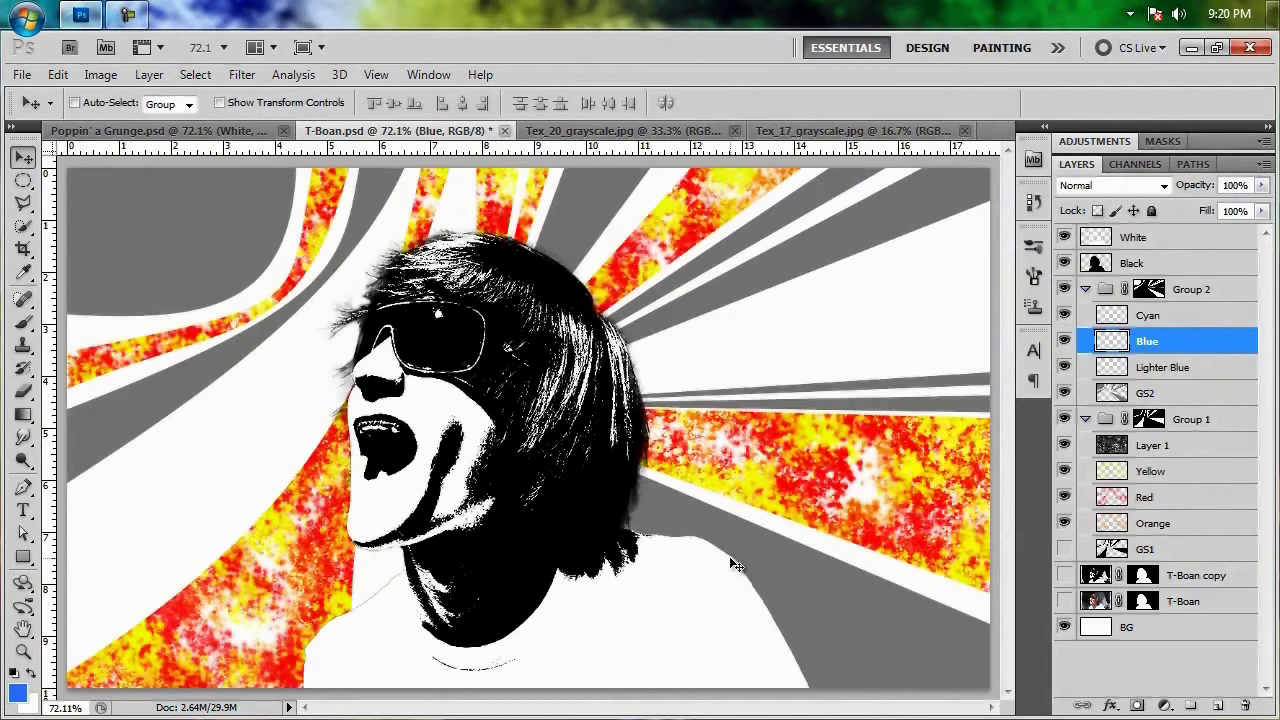
key(b)
mouse_move(668, 487)
mouse_down()
mouse_move(935, 664)
mouse_move(970, 659)
mouse_move(805, 564)
mouse_move(805, 614)
mouse_move(685, 519)
mouse_move(720, 587)
mouse_move(760, 404)
mouse_move(700, 364)
mouse_move(925, 359)
mouse_move(977, 431)
mouse_up()
mouse_move(620, 337)
mouse_down()
mouse_move(862, 259)
mouse_move(756, 223)
mouse_up()
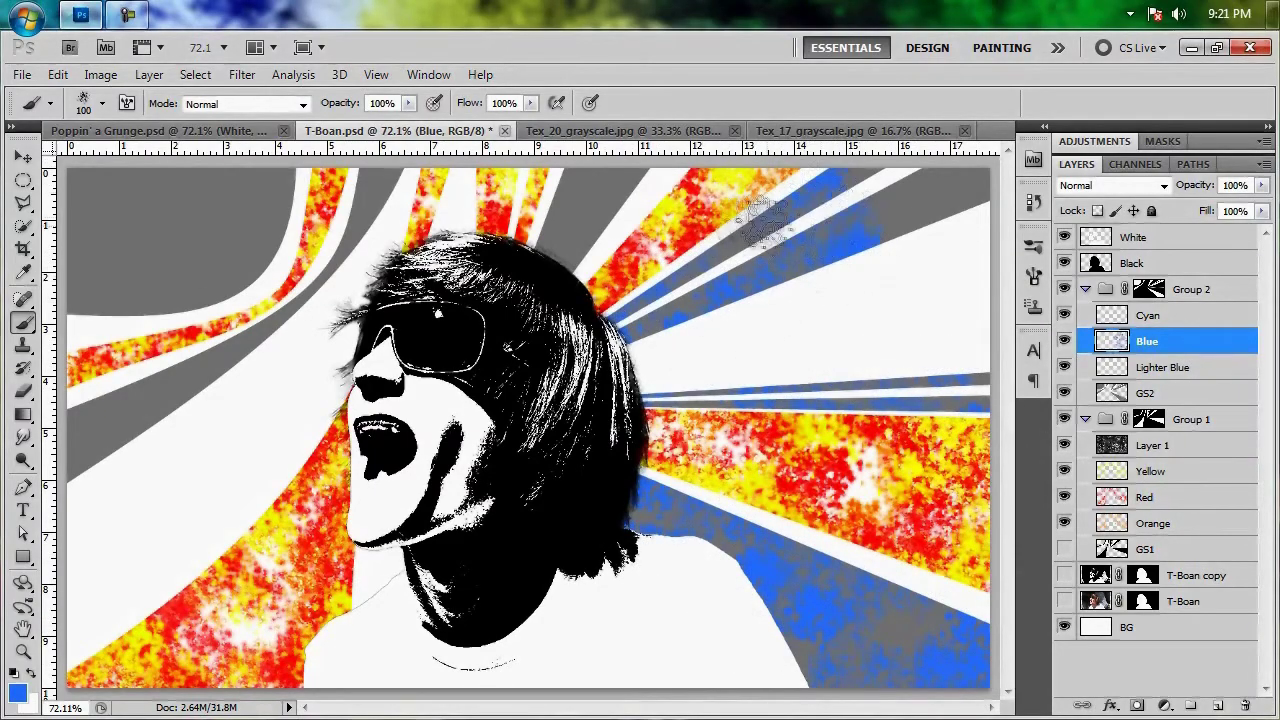
scroll(780, 225, up, 2)
scroll(780, 225, left, 4)
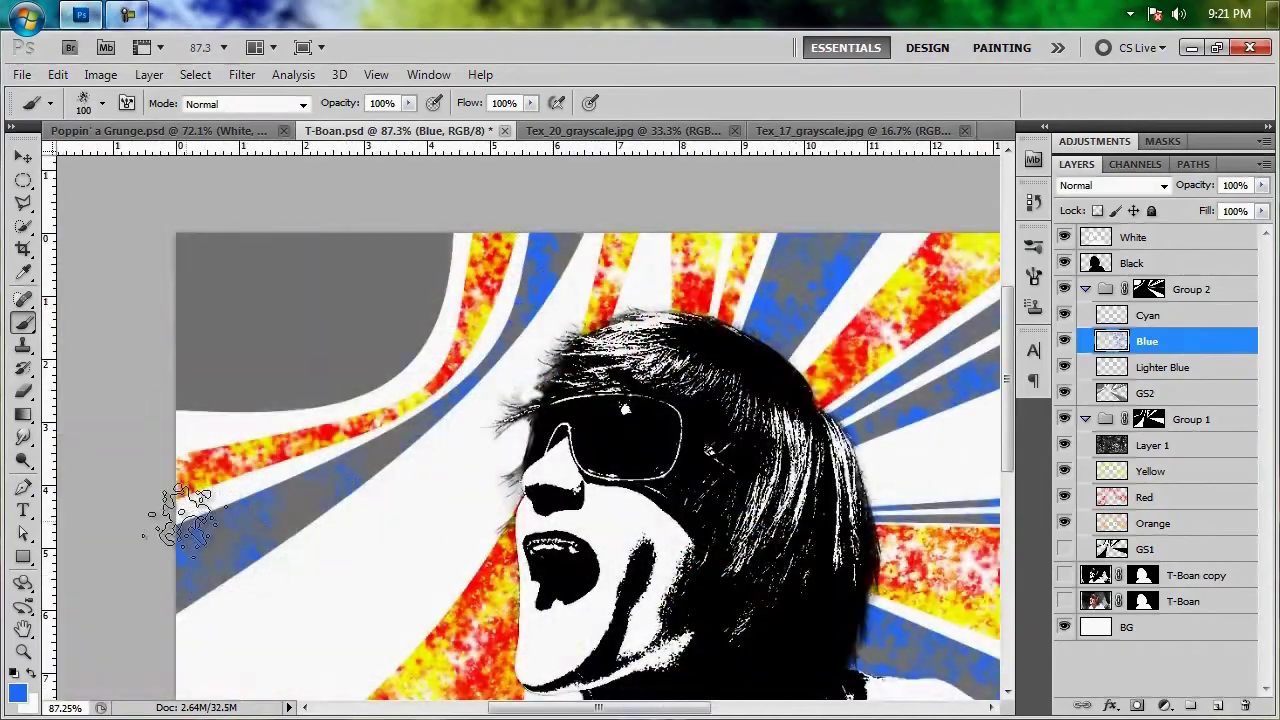
mouse_move(455, 425)
mouse_down()
mouse_move(222, 360)
mouse_move(220, 295)
mouse_move(410, 224)
mouse_move(248, 206)
mouse_up()
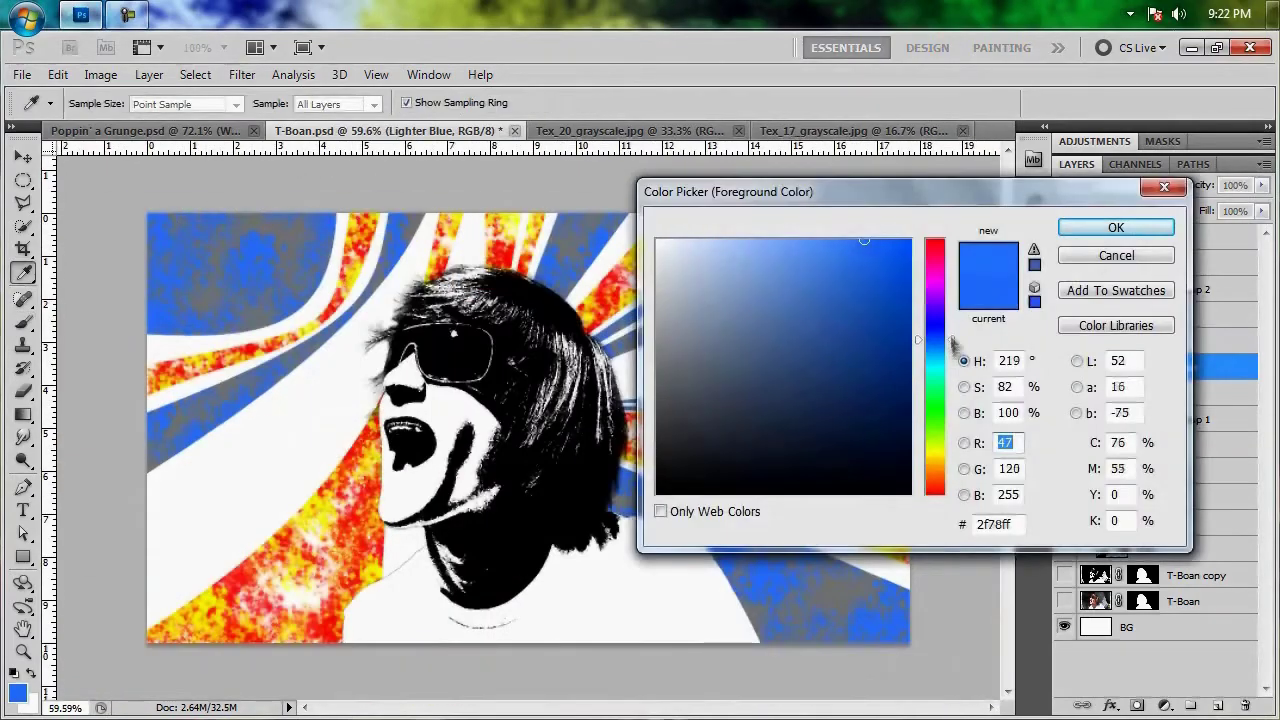
key(Return)
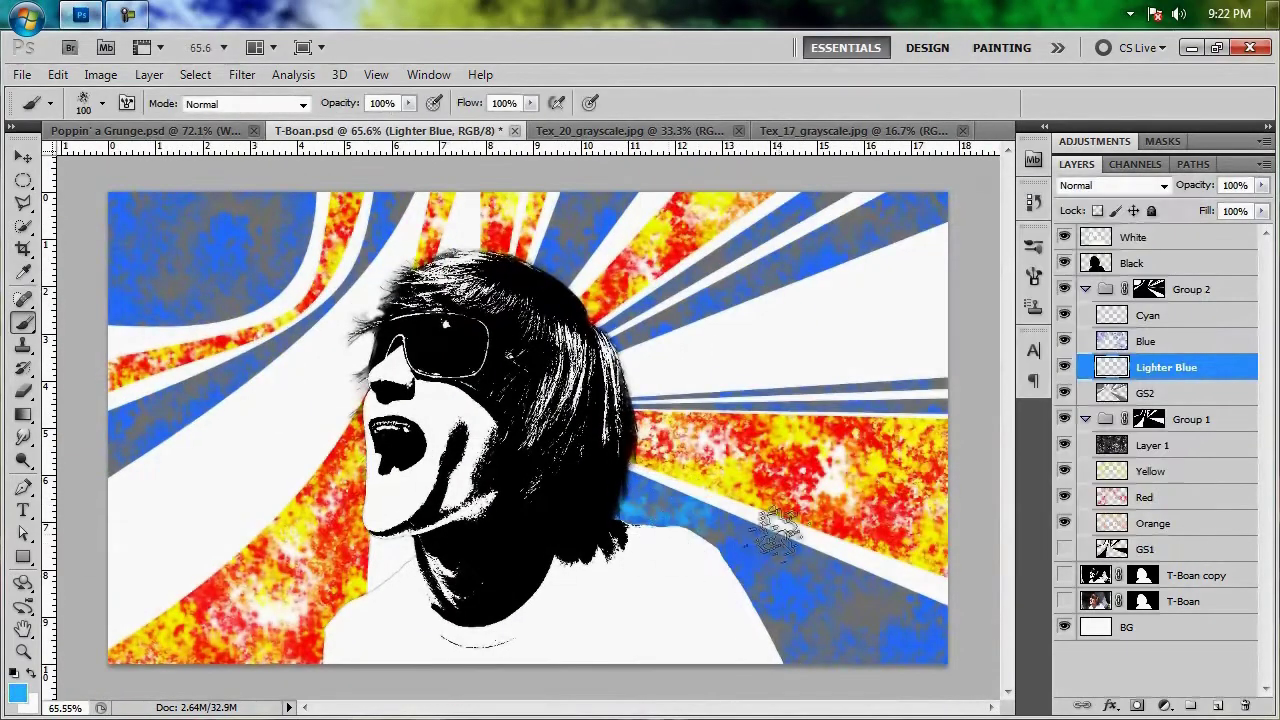
Brush light blue patches at lower right and left, then cyan over the top-left, top-right and lower-right stripes.
drag(812, 548, 943, 678)
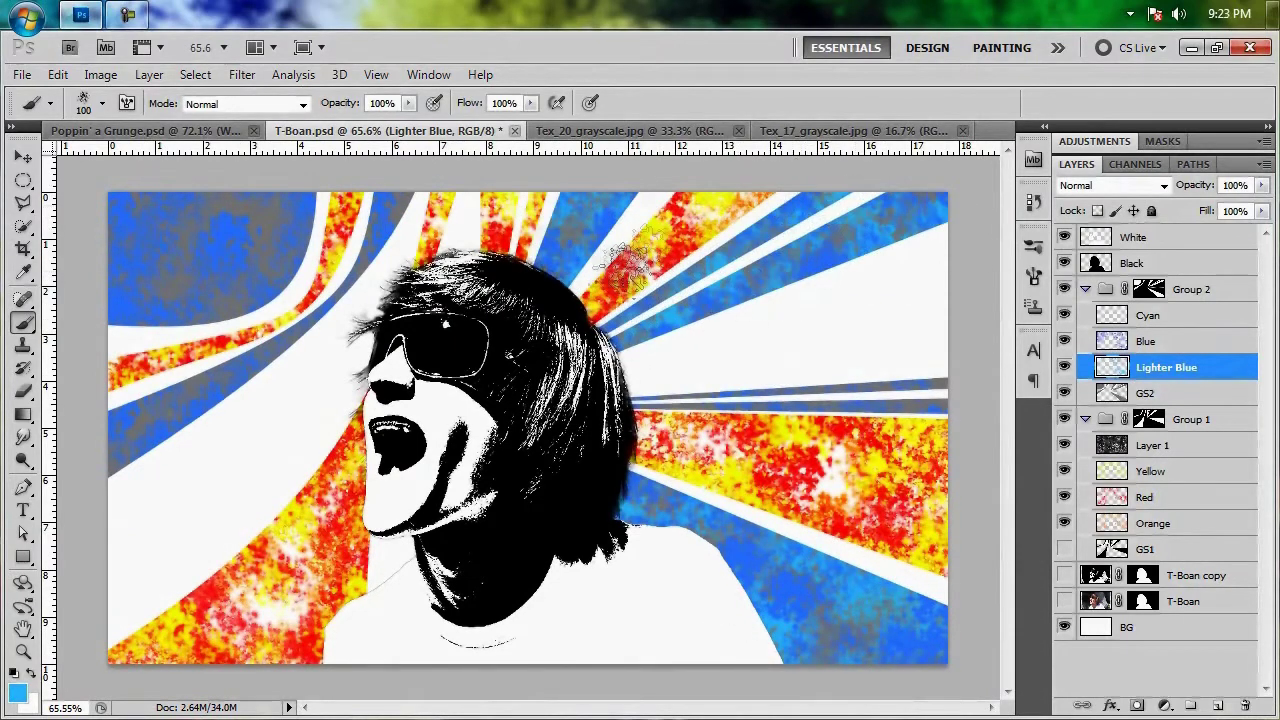
mouse_move(338, 305)
mouse_down()
mouse_move(130, 455)
mouse_move(130, 395)
mouse_move(310, 350)
mouse_move(295, 245)
mouse_move(105, 295)
mouse_move(130, 205)
mouse_move(245, 225)
mouse_move(265, 245)
mouse_move(250, 300)
mouse_up()
click(1147, 315)
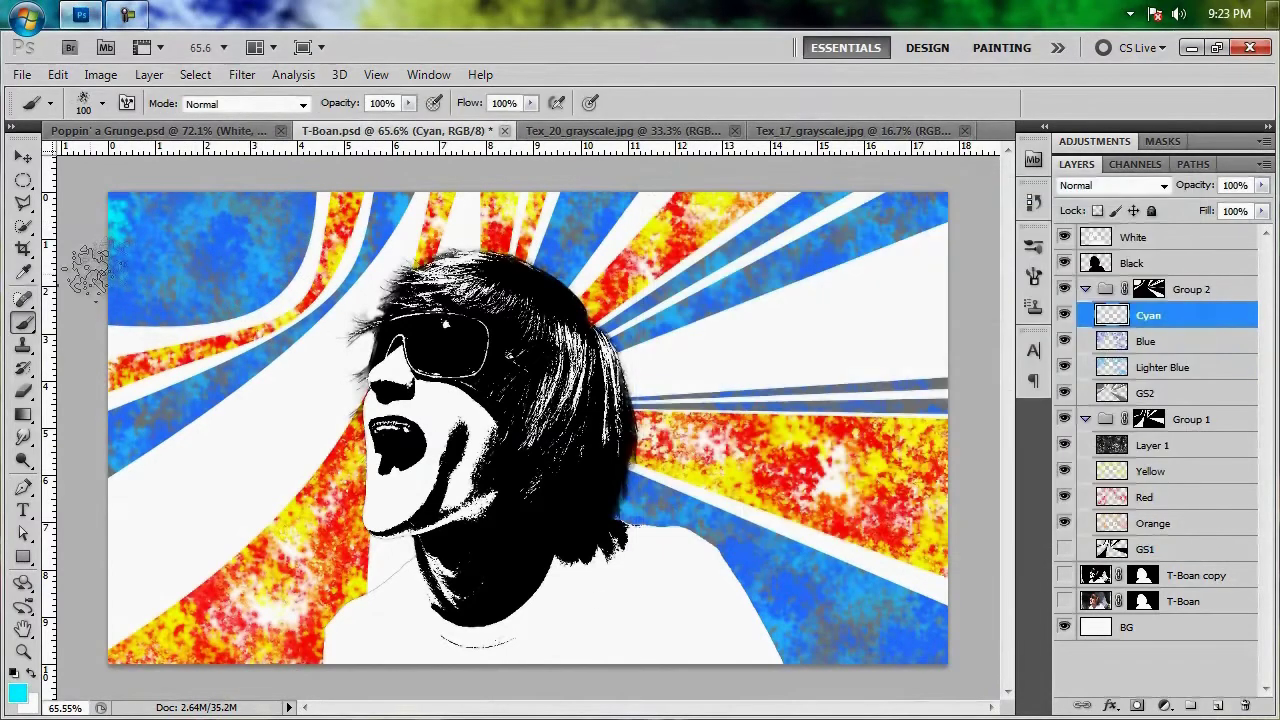
mouse_move(90, 270)
mouse_down()
mouse_move(268, 200)
mouse_move(290, 245)
mouse_move(155, 175)
mouse_move(195, 350)
mouse_move(125, 400)
mouse_move(240, 410)
mouse_move(360, 180)
mouse_up()
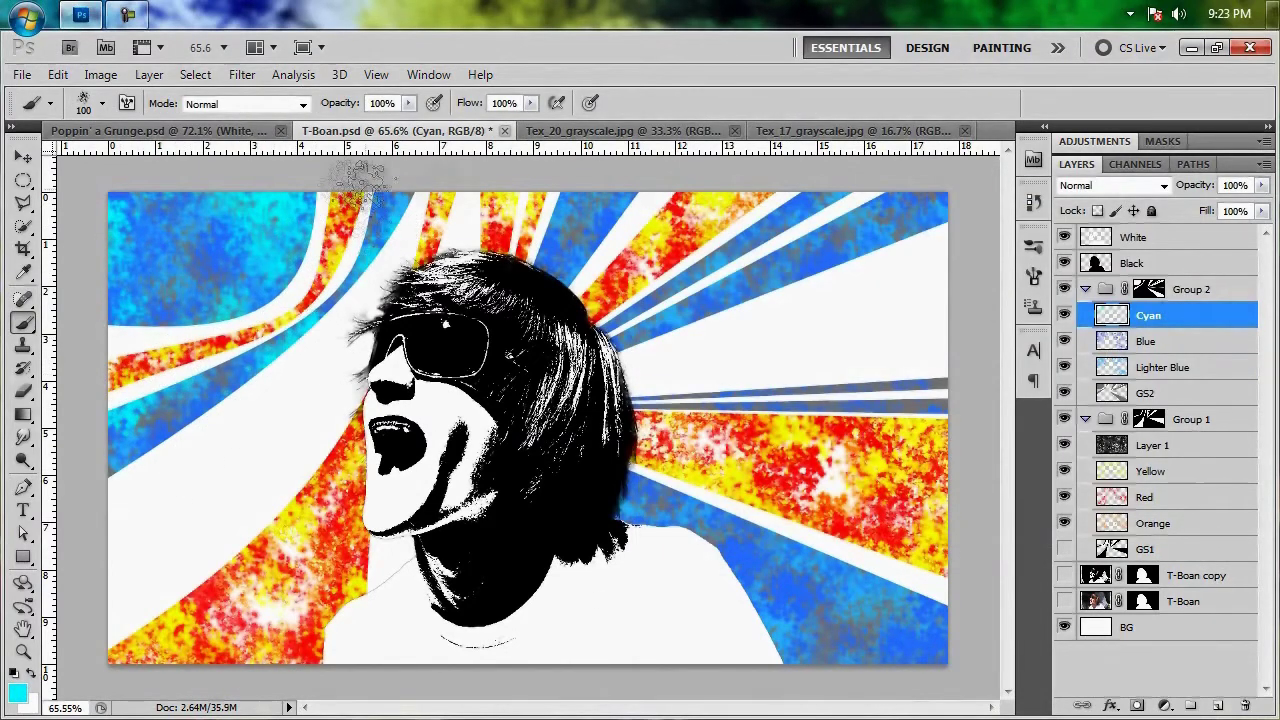
mouse_move(618, 180)
mouse_down()
mouse_move(860, 230)
mouse_move(778, 192)
mouse_up()
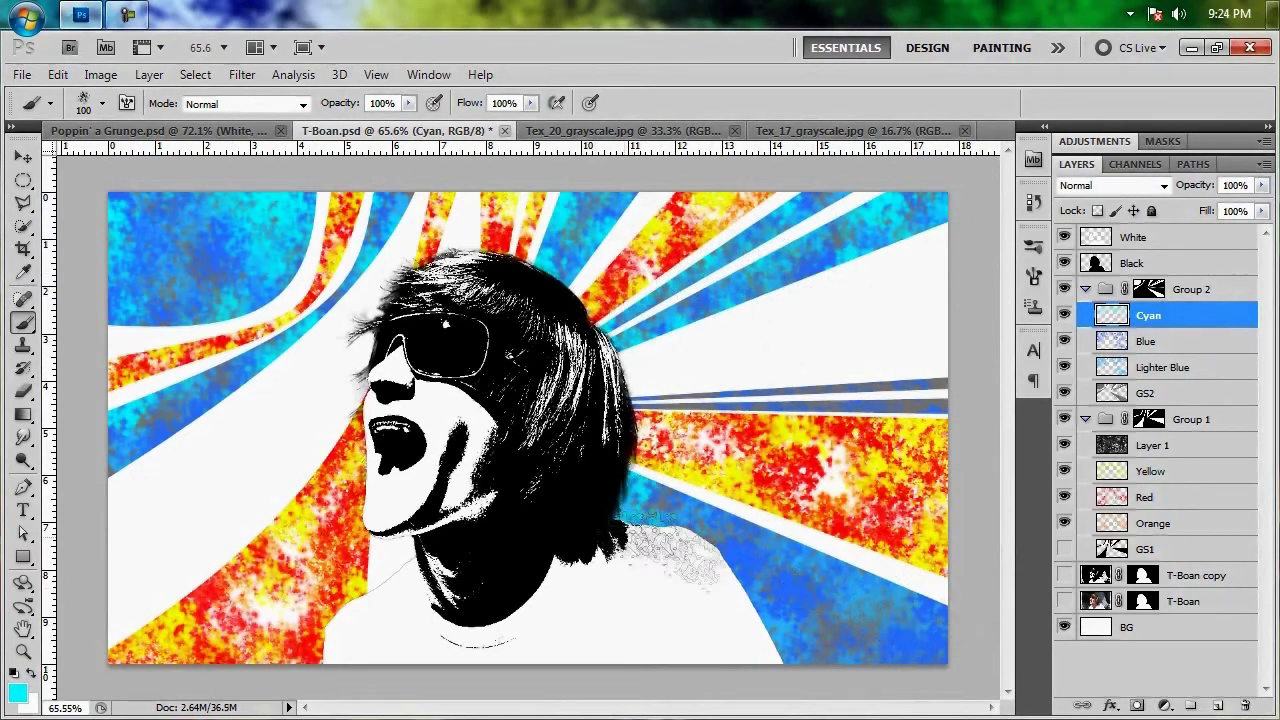
mouse_move(938, 630)
mouse_down()
mouse_move(918, 583)
mouse_move(888, 668)
mouse_move(813, 543)
mouse_move(708, 478)
mouse_move(828, 670)
mouse_move(683, 478)
mouse_up()
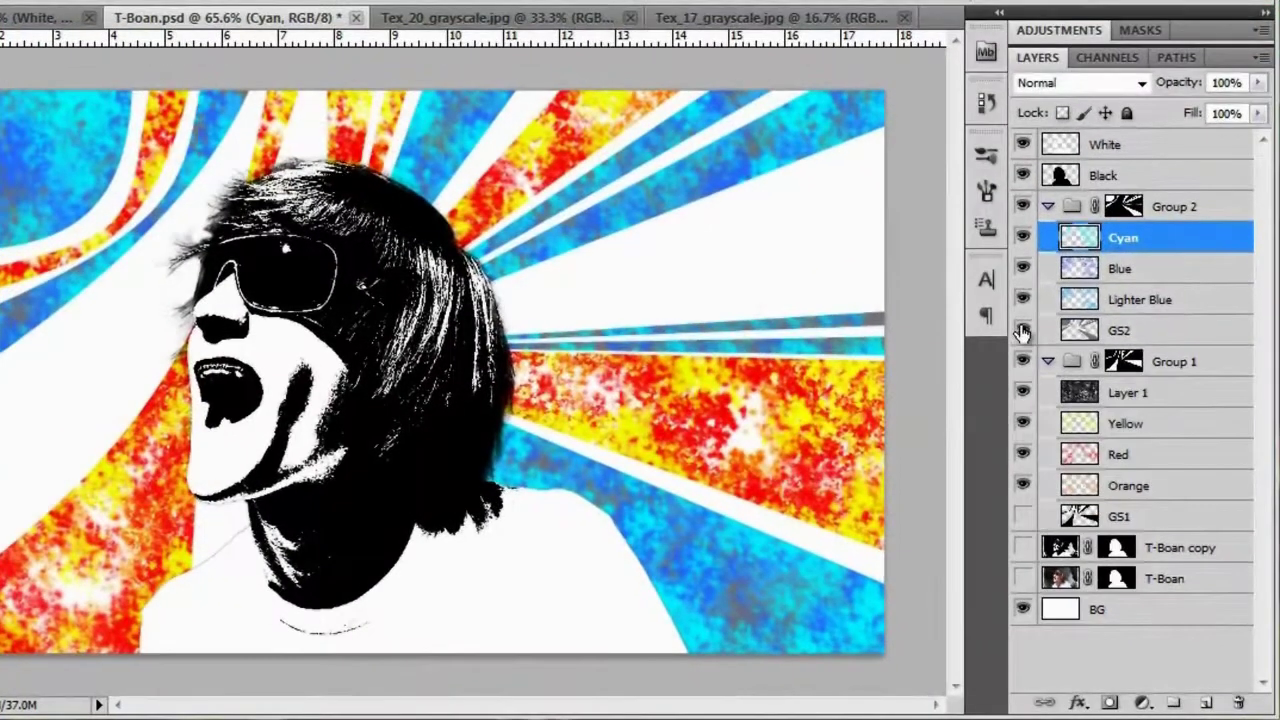
Hide the GS2 layer, reselect the Cyan layer and switch to the Tex_17_grayscale.jpg texture.
click(1064, 393)
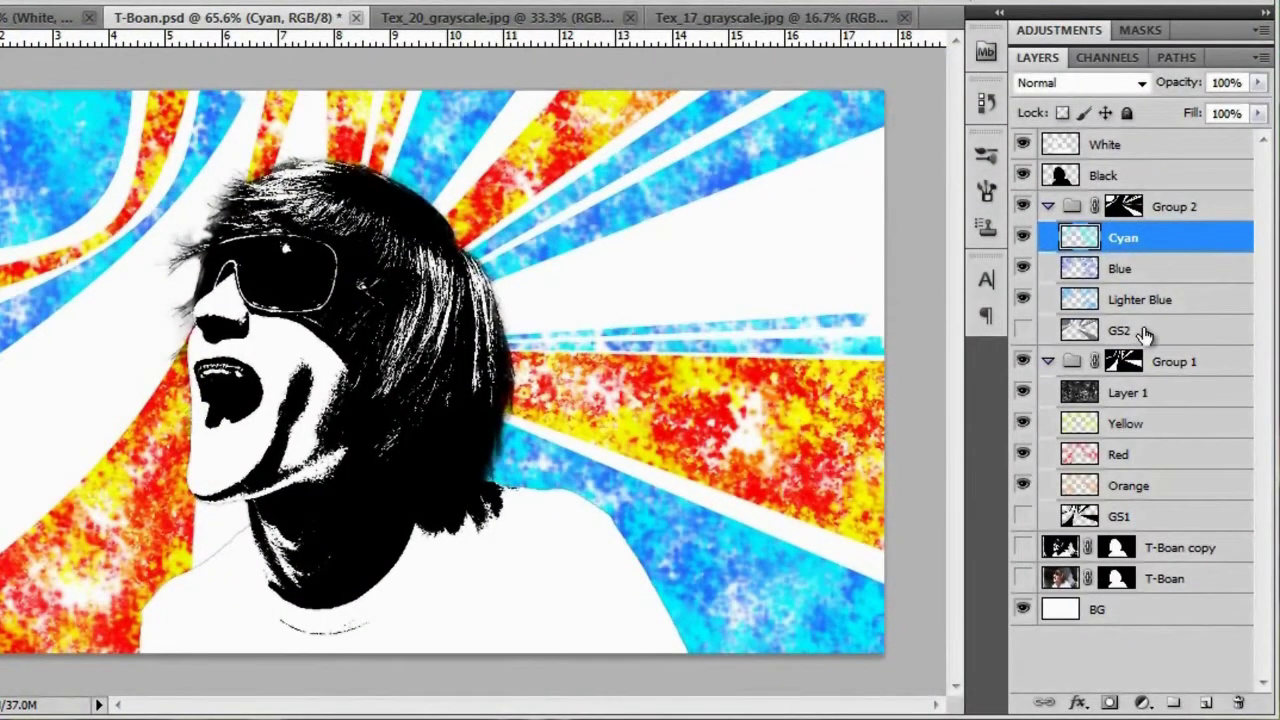
click(1145, 333)
click(1130, 240)
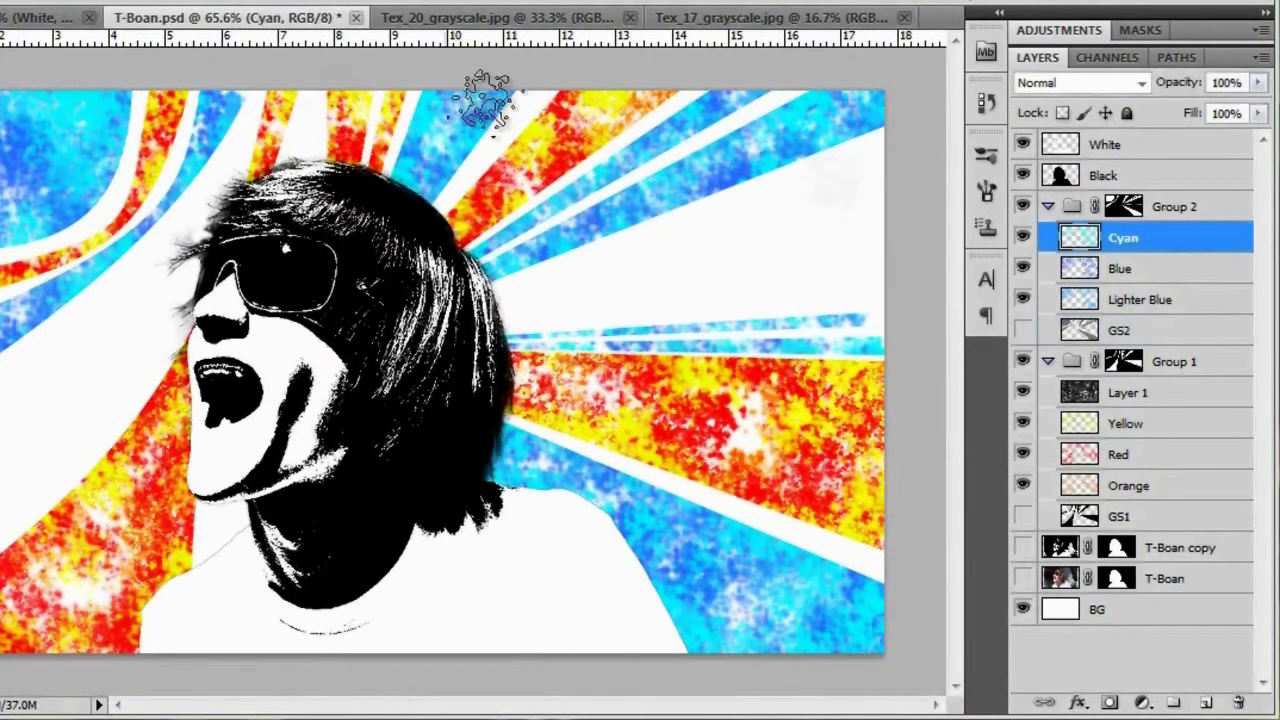
click(758, 18)
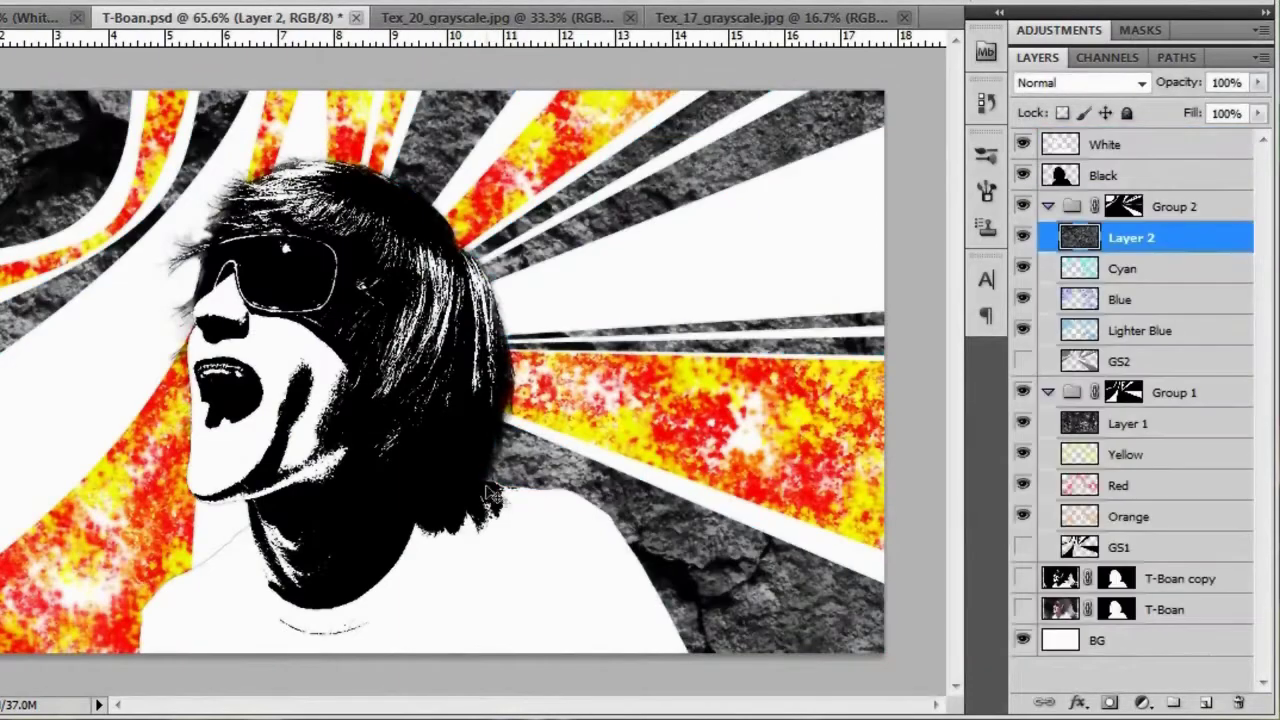
Rotate the pasted cracked texture and scale it down to cover the image.
scroll(531, 466, down, 5)
key(ctrl+t)
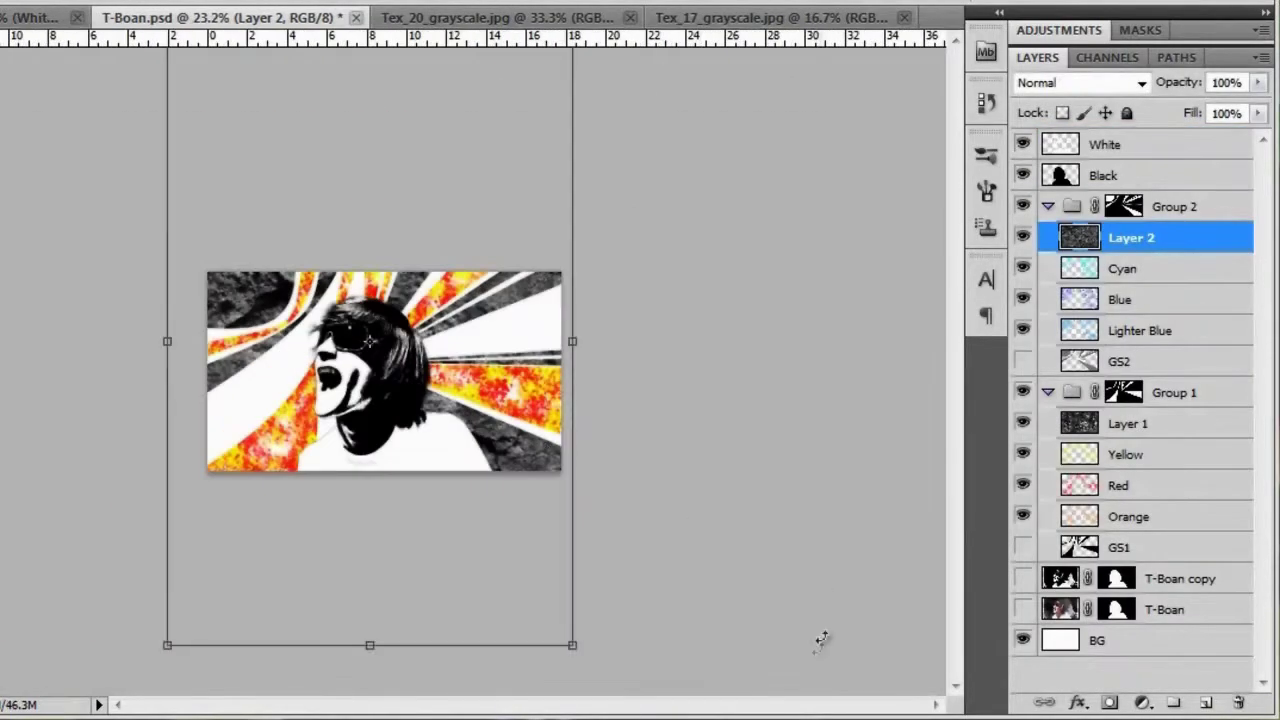
drag(823, 640, 537, 100)
drag(726, 594, 572, 492)
scroll(366, 389, up, 4)
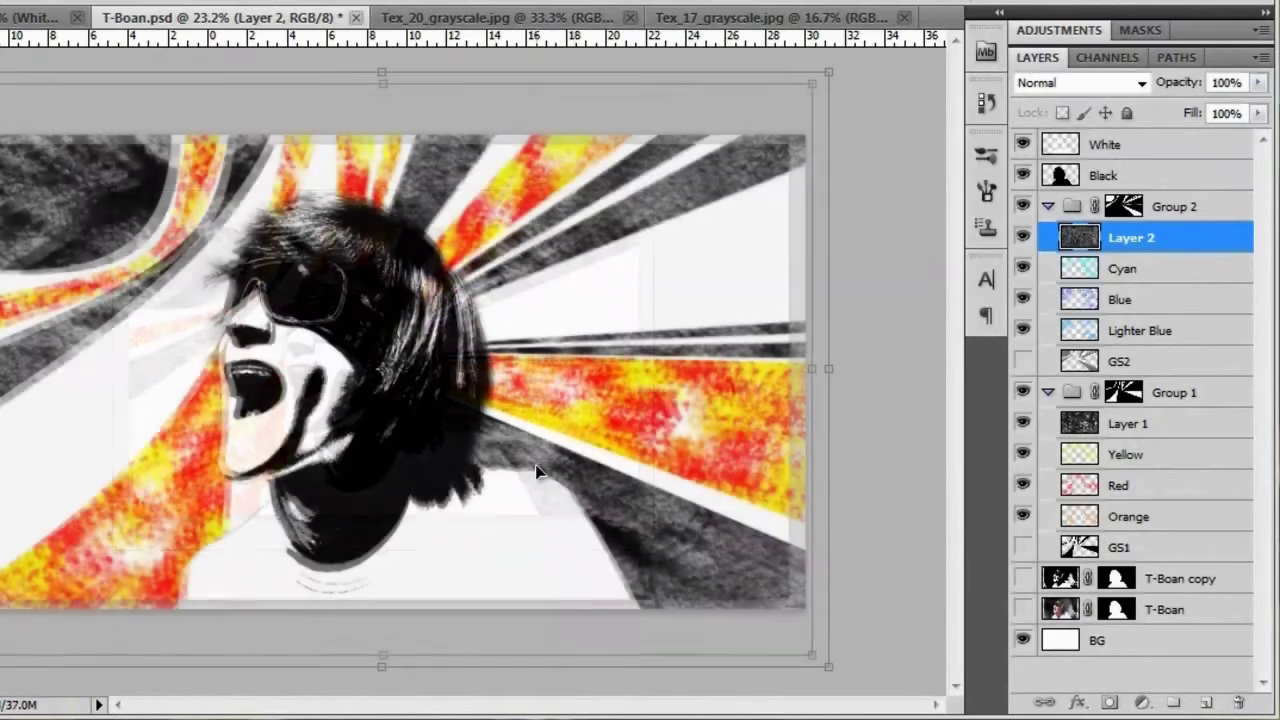
key(Return)
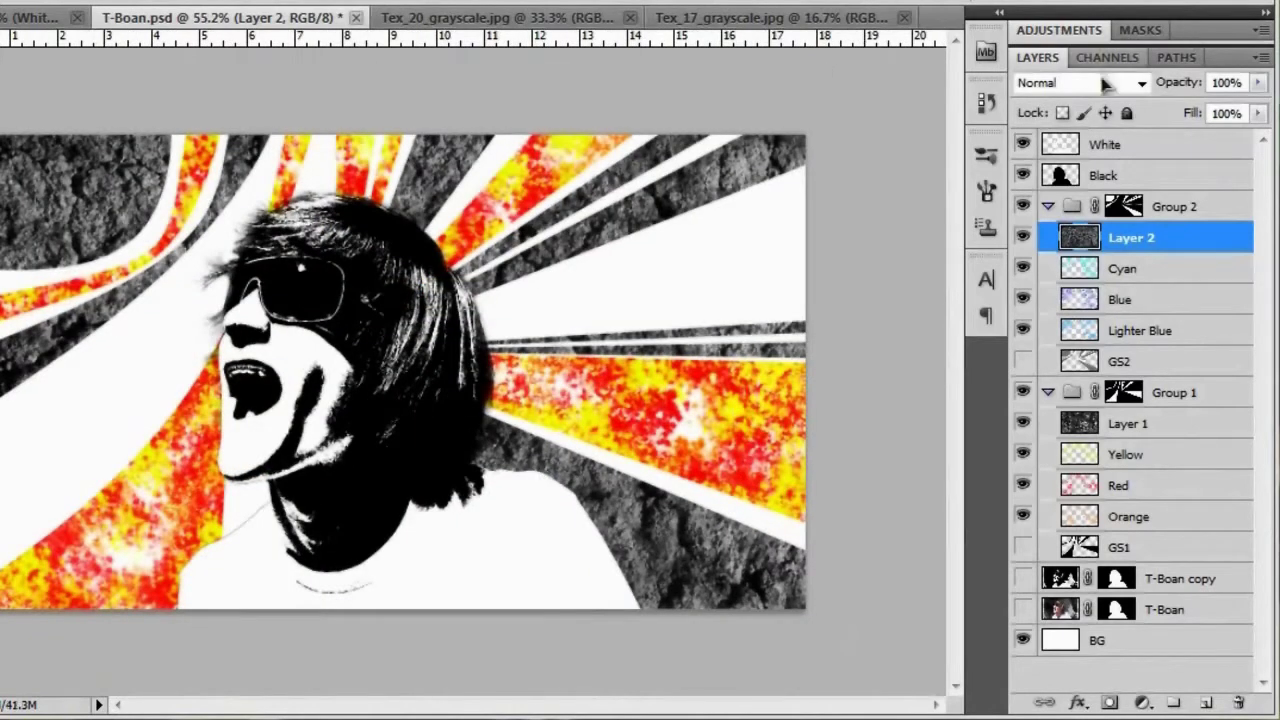
Blend Layer 2's texture in Overlay and lower its white input level to 184 with Levels.
click(1105, 85)
click(1140, 381)
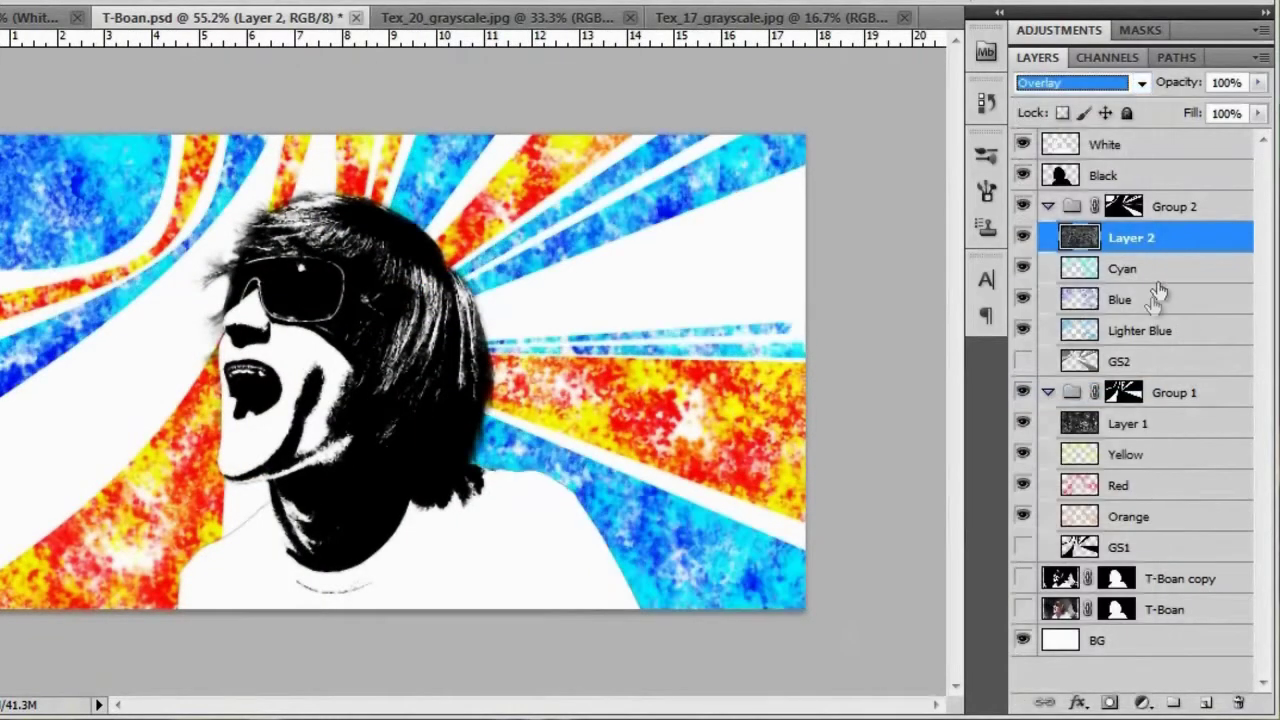
ctrl+click(1167, 252)
click(1167, 252)
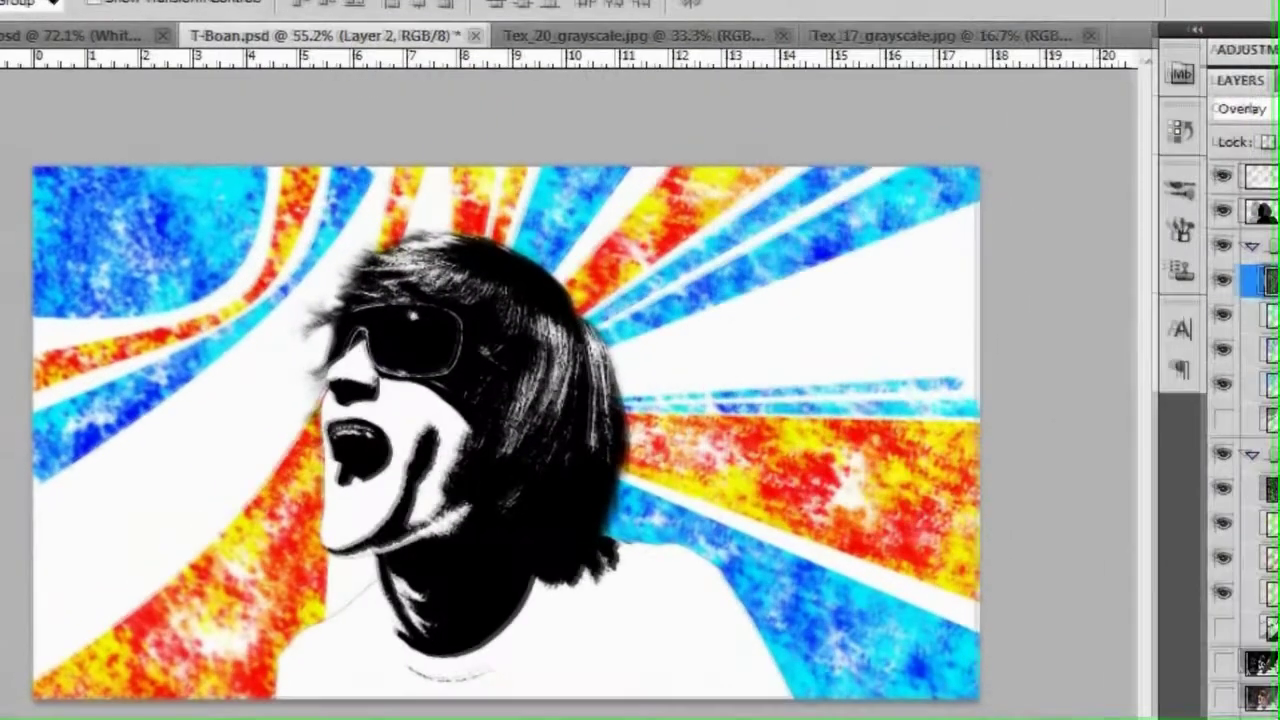
key(ctrl+l)
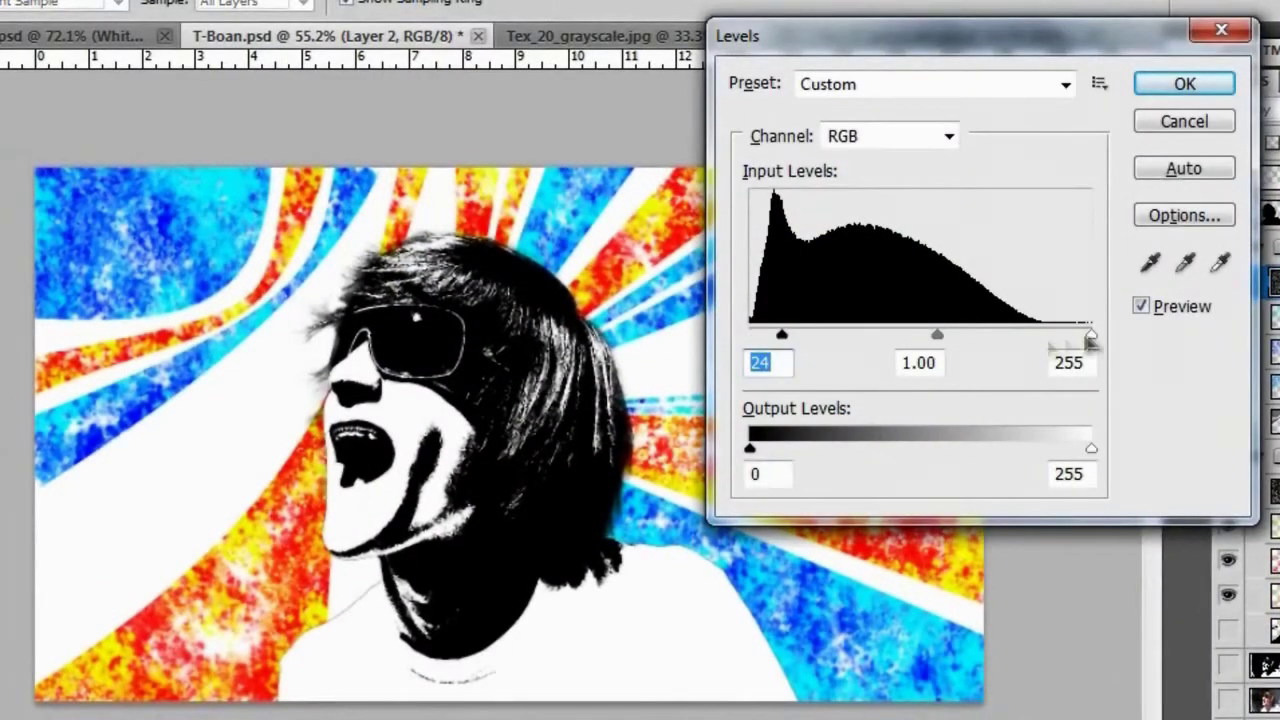
drag(1090, 338, 998, 338)
click(1205, 88)
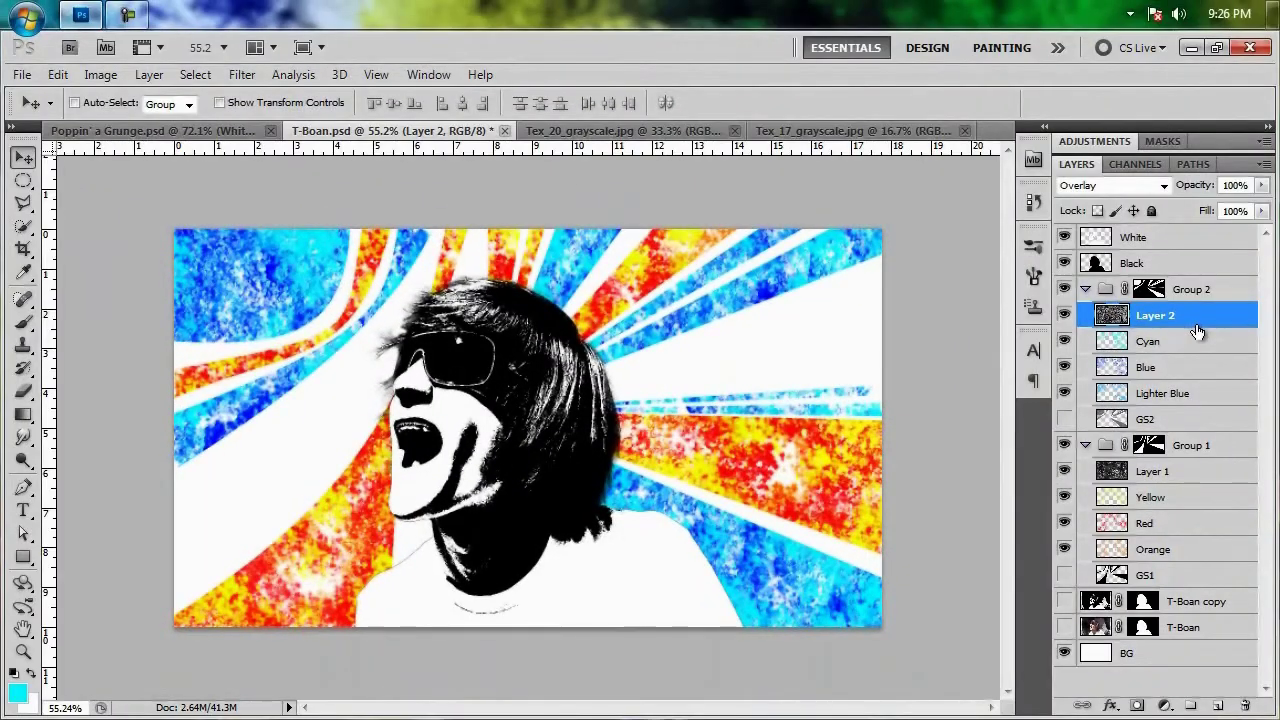
Add an empty Layer 3 above Black and group the two layers as Group 3.
key(ctrl+0)
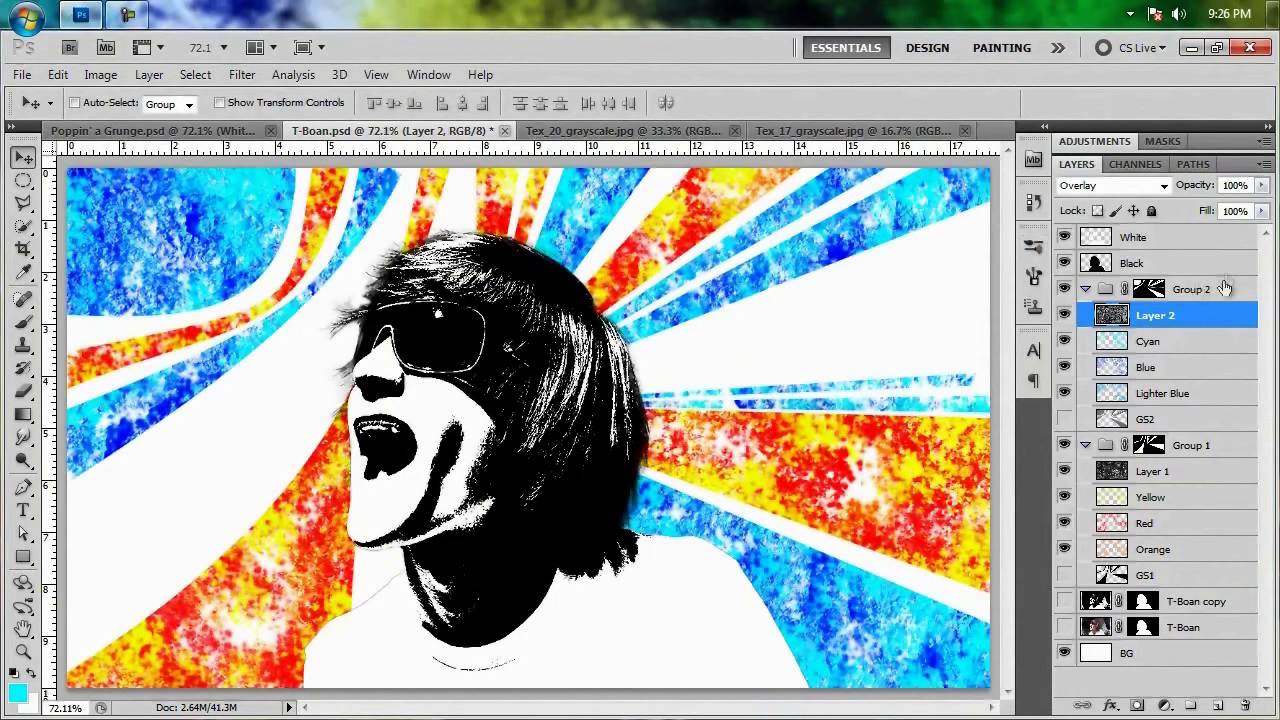
click(1131, 263)
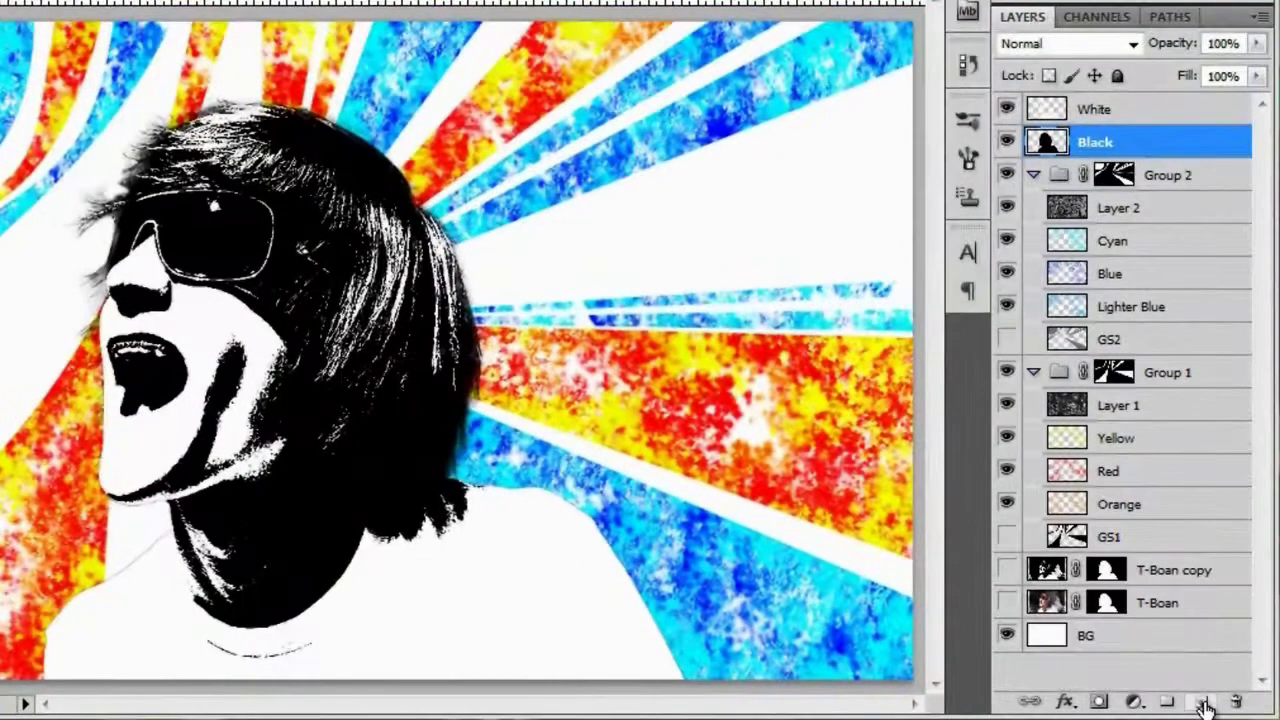
click(1217, 705)
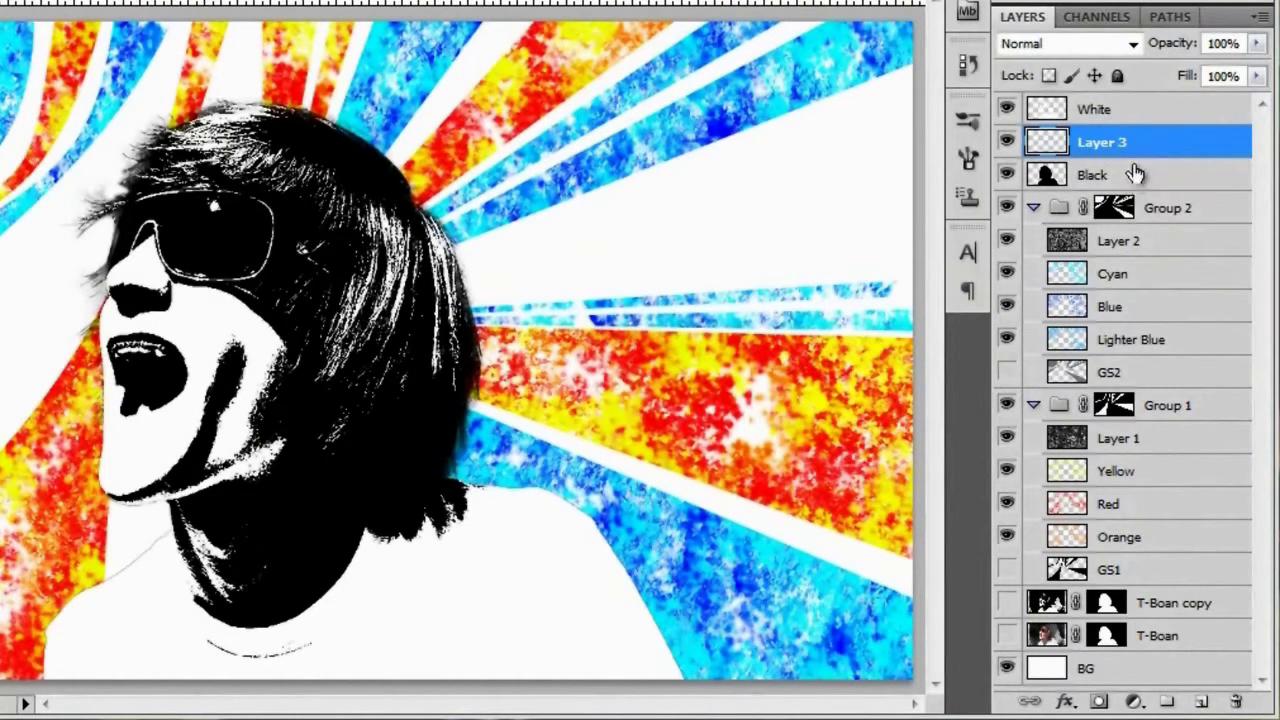
ctrl+click(1136, 176)
key(ctrl+g)
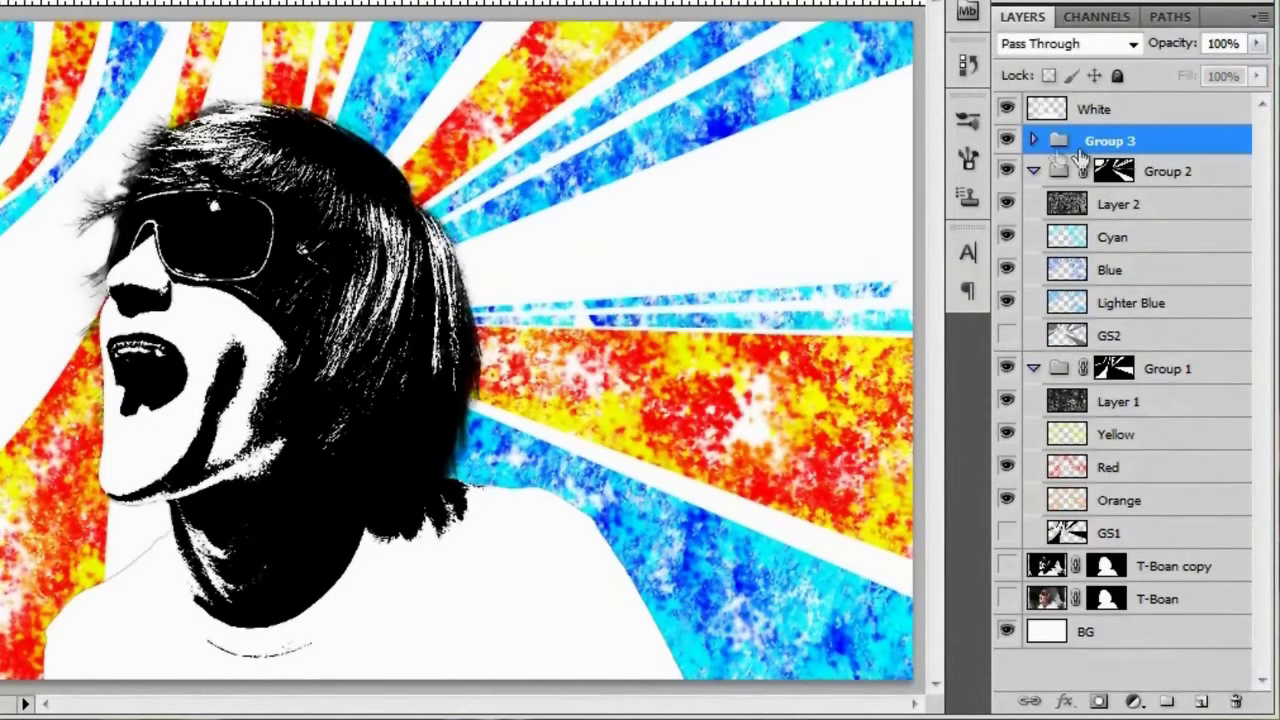
Mask Group 3 to the Black figure's outline, then select Layer 3.
click(1033, 140)
click(1080, 205)
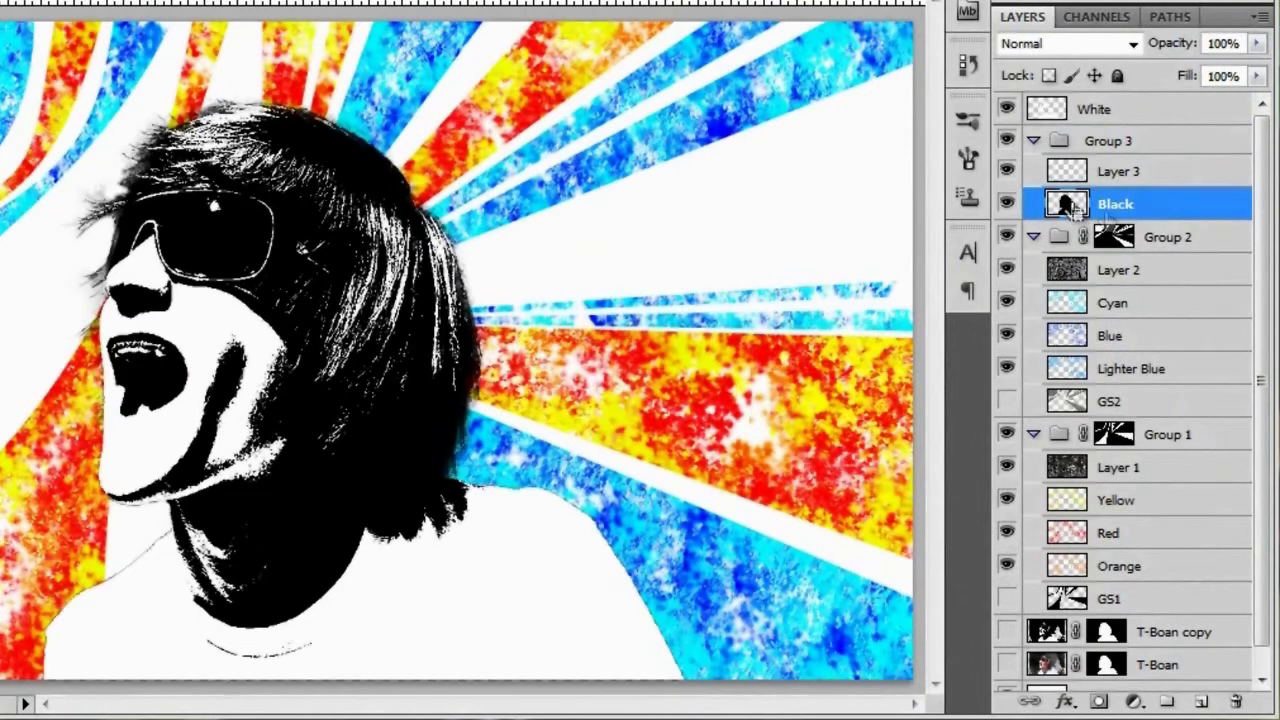
ctrl+click(1067, 204)
click(1110, 141)
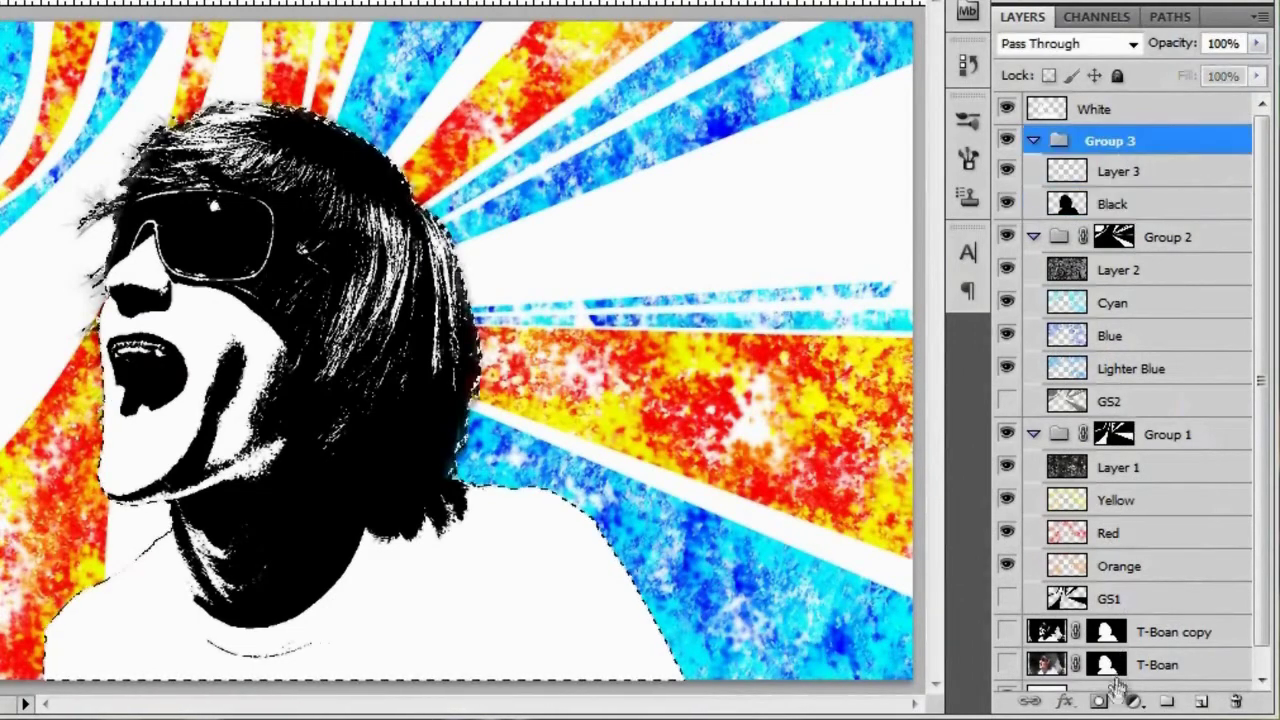
click(1099, 700)
click(1172, 177)
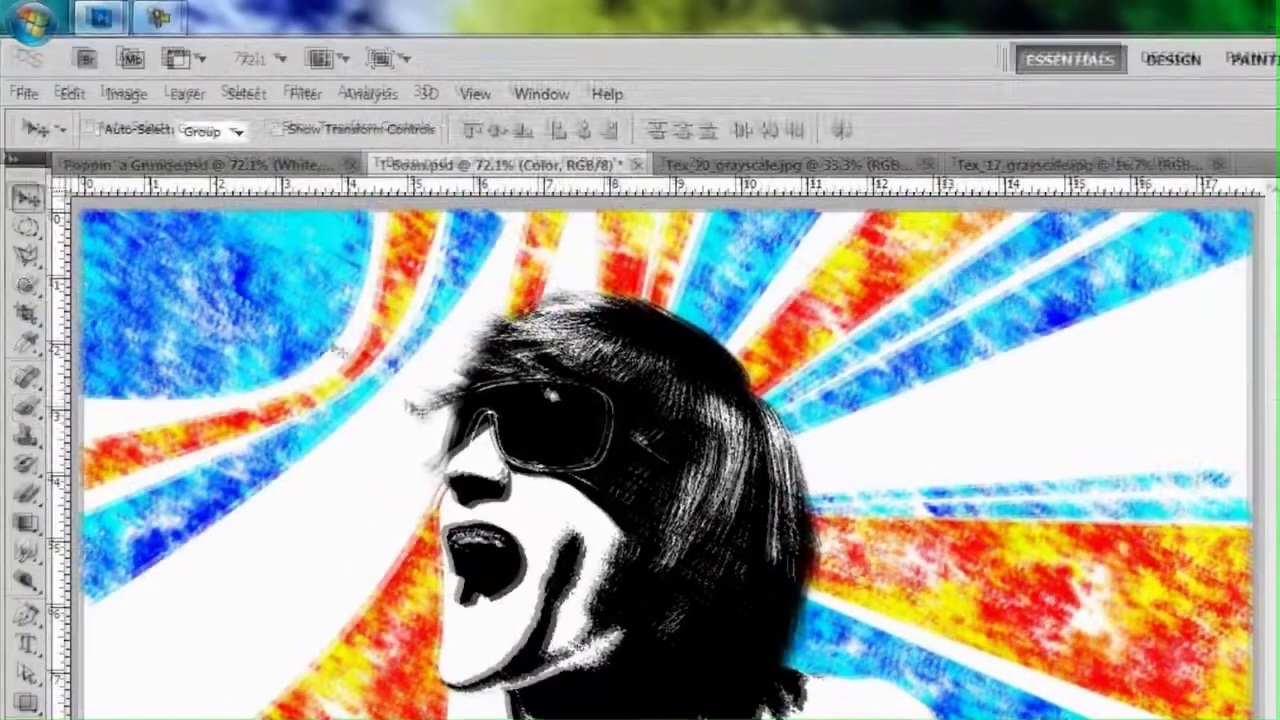
Reset the brushes to the defaults and pick a 764 px soft round brush.
key(b)
click(129, 131)
click(319, 174)
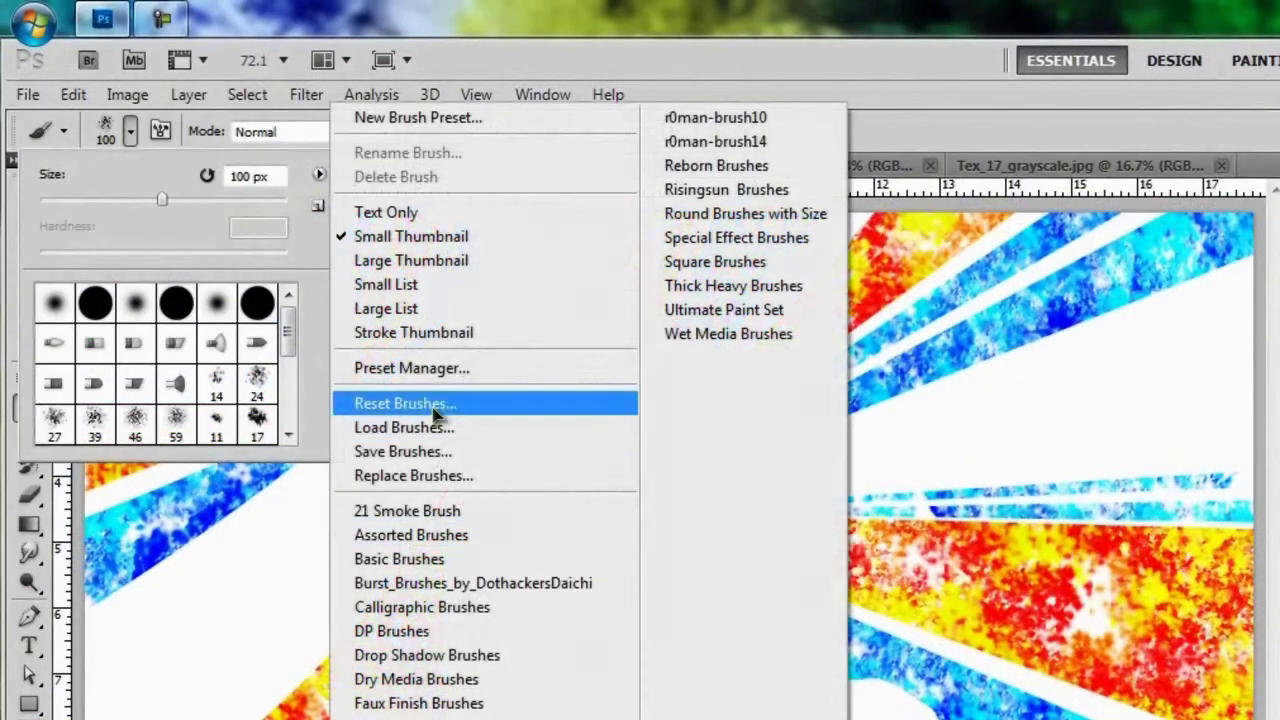
click(420, 403)
click(697, 394)
double_click(65, 318)
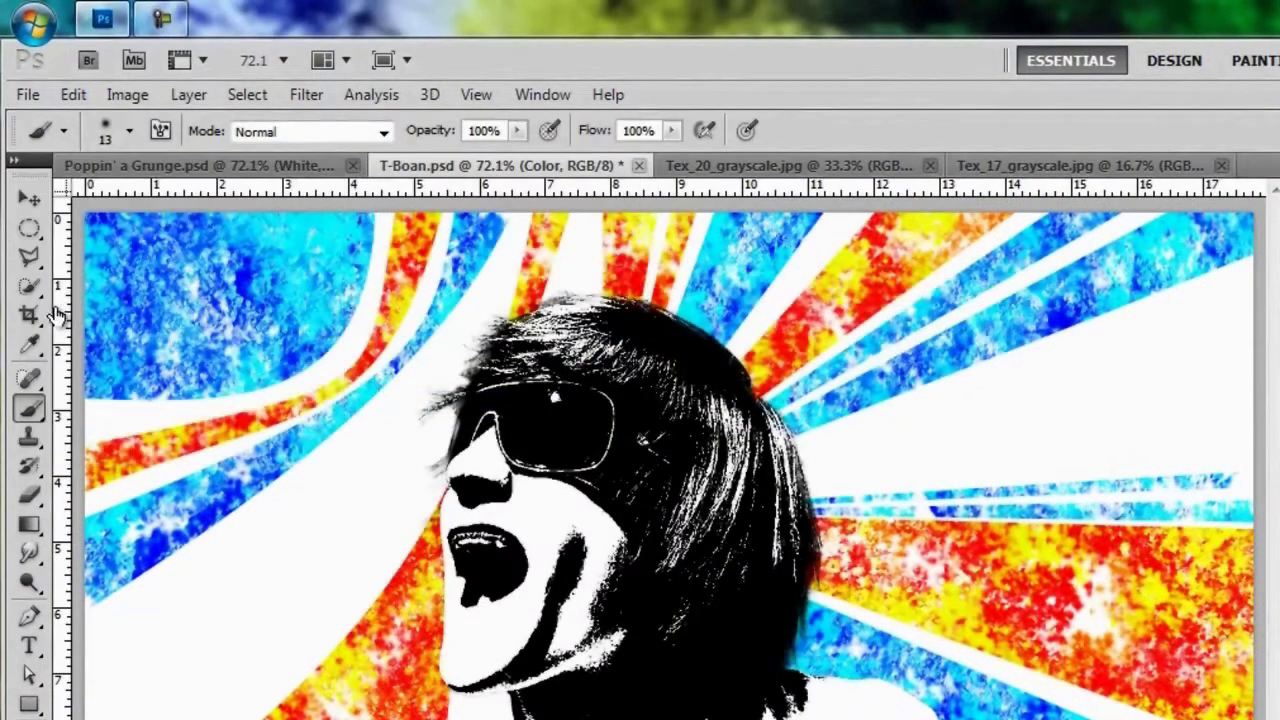
click(129, 131)
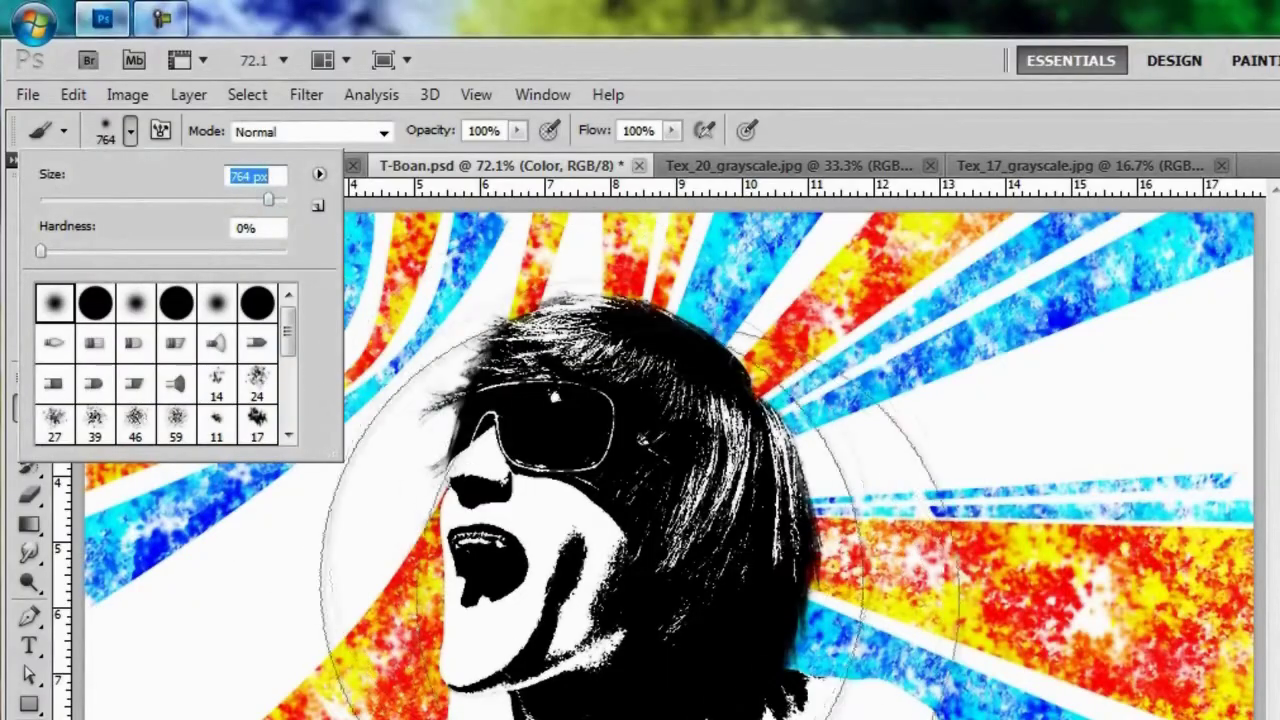
key(Return)
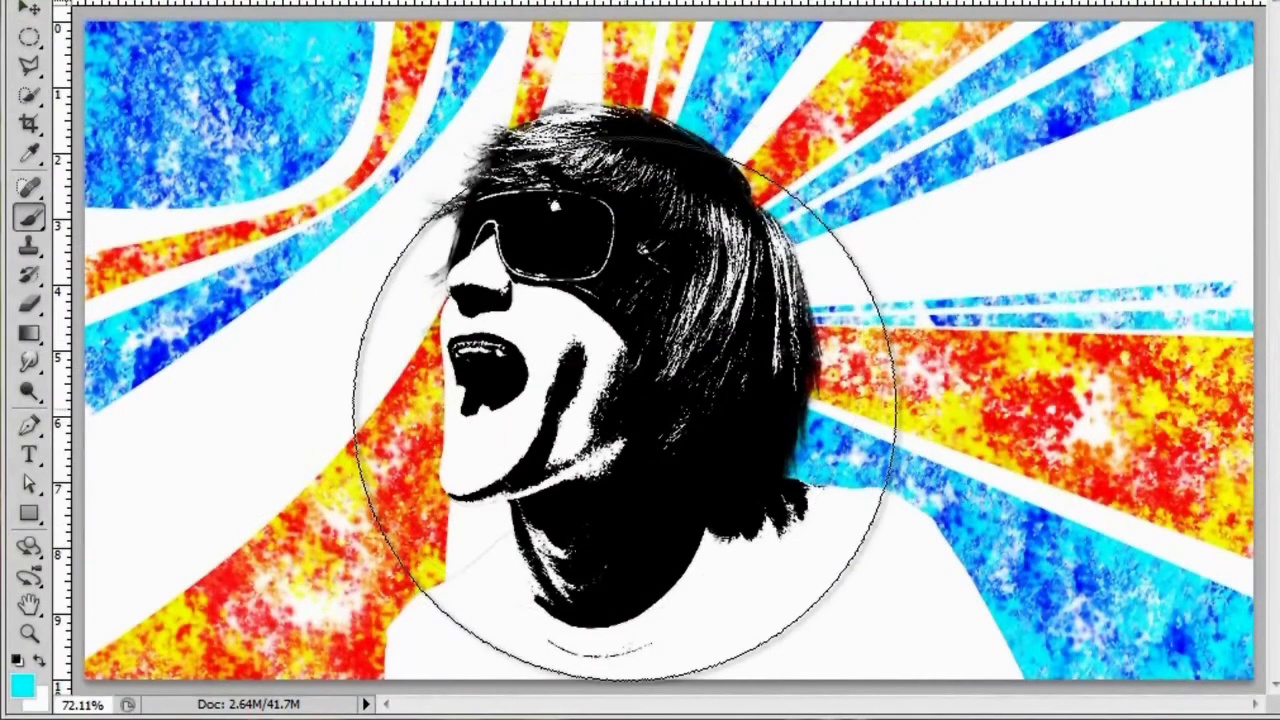
Paint cyan over the whole screaming figure.
key(bracketleft)
key(bracketleft)
key(bracketright)
key(bracketright)
key(bracketright)
key(bracketright)
key(bracketright)
key(bracketleft)
key(bracketleft)
key(bracketleft)
key(bracketright)
key(bracketright)
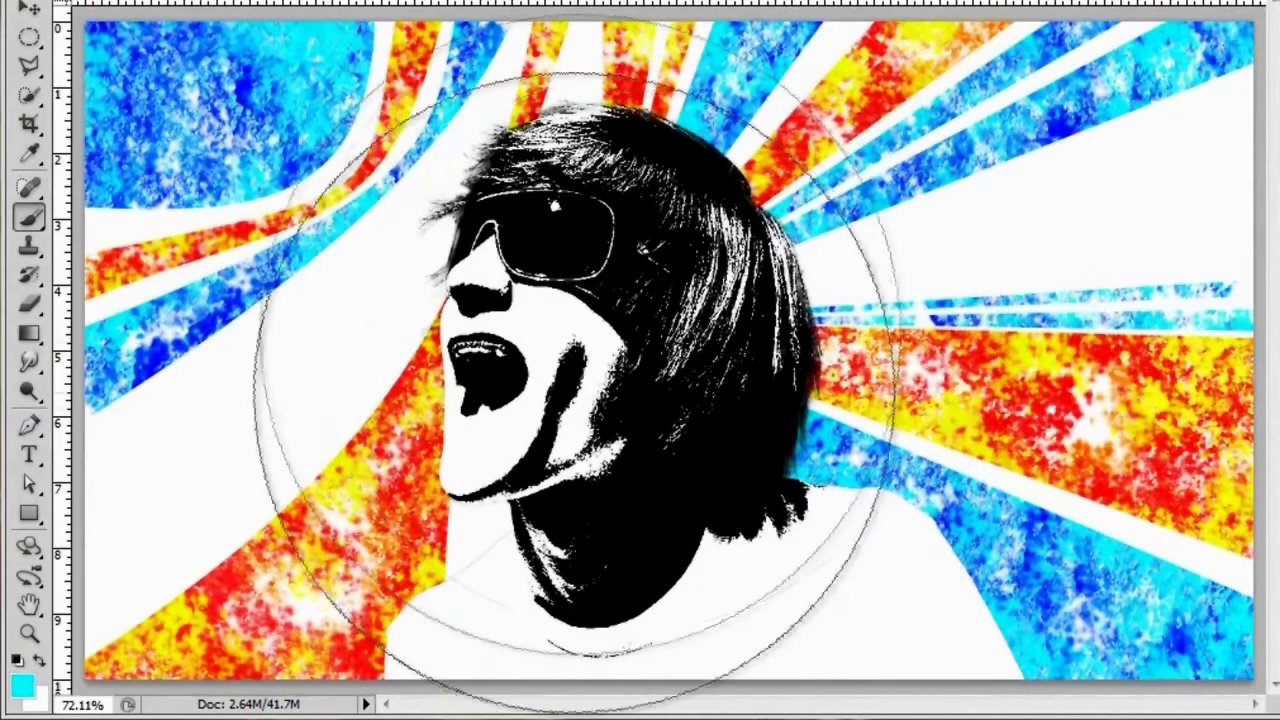
click(640, 375)
mouse_move(620, 380)
mouse_down()
mouse_move(597, 354)
mouse_move(592, 374)
mouse_move(612, 374)
mouse_move(545, 342)
mouse_up()
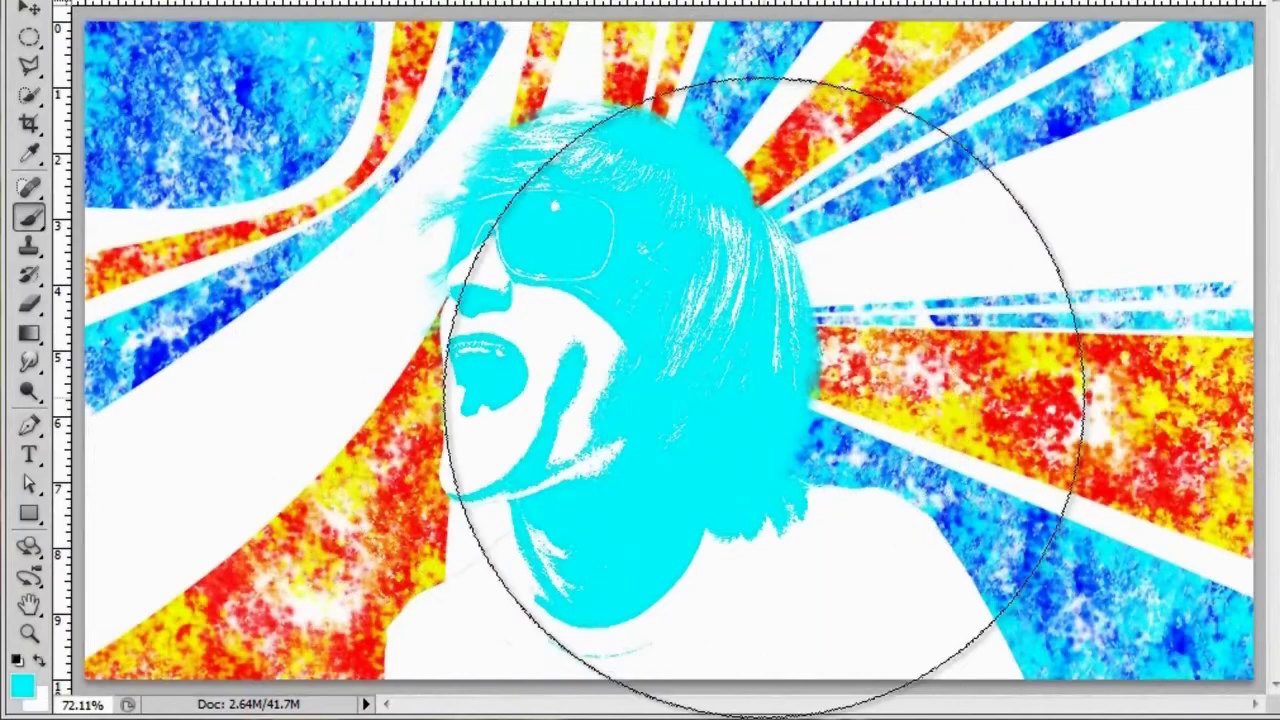
Shift the foreground paint colour's hue toward blue.
click(22, 684)
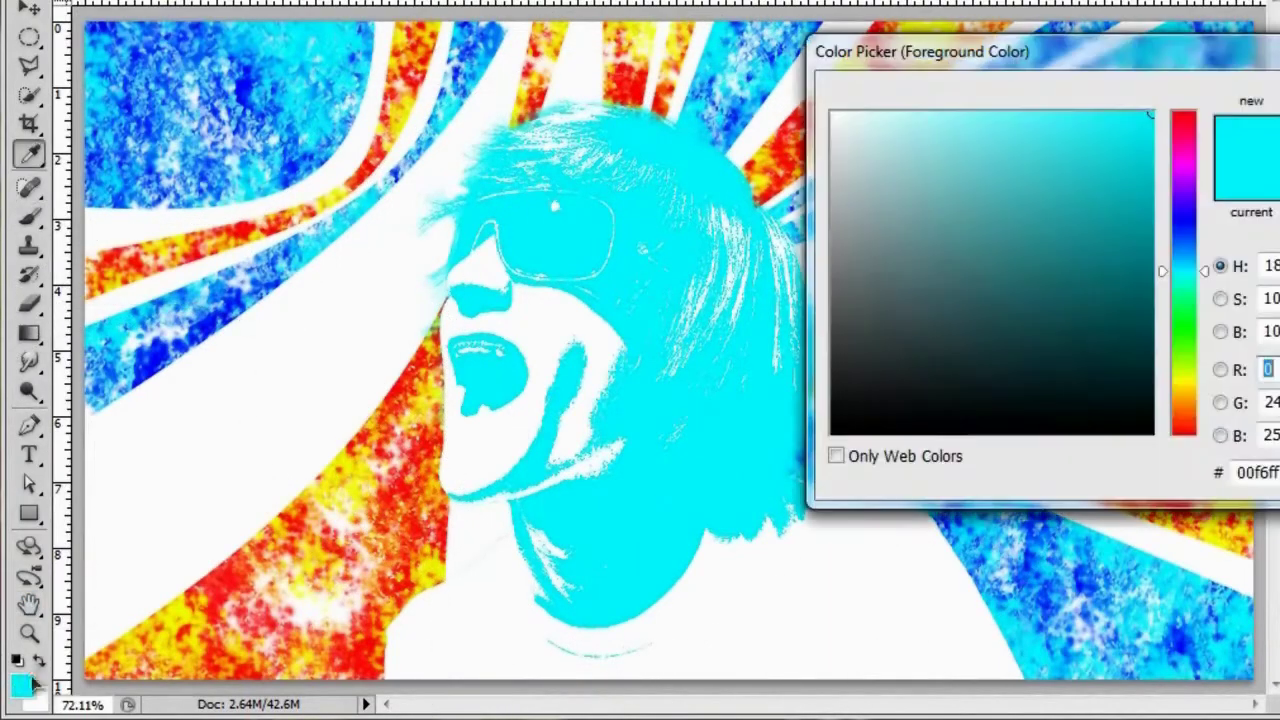
drag(1207, 276, 1210, 264)
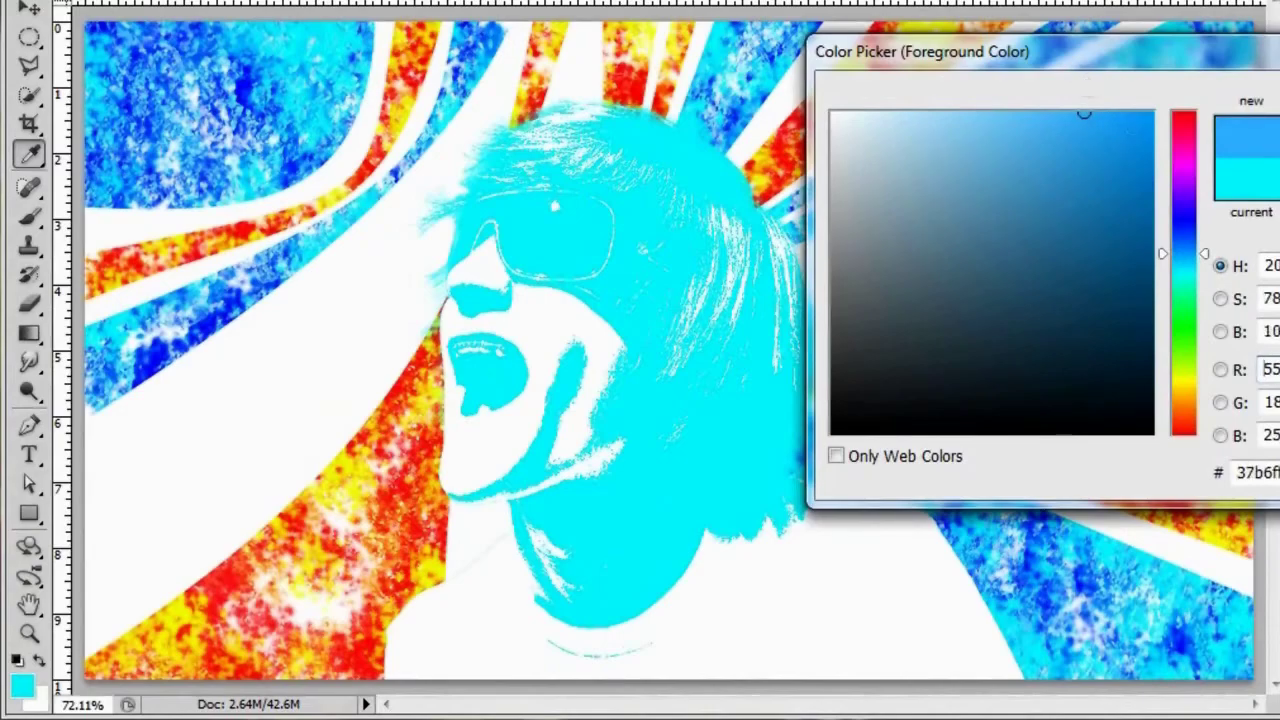
key(Return)
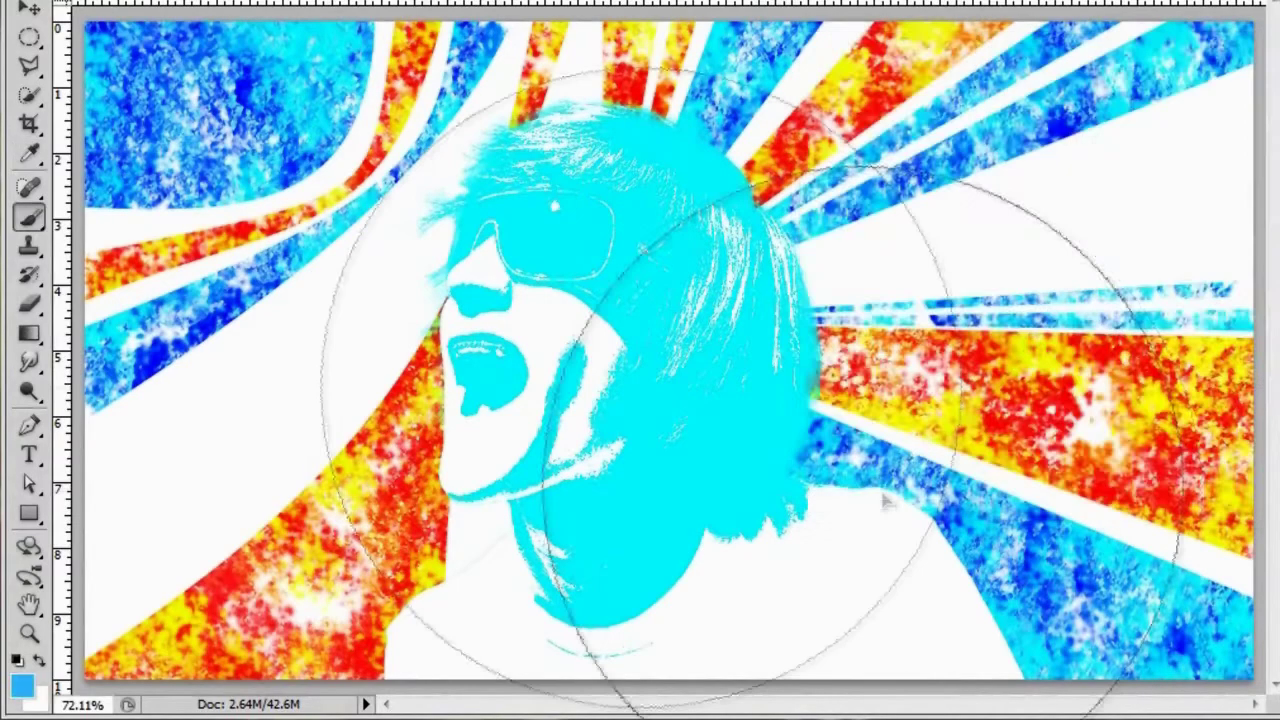
scroll(1029, 429, down, 4)
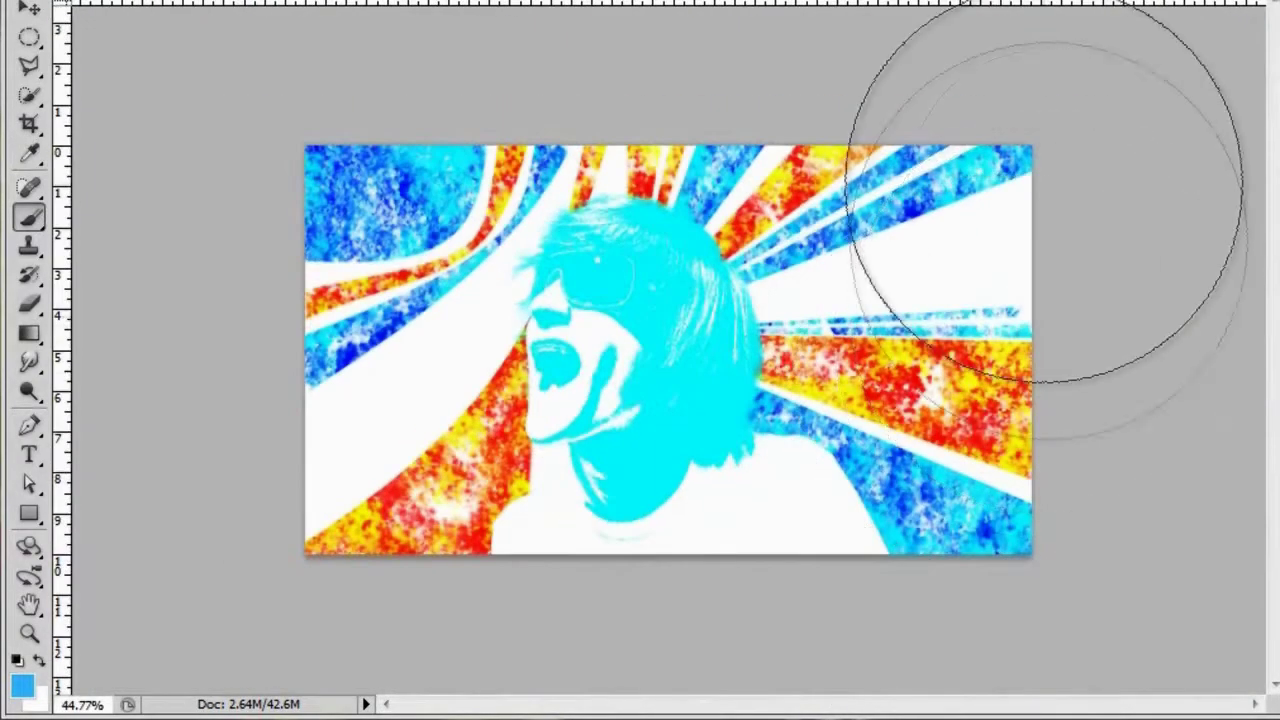
scroll(995, 220, down, 2)
scroll(914, 386, up, 1)
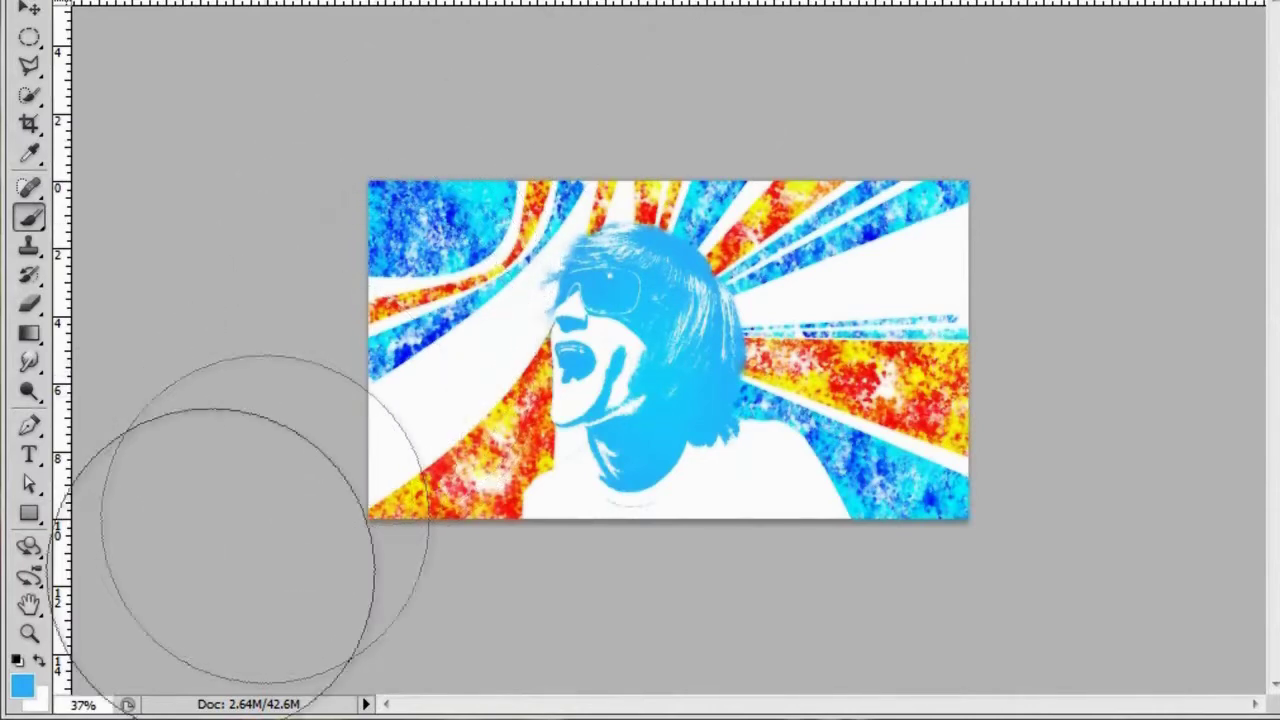
Choose the deeper blue 376fff as the foreground colour, then switch to Tex_20_grayscale.jpg.
click(18, 686)
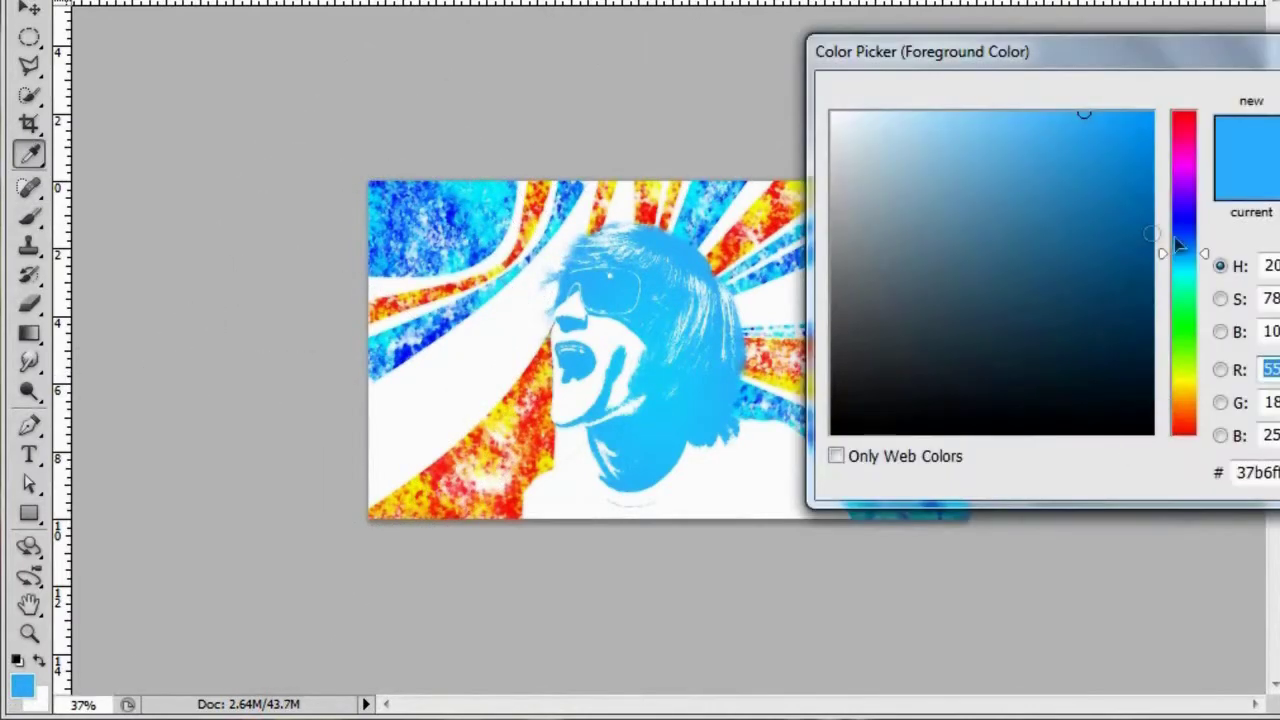
drag(1200, 241, 1205, 240)
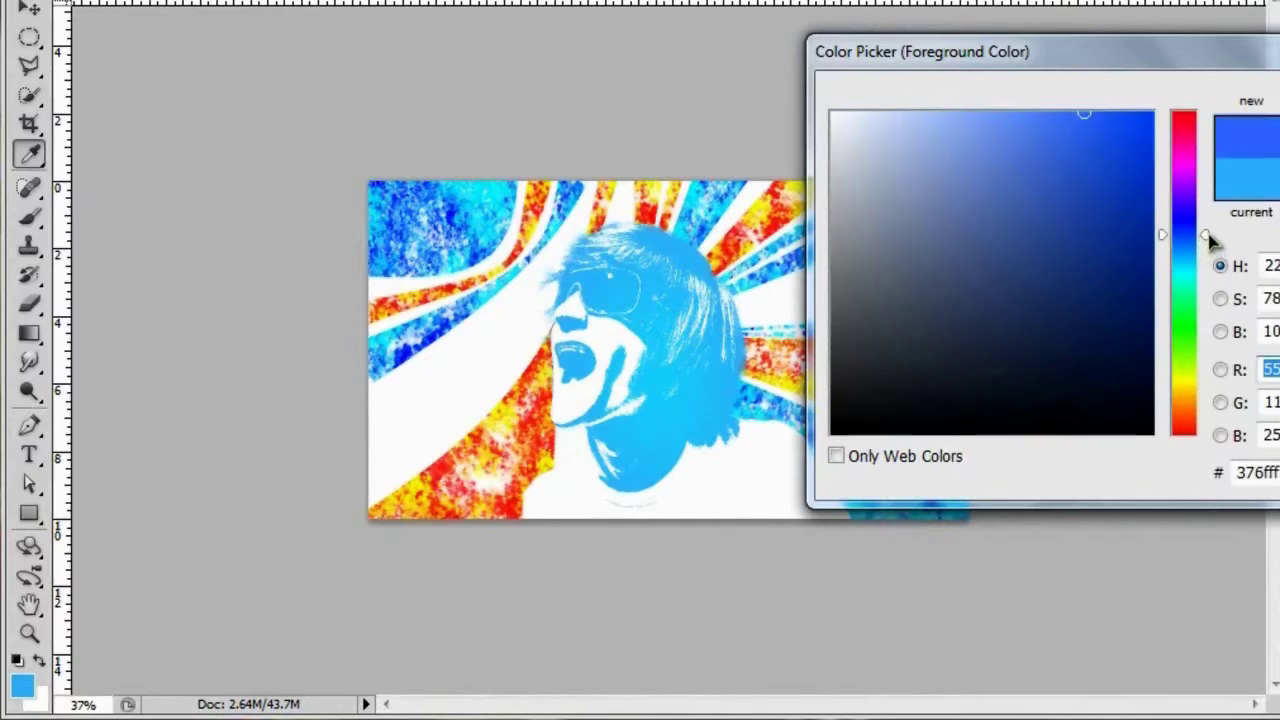
key(Return)
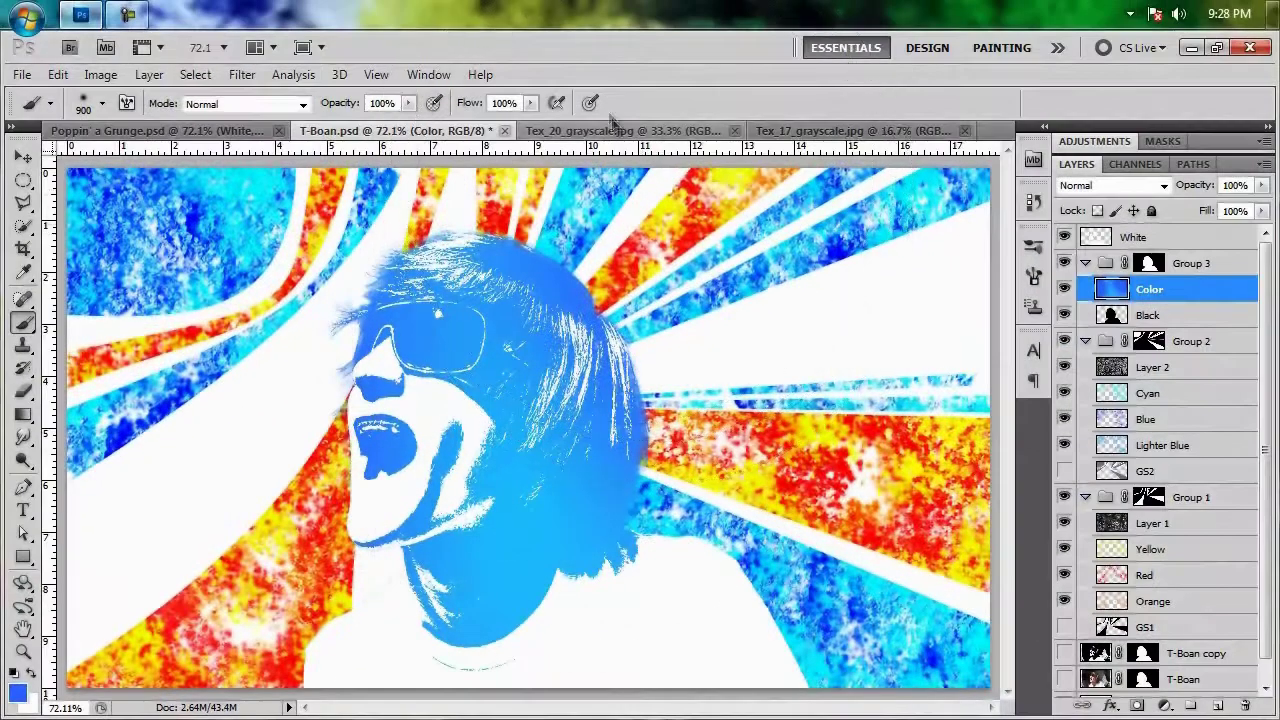
click(616, 129)
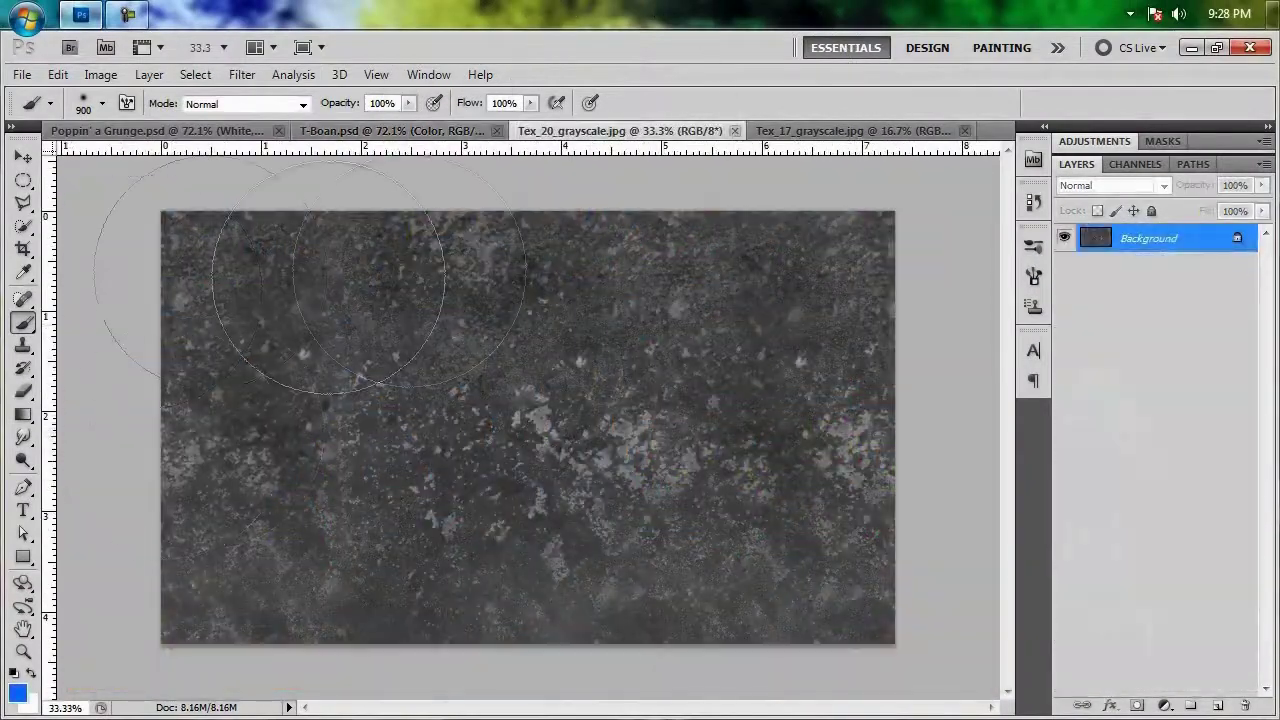
Drag the grey texture into the portrait as Layer 3 and scale it to about 52.5%.
key(v)
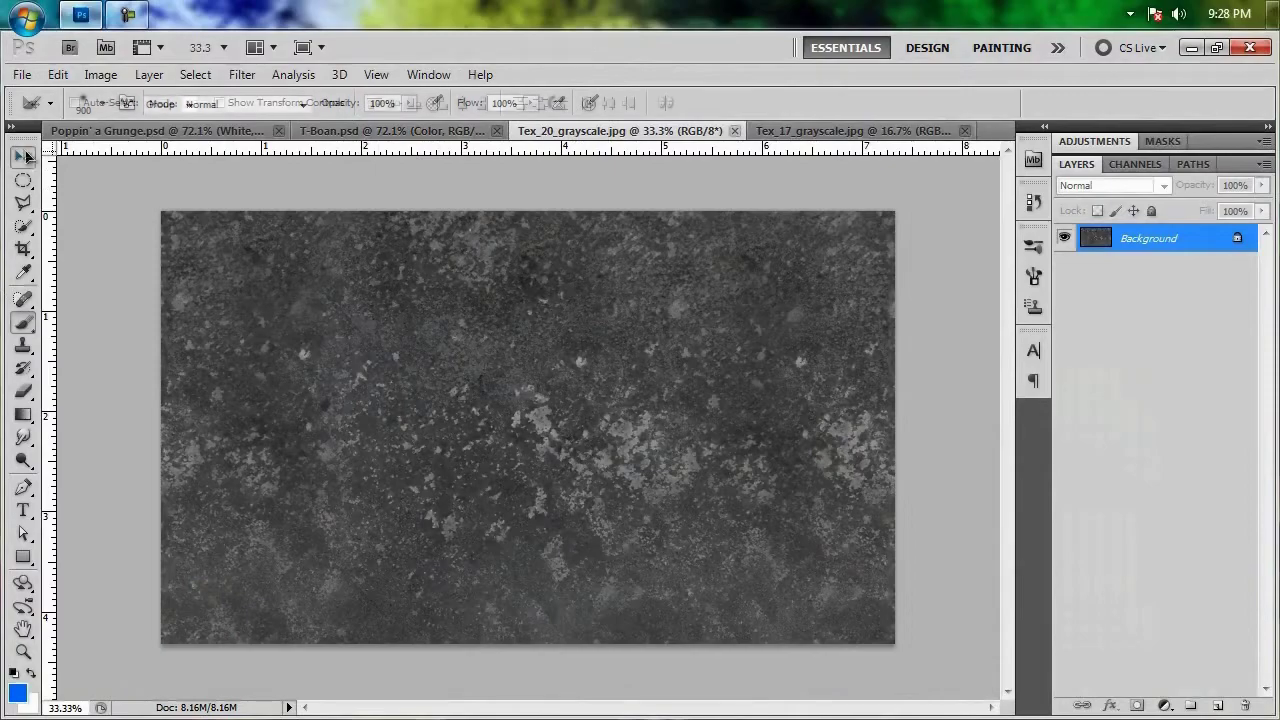
drag(175, 133, 495, 460)
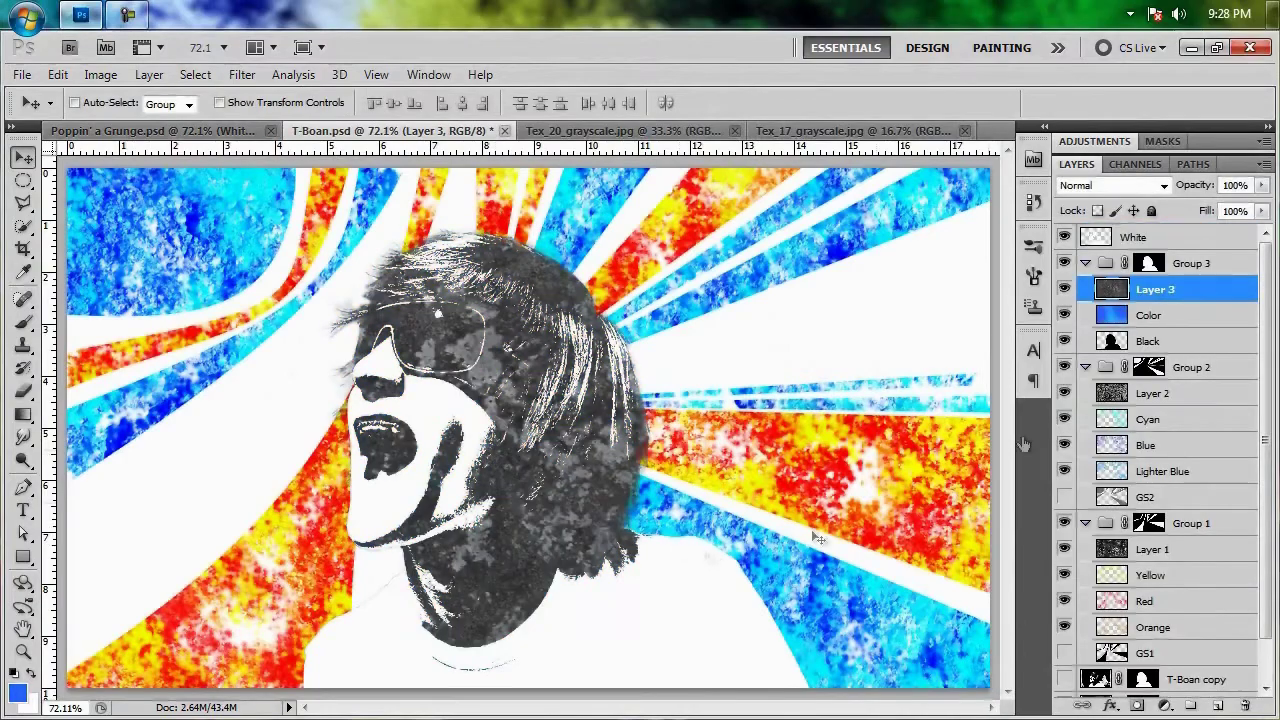
key(ctrl+t)
key(ctrl+0)
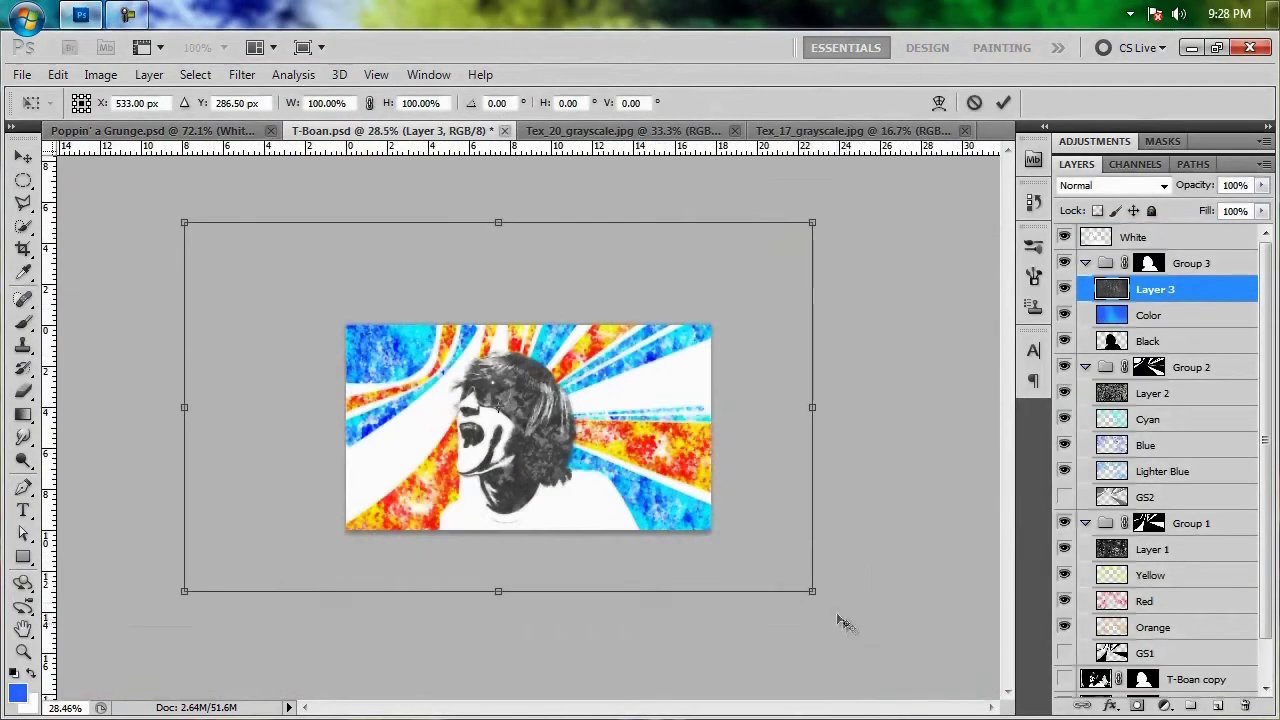
drag(812, 592, 641, 478)
key(Return)
key(ctrl+0)
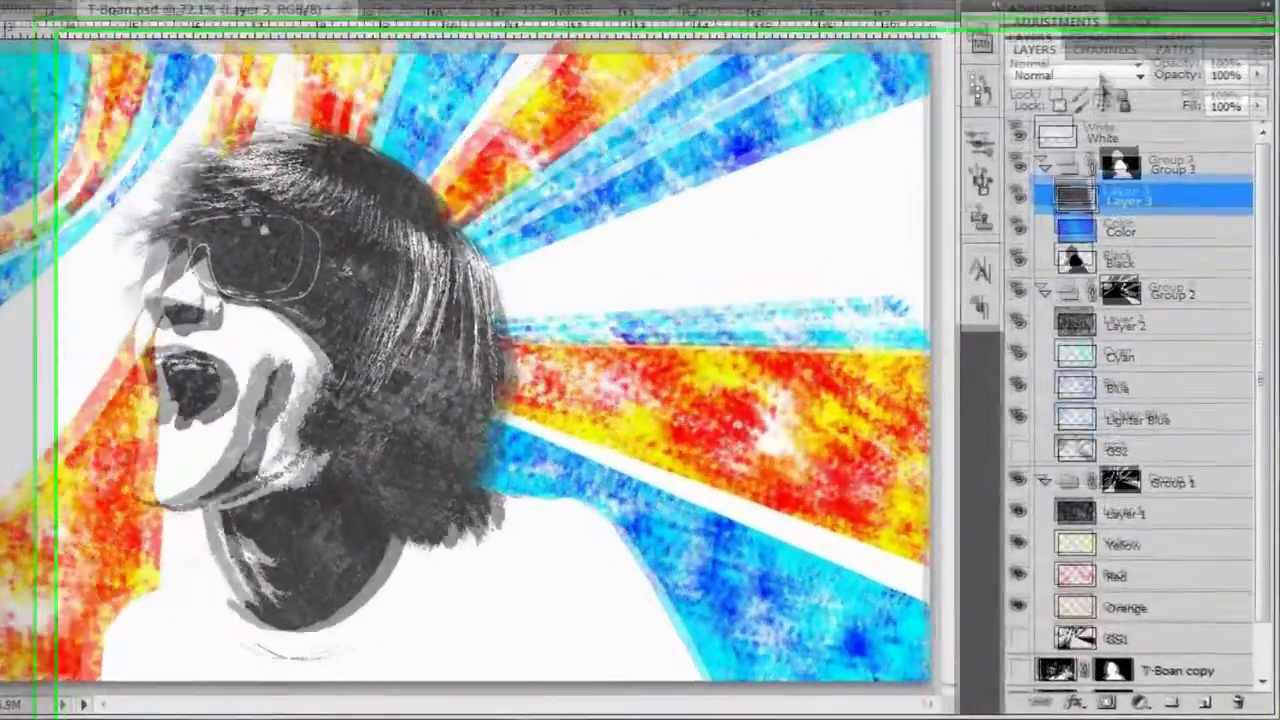
Set the texture layer to Linear Light and reposition it over the figure.
click(1120, 185)
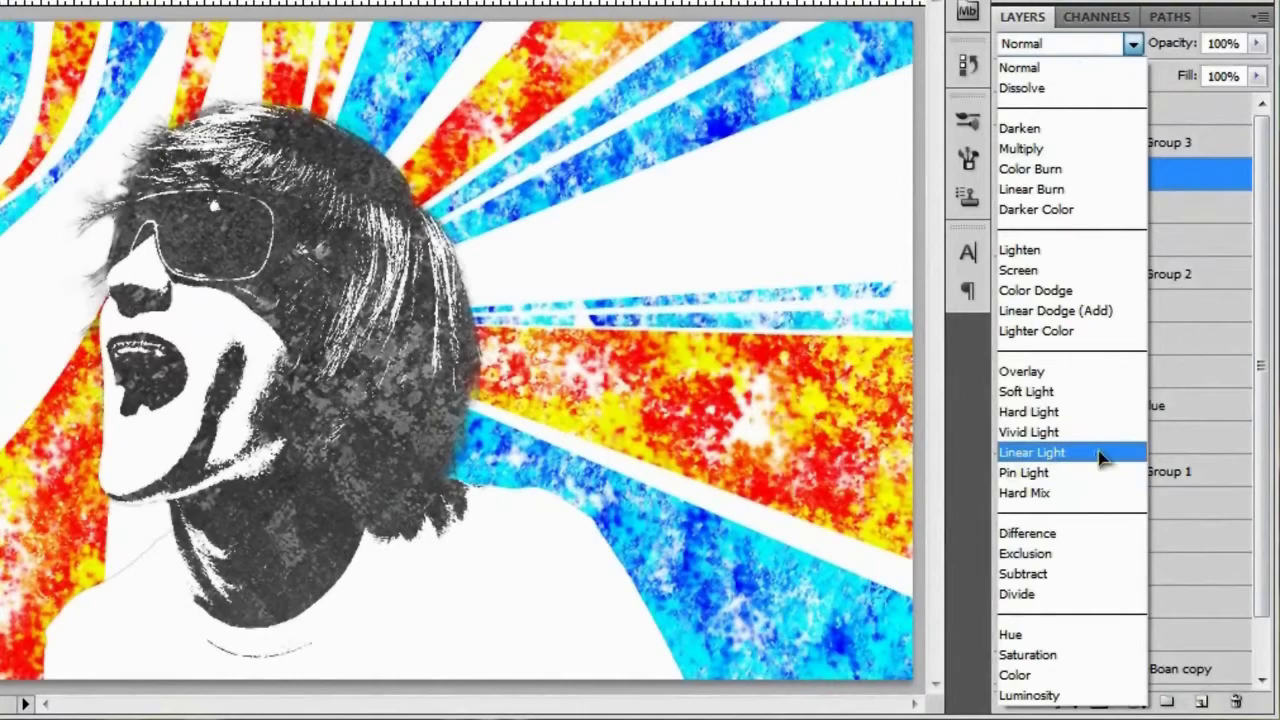
click(1100, 456)
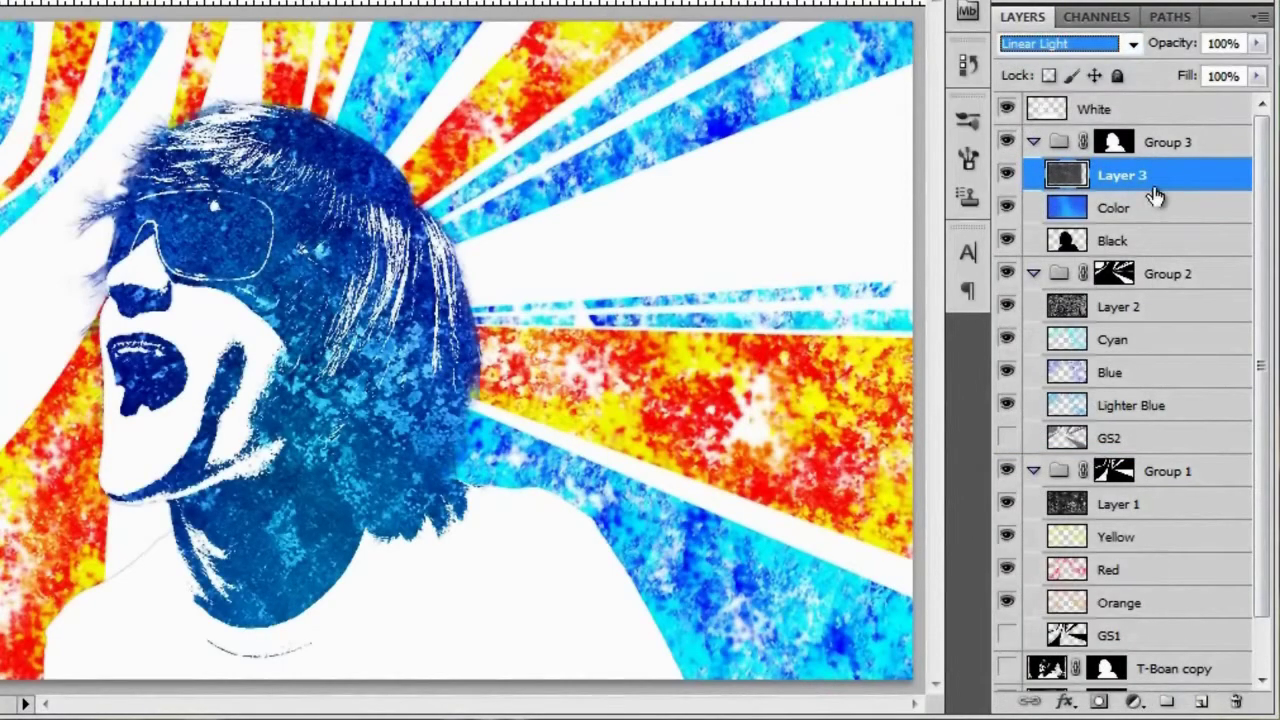
drag(330, 470, 433, 503)
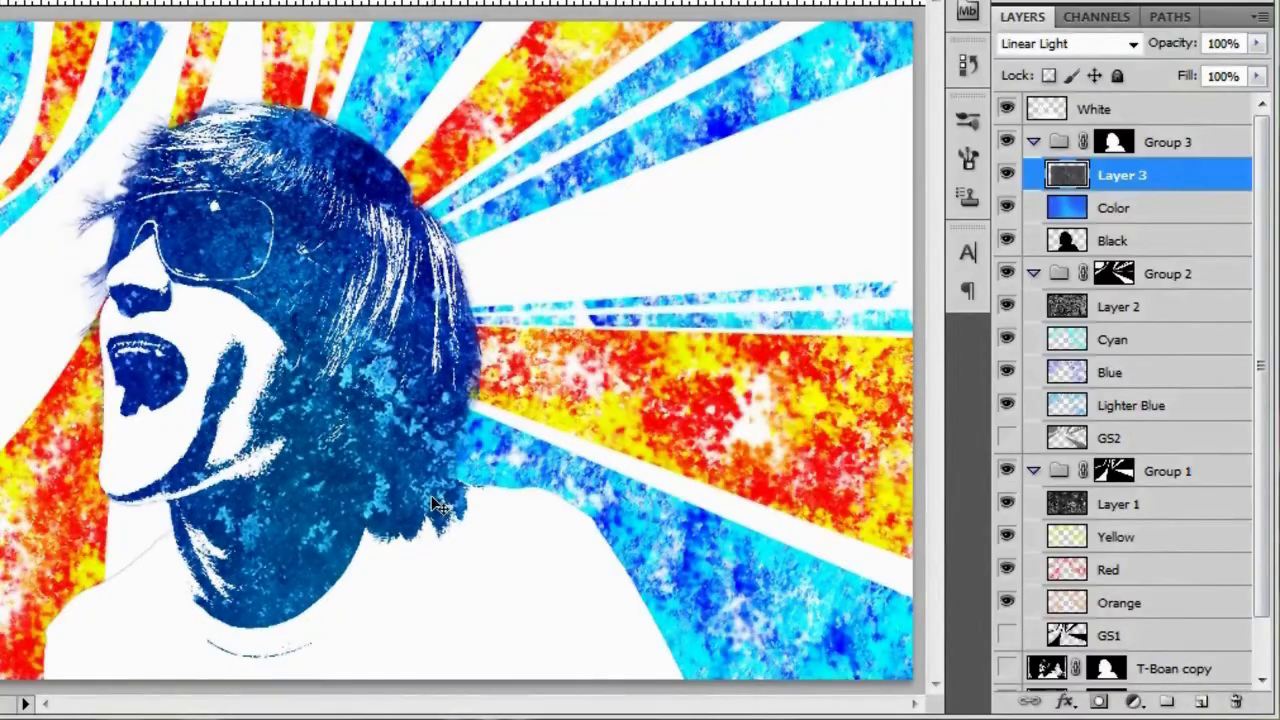
Apply Levels 27/1.00/177 to Layer 3's texture, checking with Preview, then collapse Group 3.
key(ctrl+l)
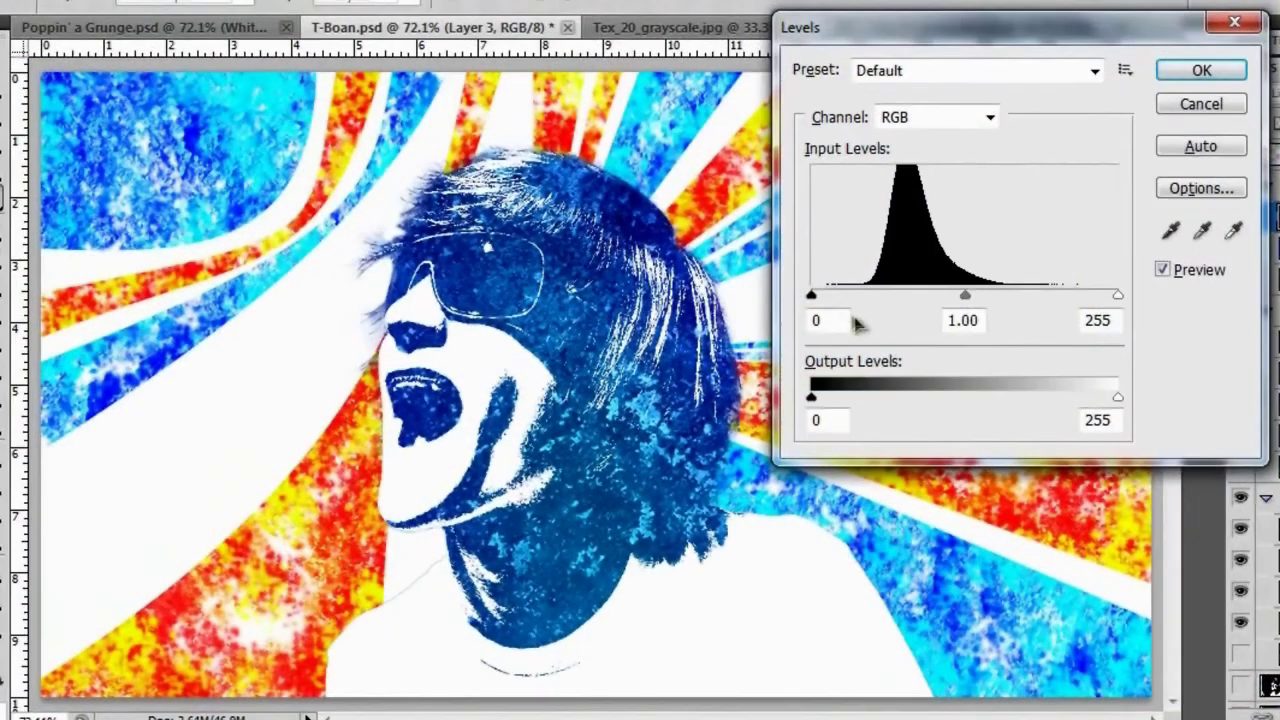
drag(841, 300, 843, 297)
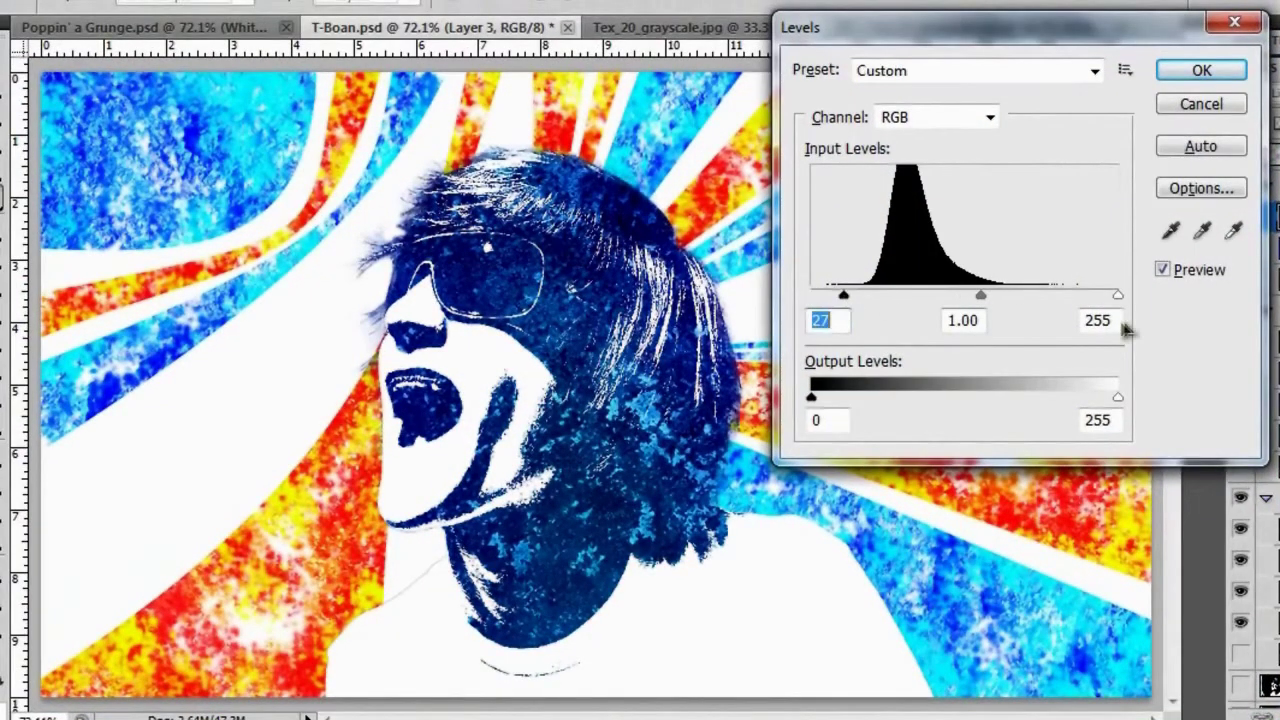
drag(1118, 304, 1027, 299)
click(1168, 276)
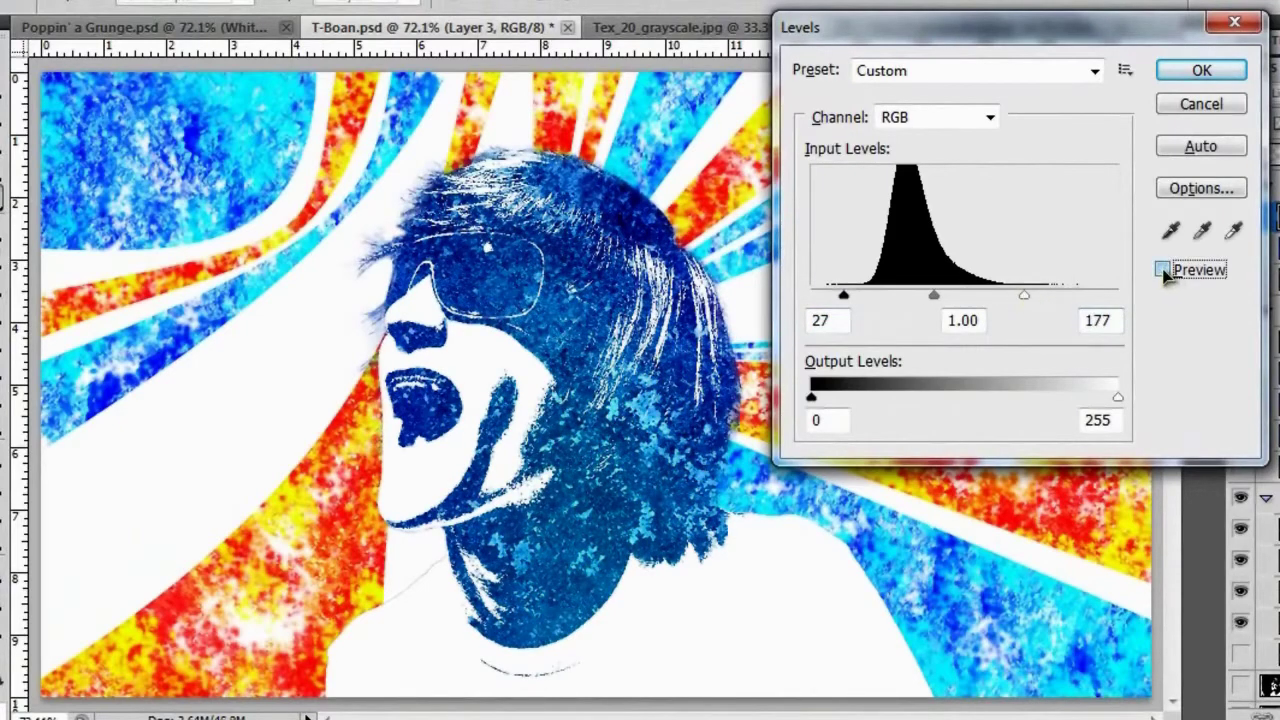
click(1168, 276)
click(1168, 276)
click(1167, 275)
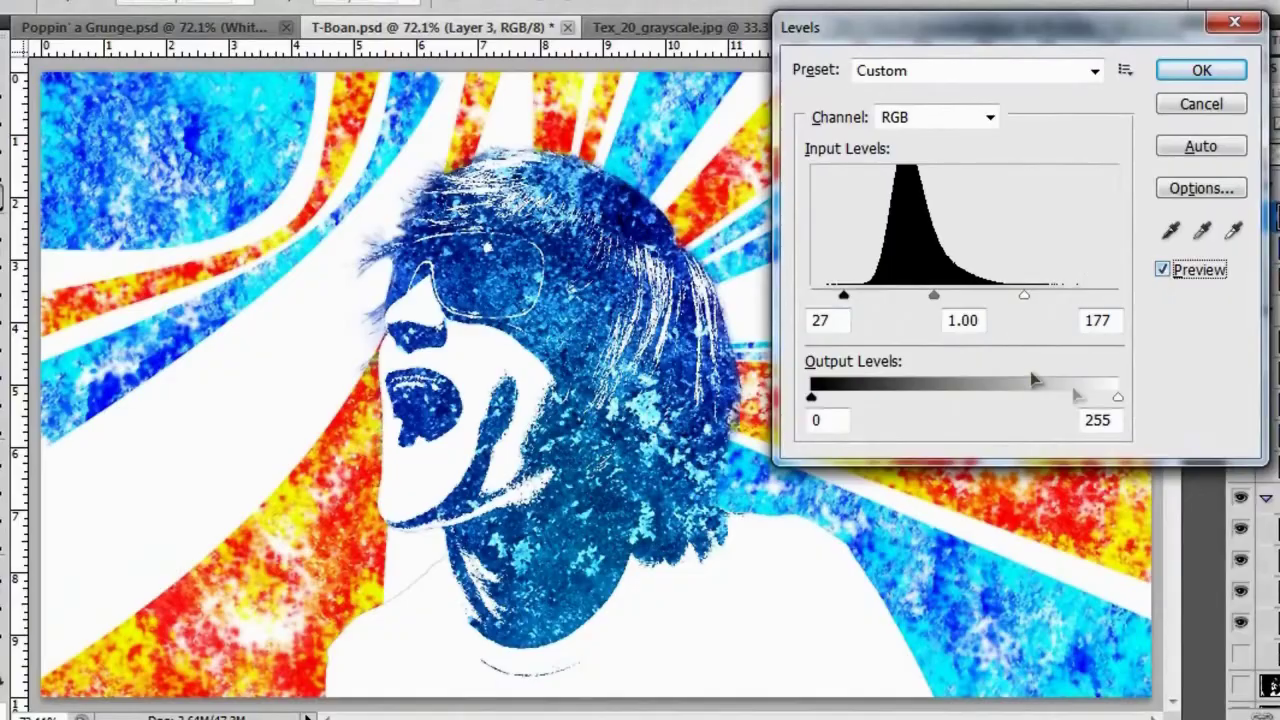
click(1203, 72)
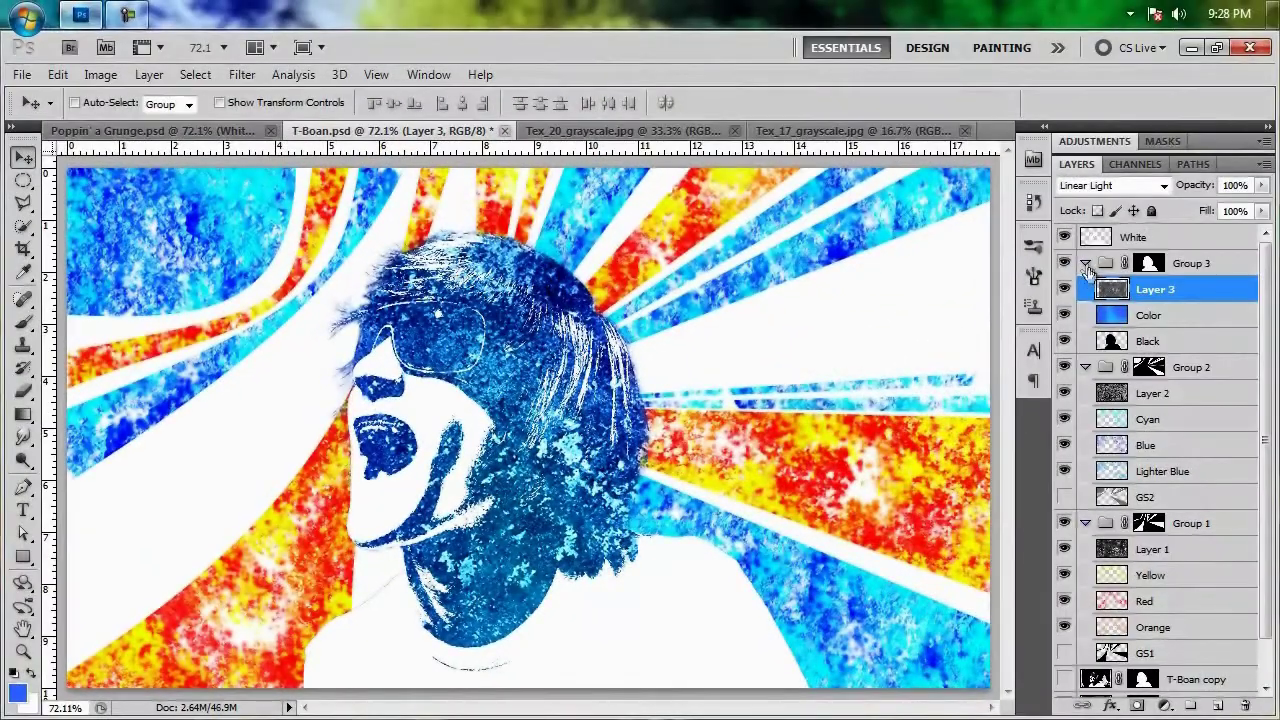
click(1085, 263)
Collapse Groups 2 and 1 and target Group 1's layer mask.
click(1085, 289)
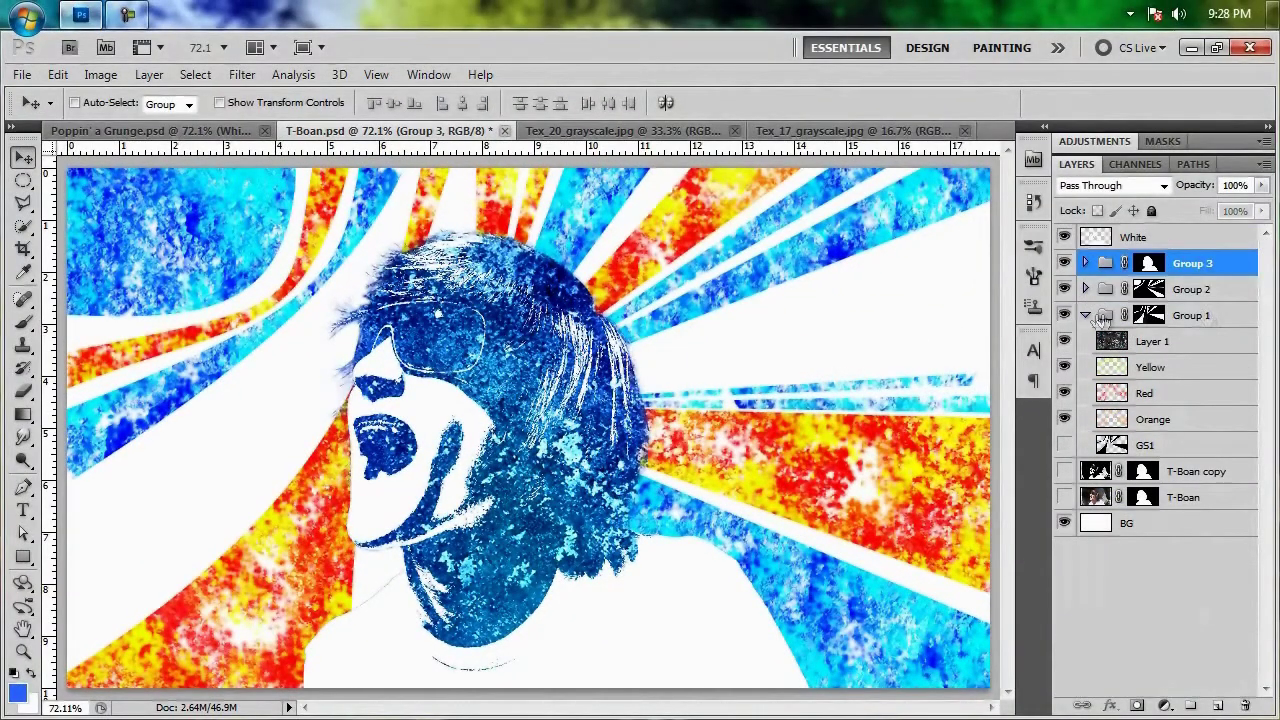
click(1086, 315)
click(1096, 316)
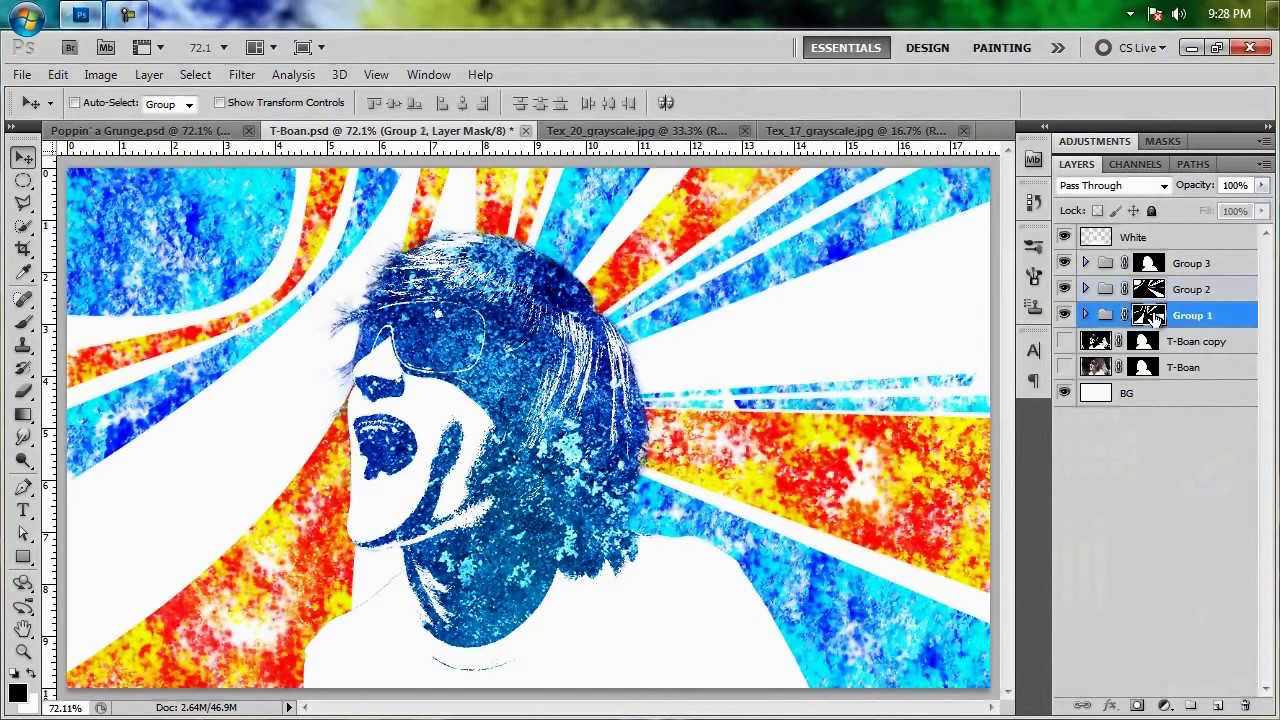
Replace the brushes with the Dry Media Brushes set and choose its 20 px brush.
key(b)
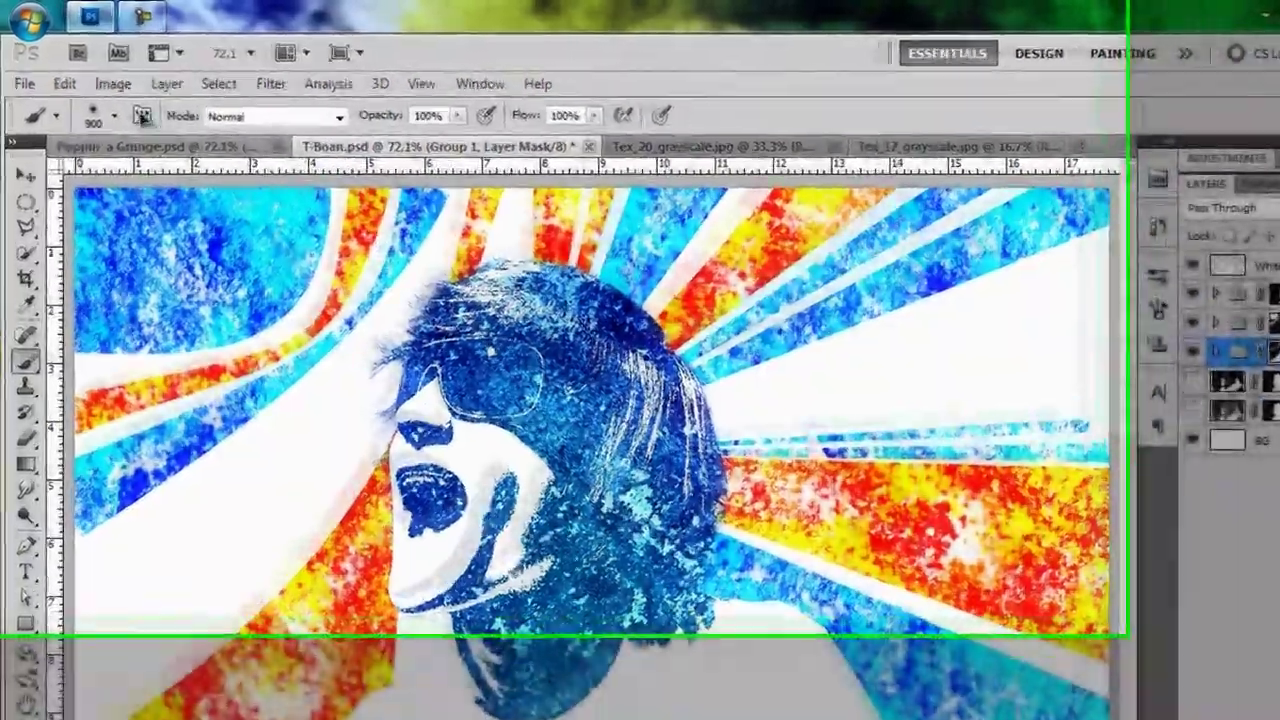
click(114, 116)
click(281, 153)
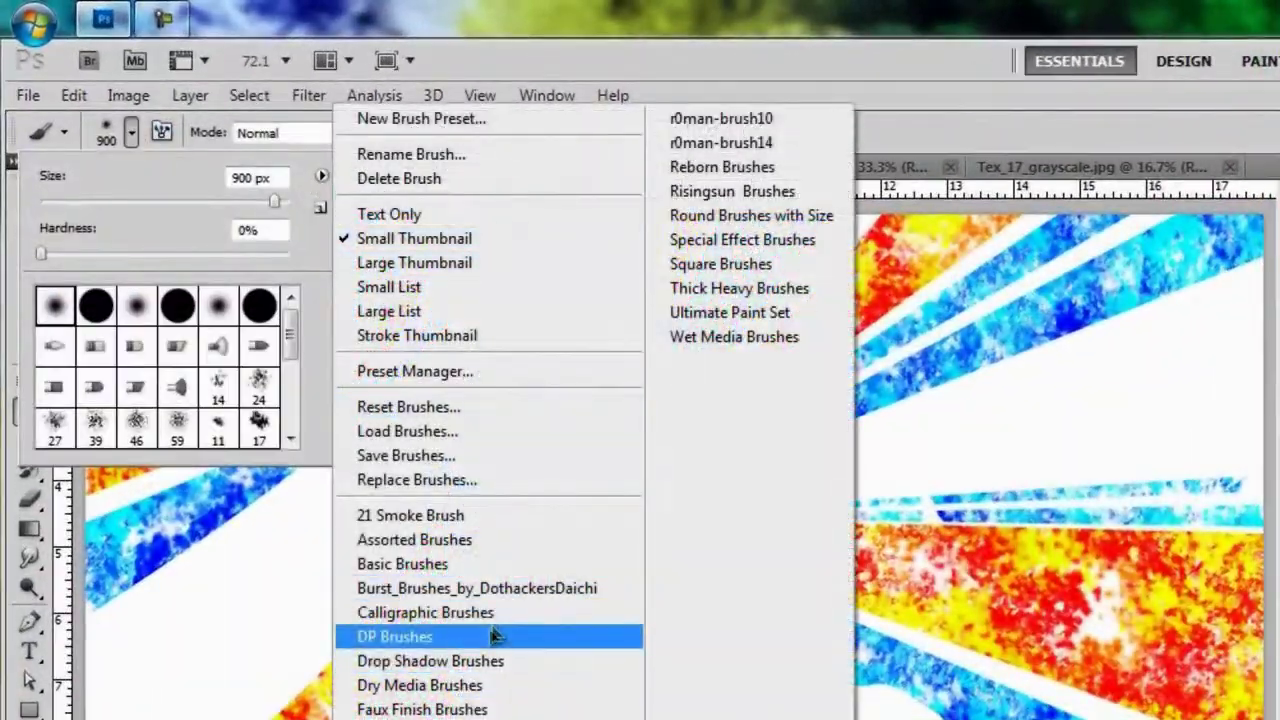
click(430, 685)
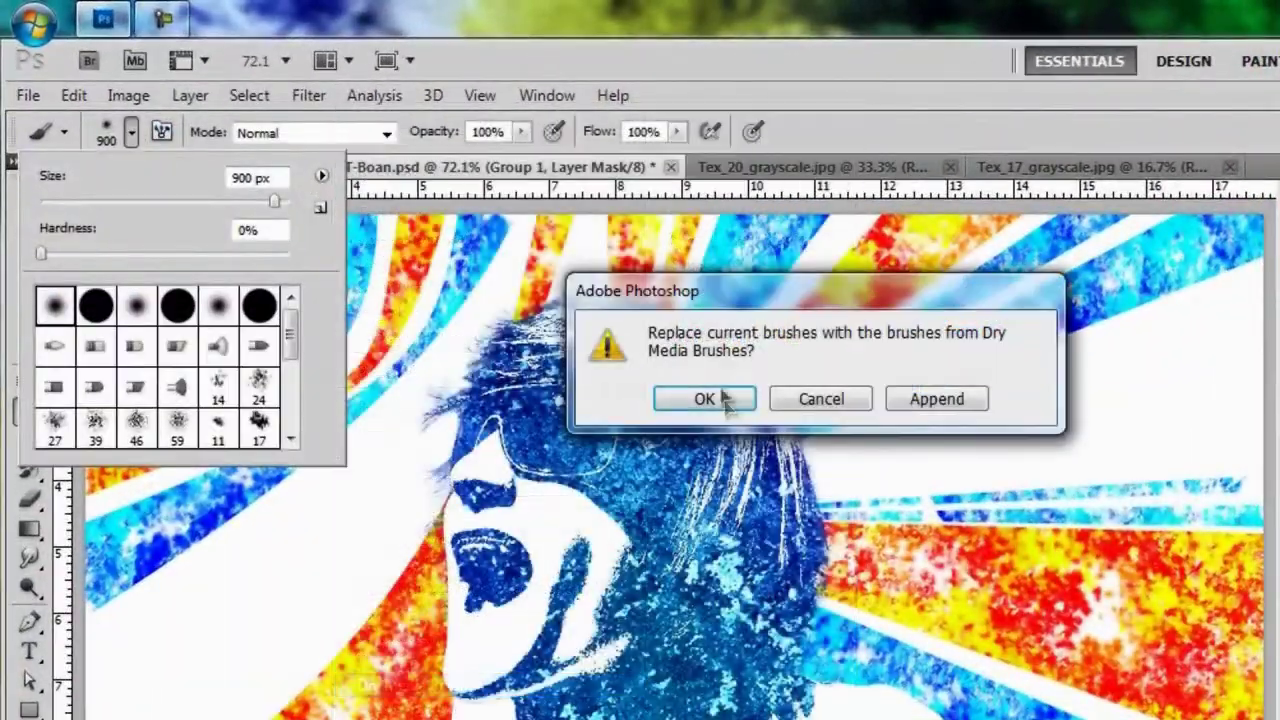
click(705, 399)
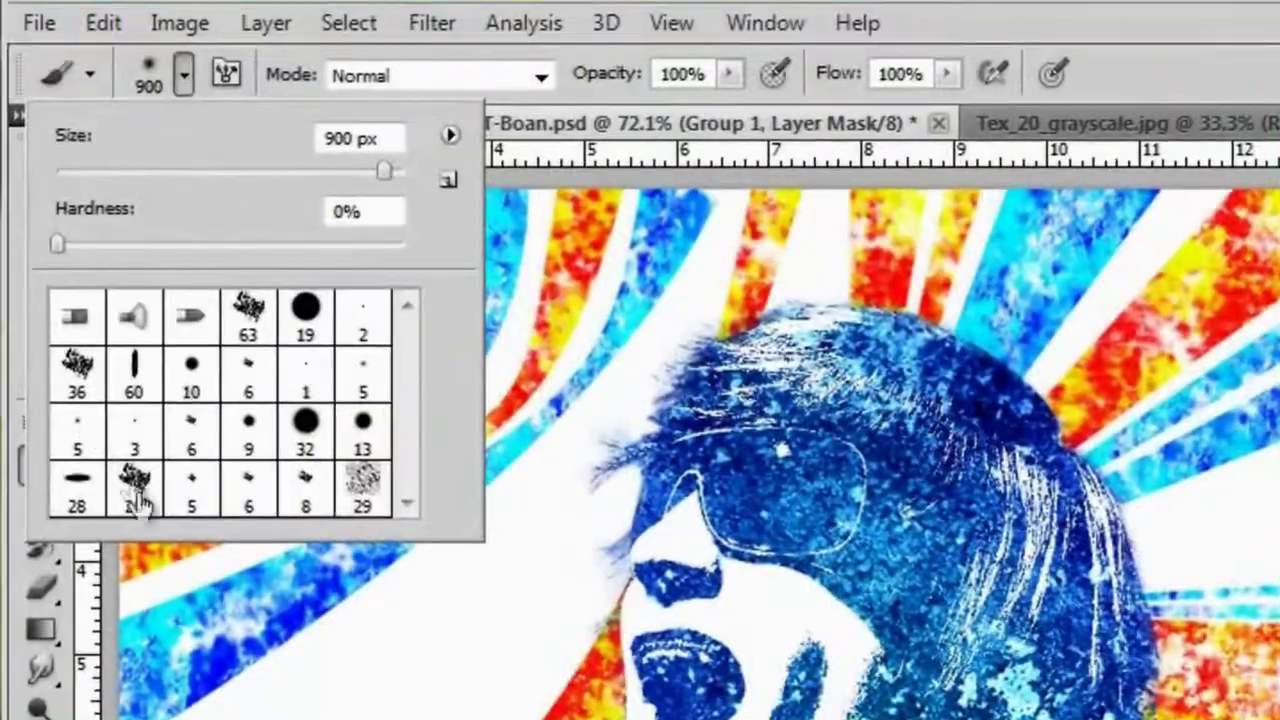
click(98, 440)
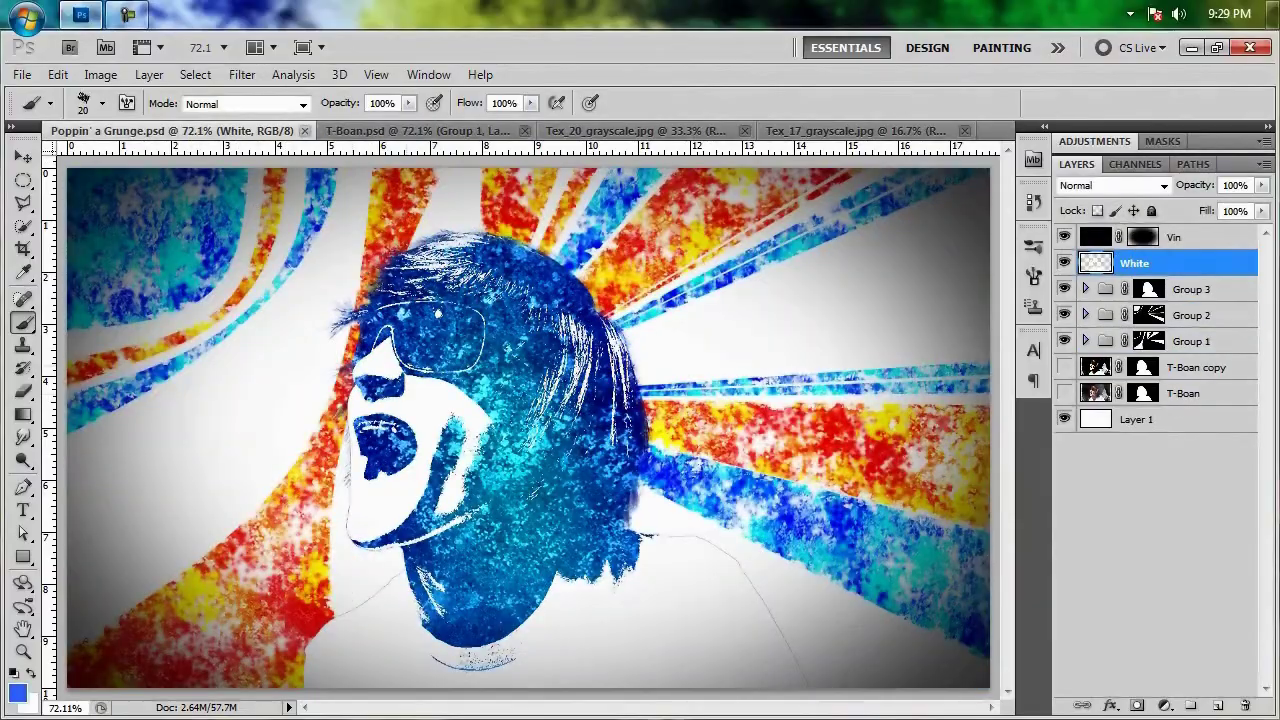
Add a new layer named Vin above White and fill it with black.
click(200, 131)
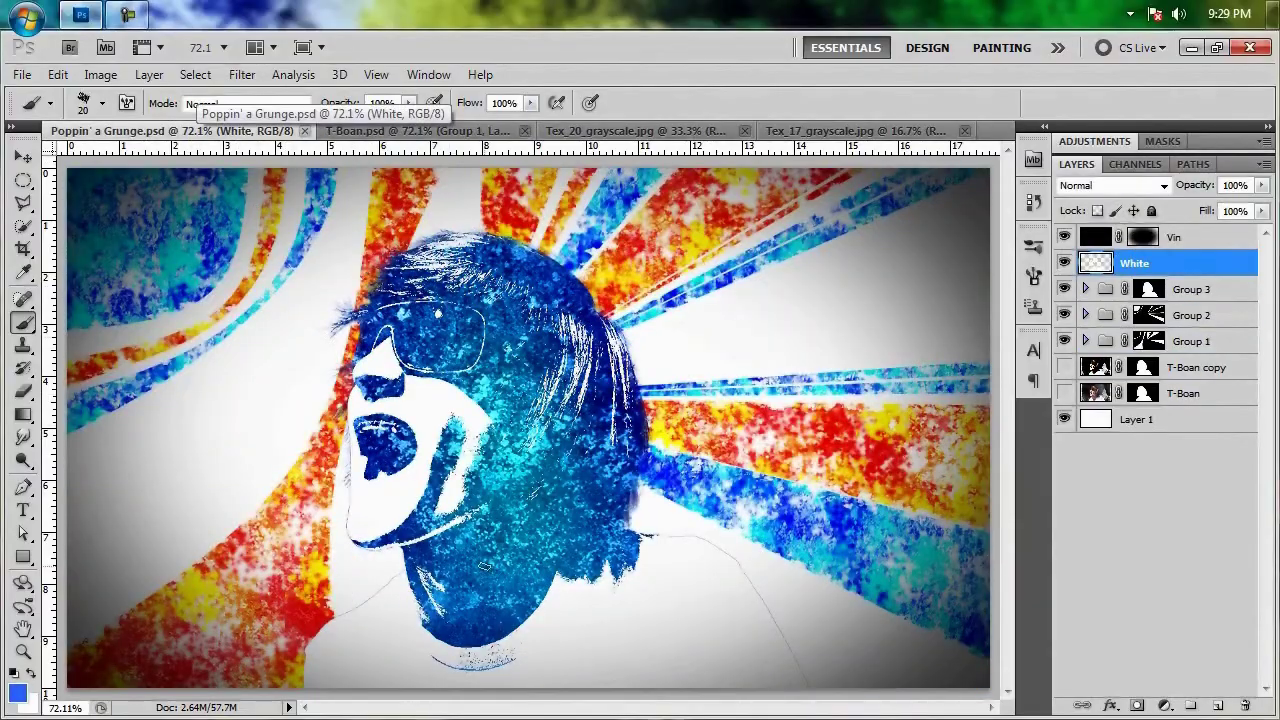
click(352, 133)
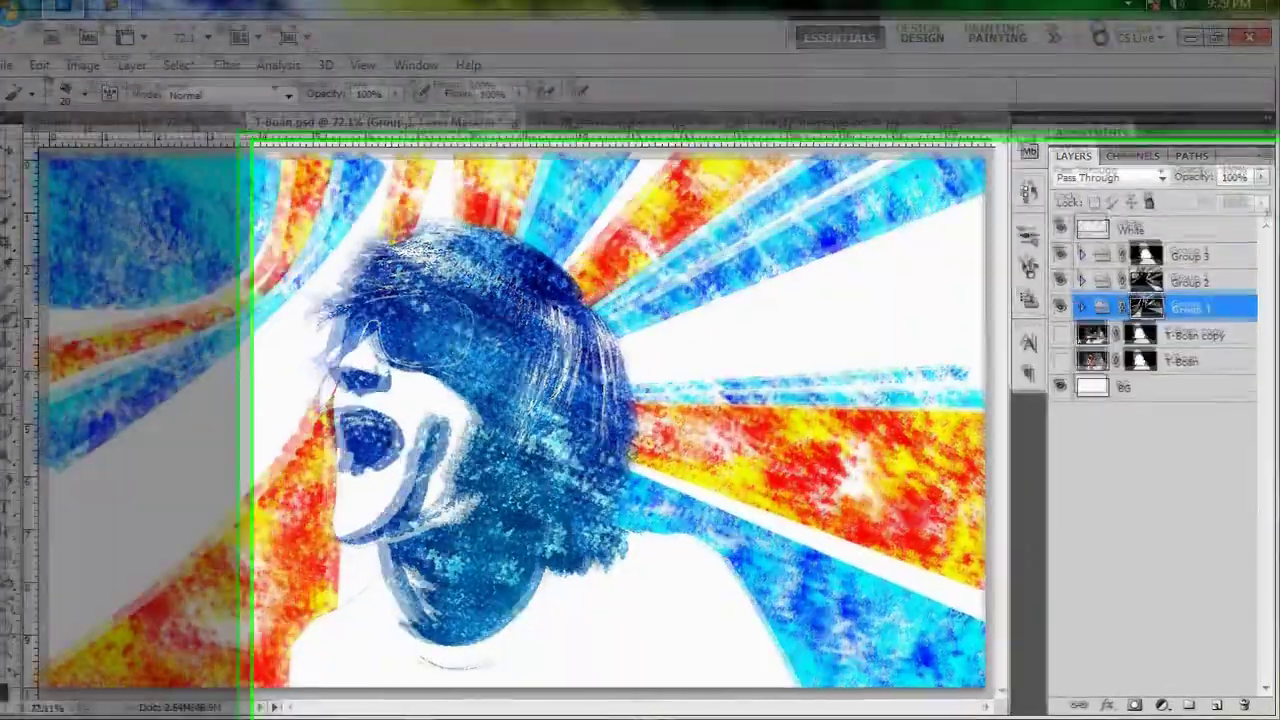
click(1200, 237)
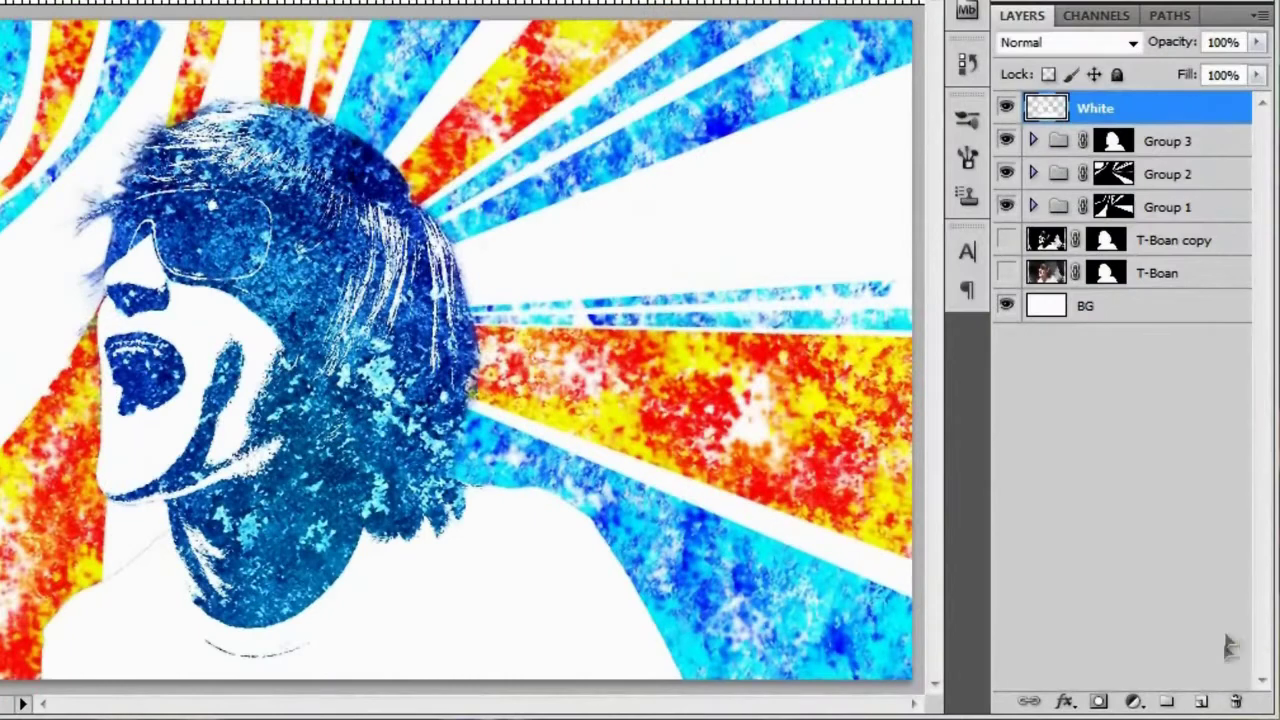
click(1201, 701)
double_click(1103, 106)
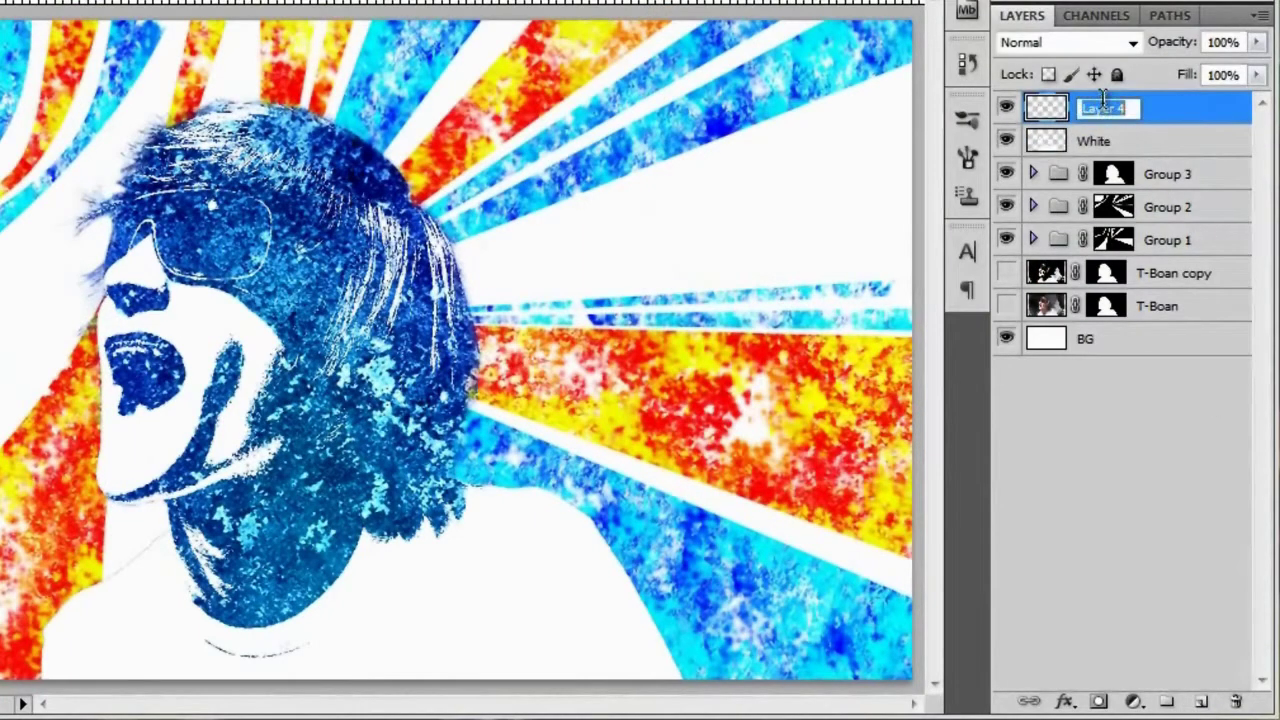
text(Vig)
key(Return)
key(alt+BackSpace)
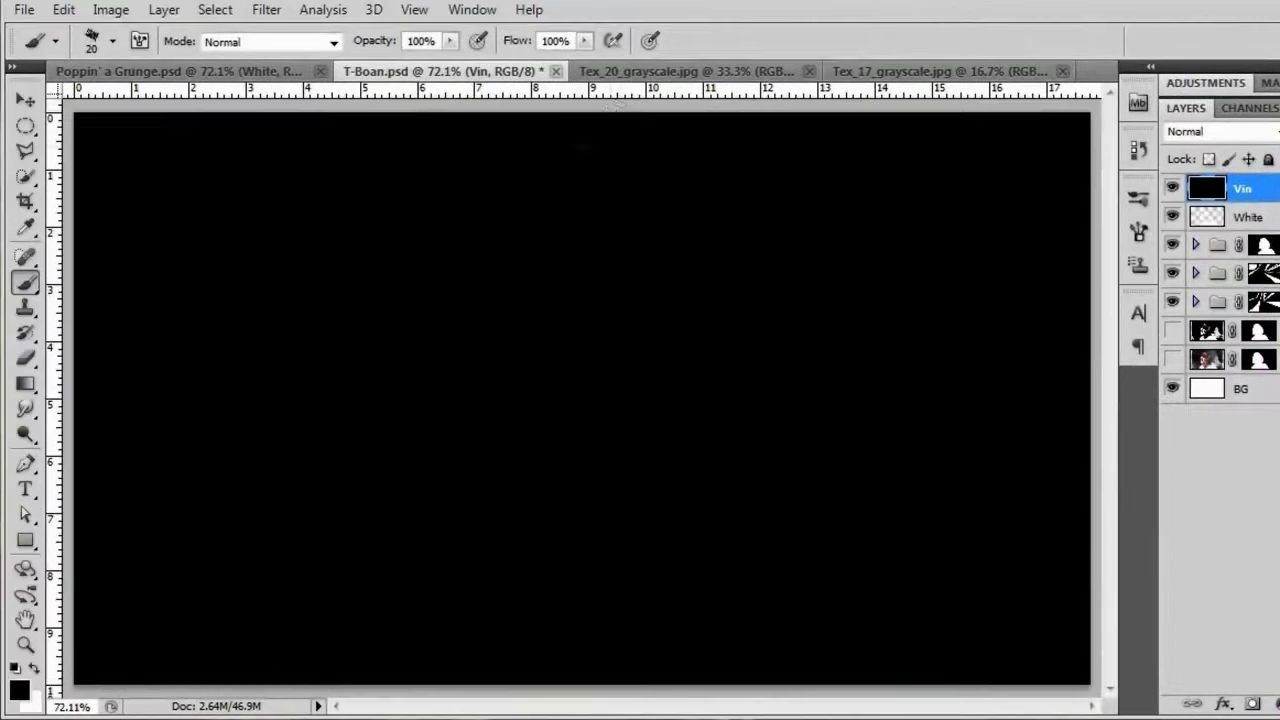
Place centre guides and draw a large 100 px-feathered ellipse centred on them.
drag(634, 100, 677, 400)
drag(63, 393, 582, 464)
click(25, 125)
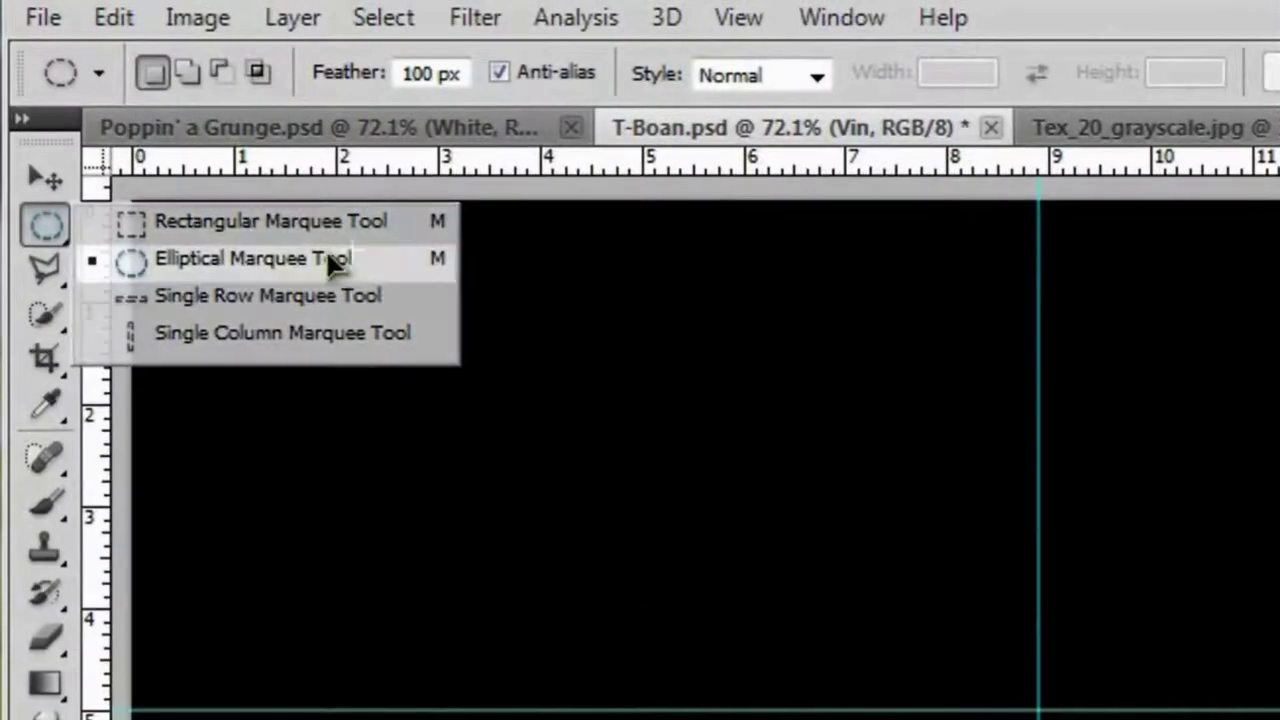
click(333, 262)
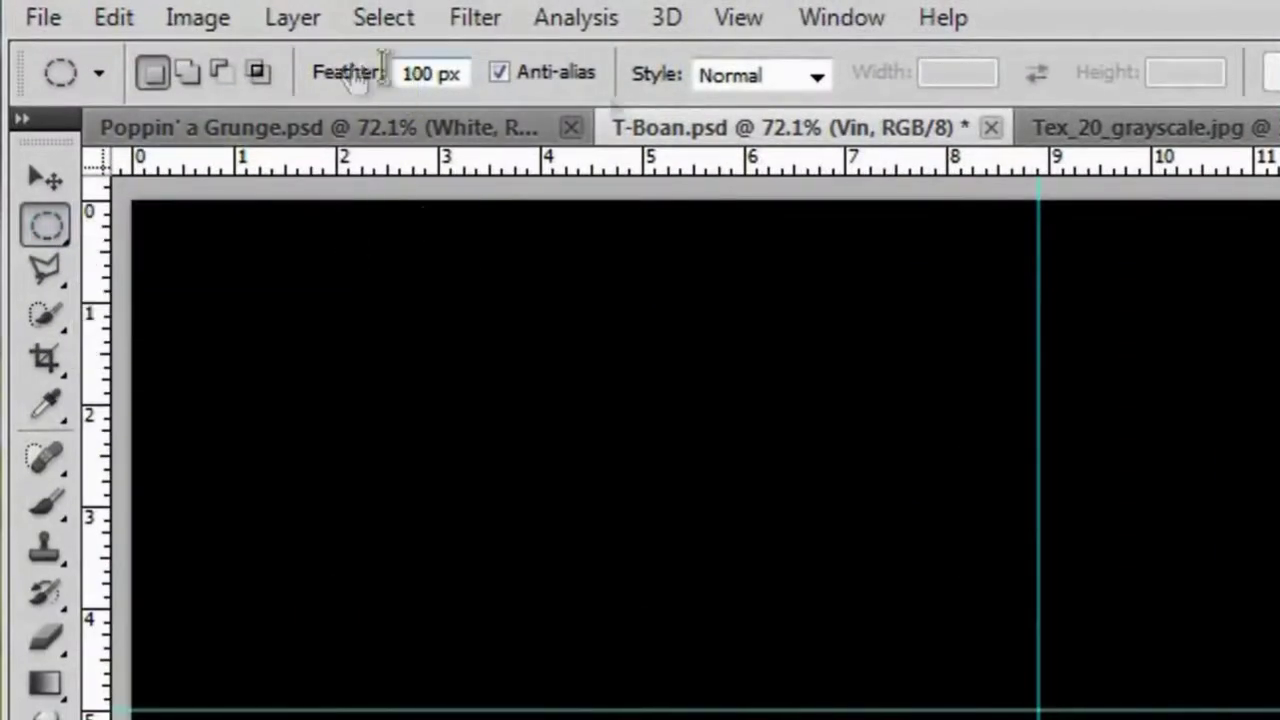
scroll(1153, 607, down, 2)
scroll(1028, 705, up, 1)
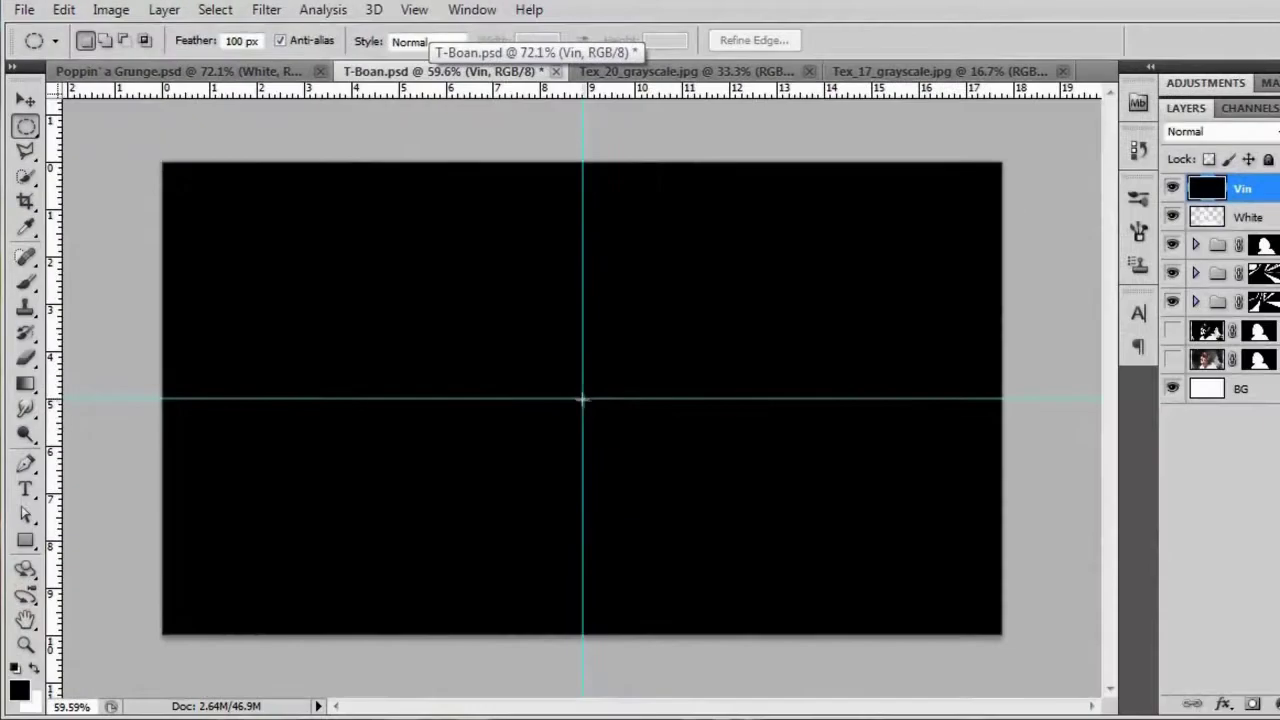
drag(859, 581, 984, 680)
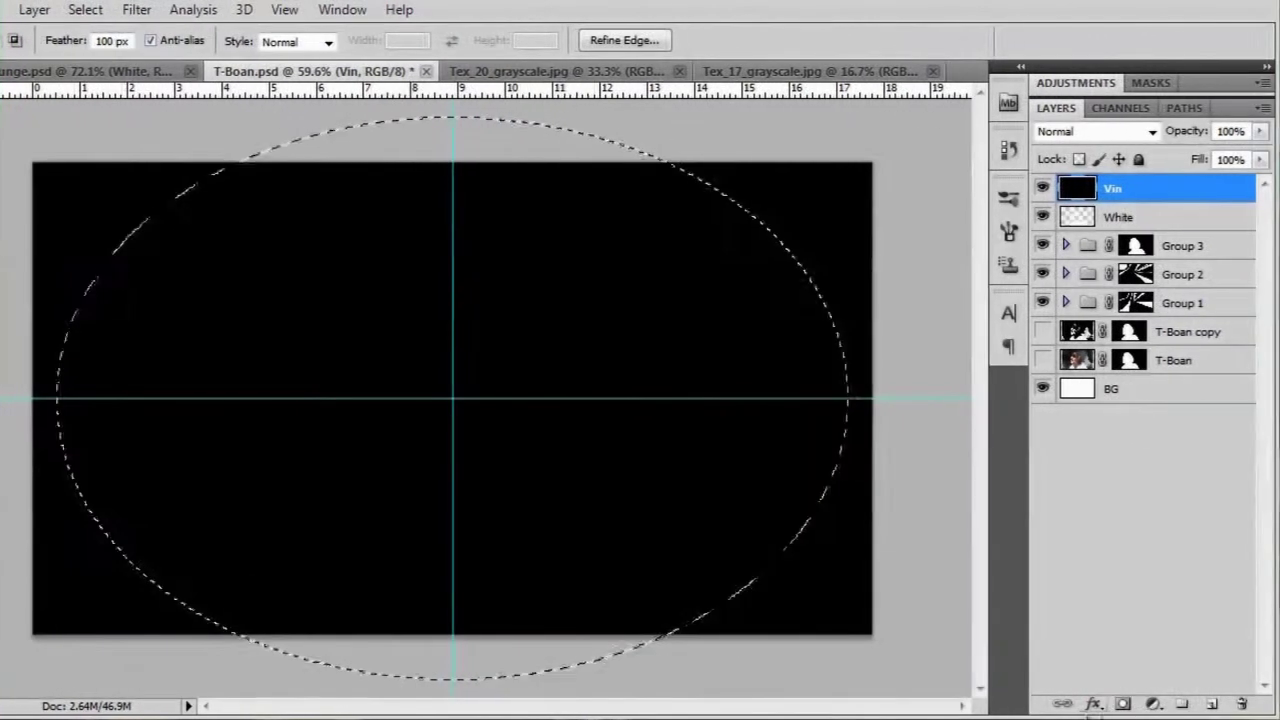
Mask Vin with the inverted ellipse and set its opacity to 80%.
click(1196, 704)
key(ctrl+i)
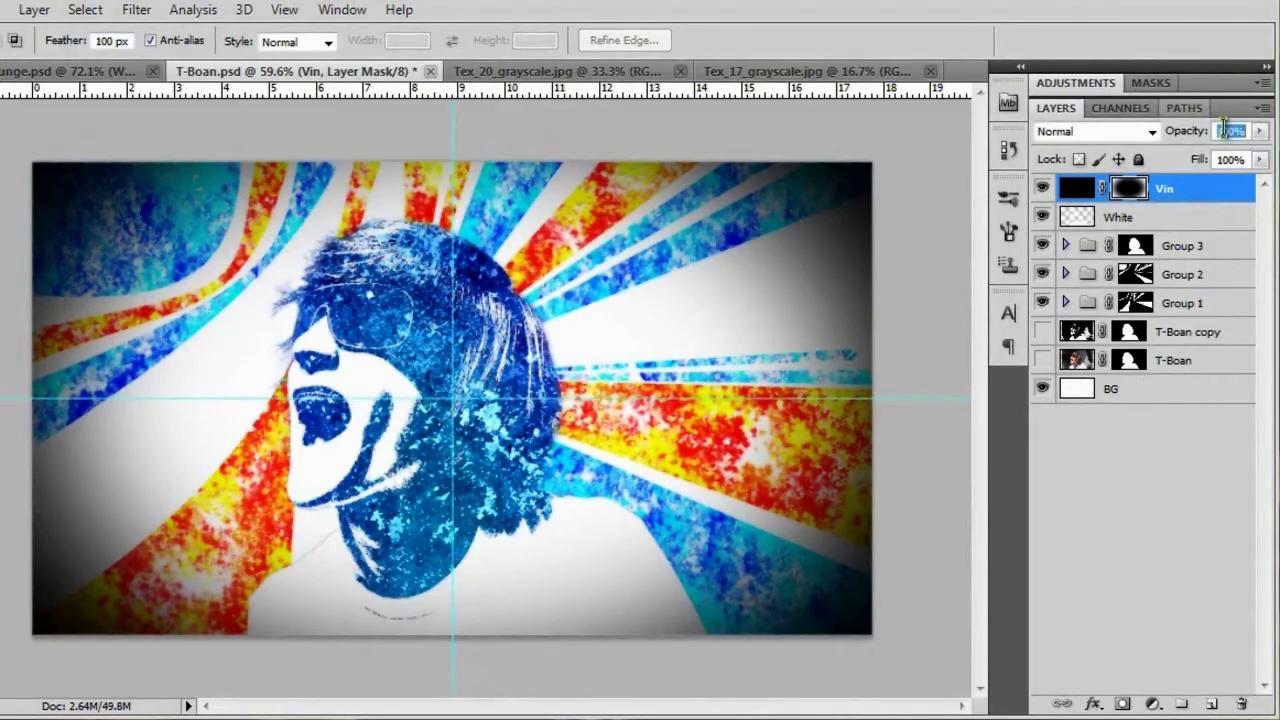
text(80)
key(Return)
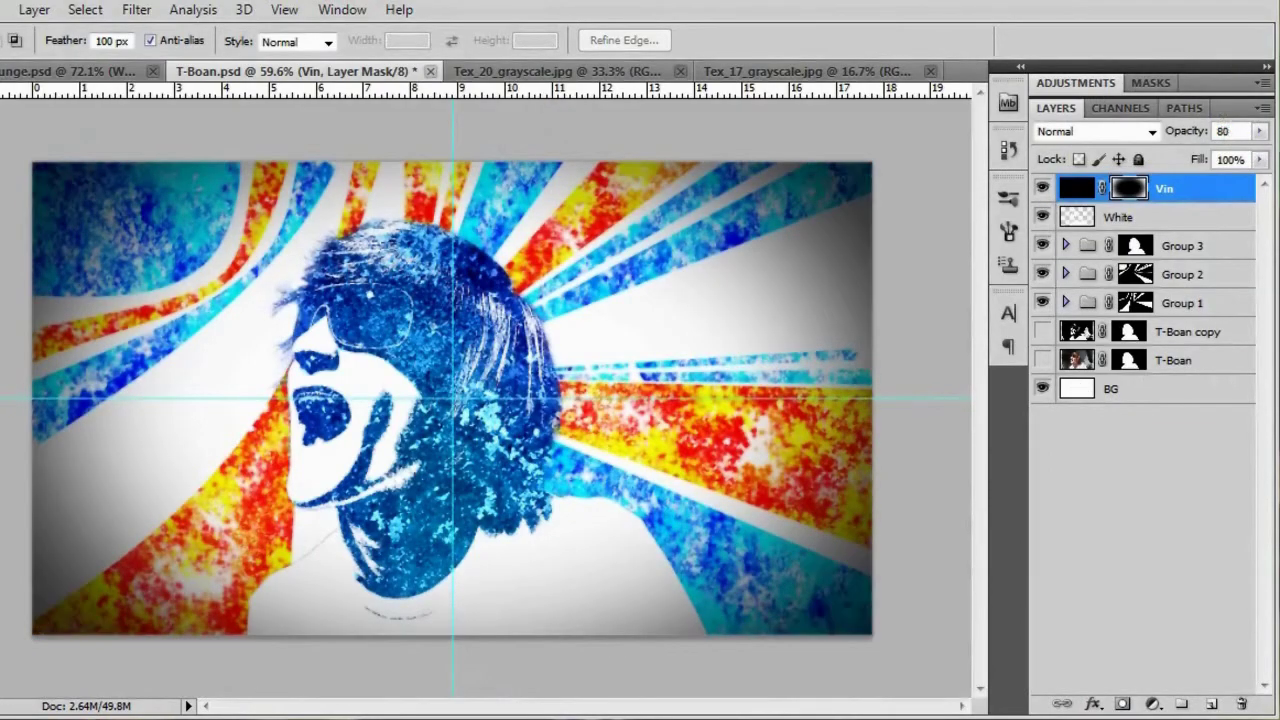
key(v)
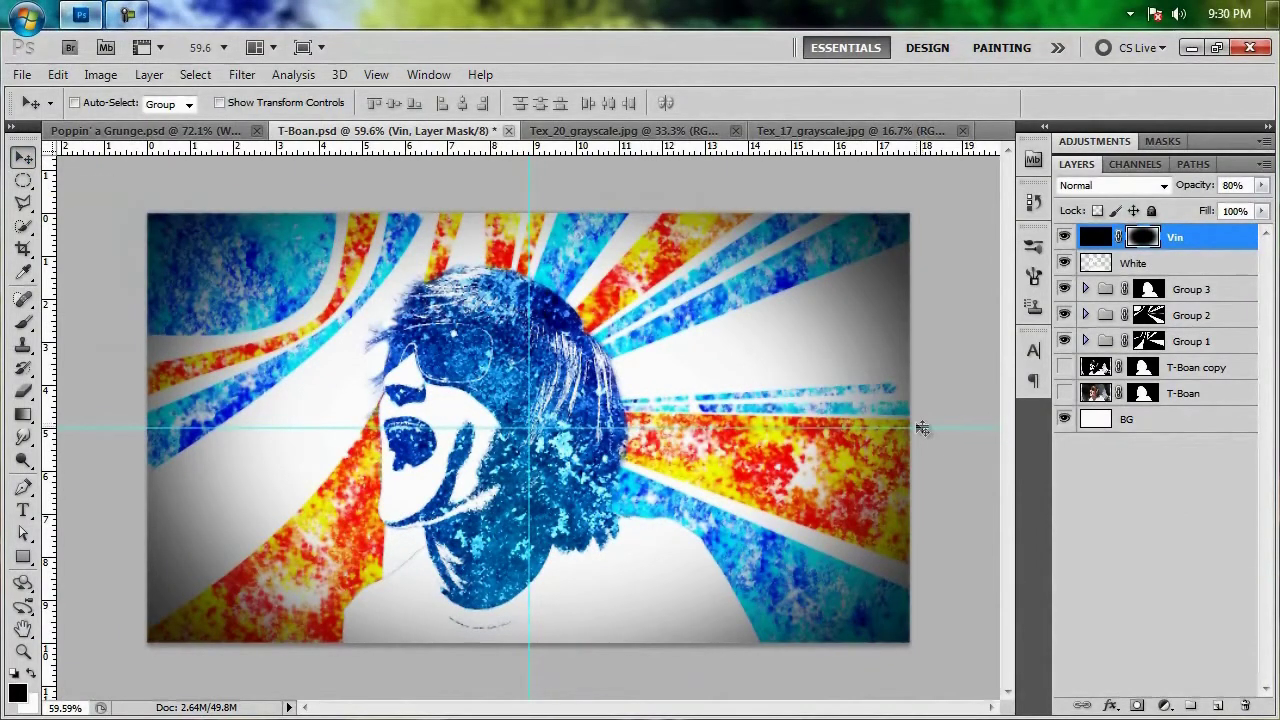
Remove both centre guides and delete the Vin vignette layer.
drag(922, 428, 932, 150)
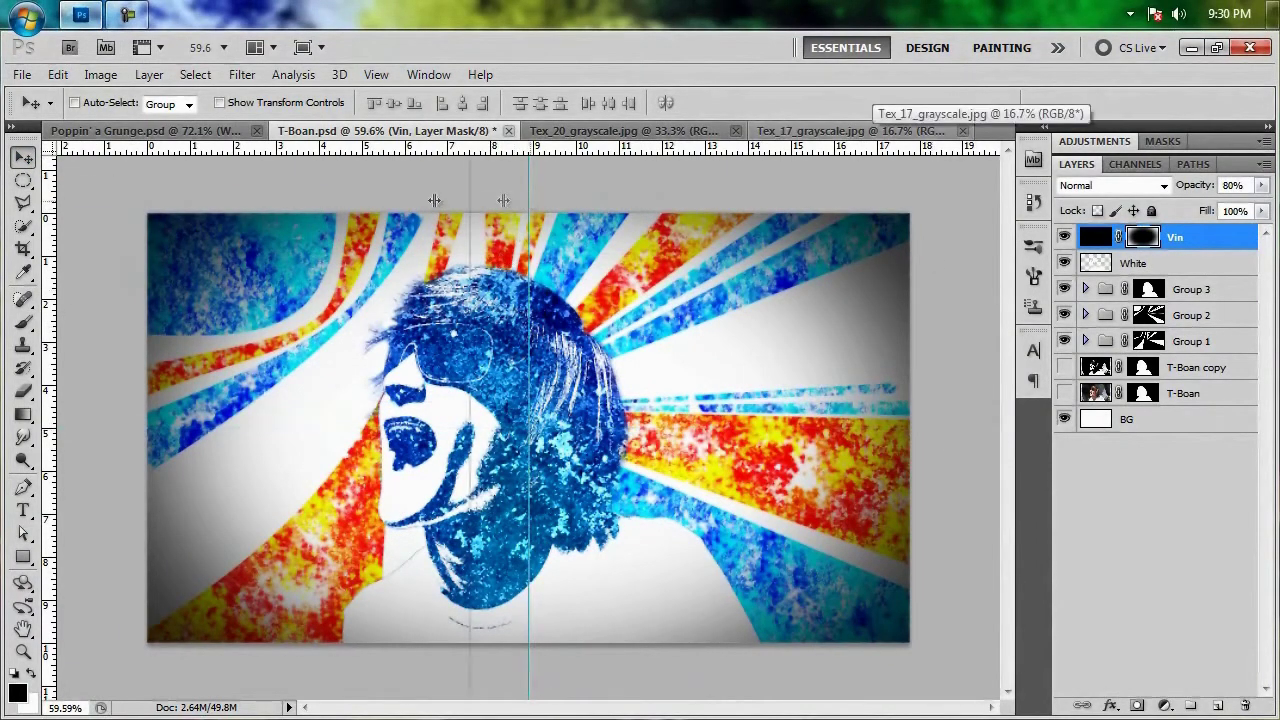
drag(434, 200, 45, 255)
drag(1205, 237, 1243, 706)
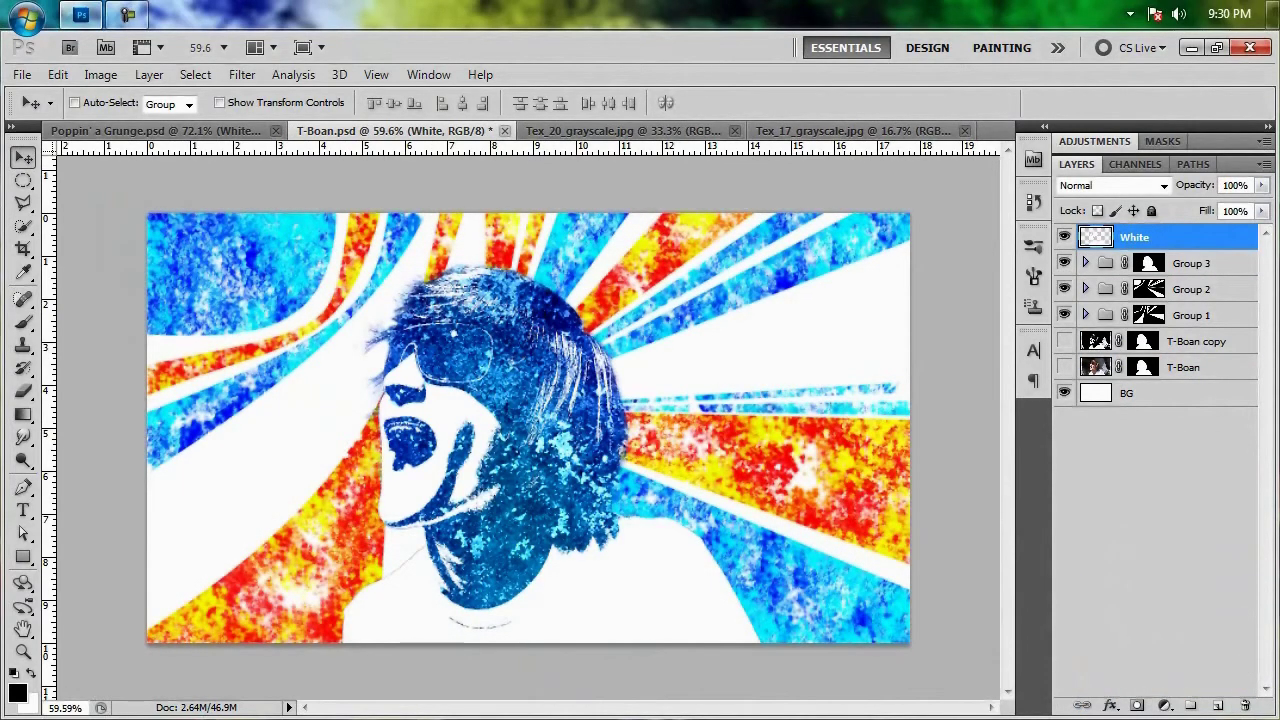
Hide all panels and enlarge the artwork to fill the window.
key(Tab)
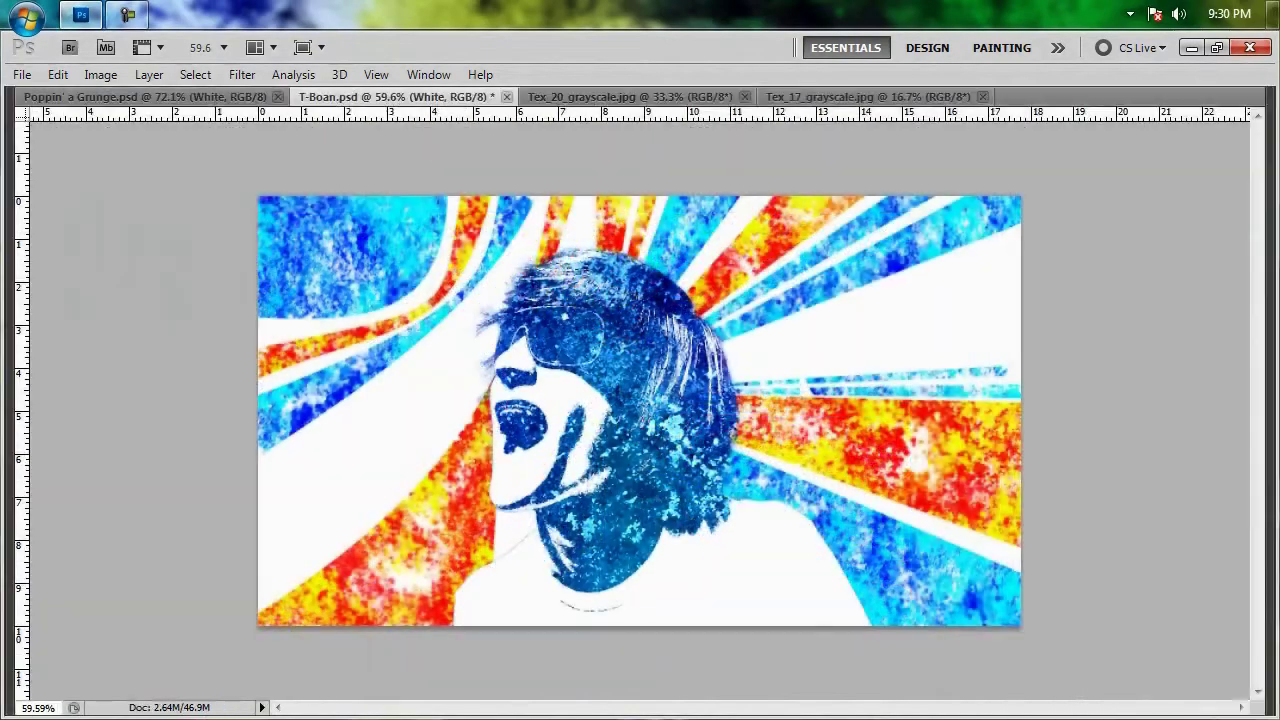
key(ctrl+0)
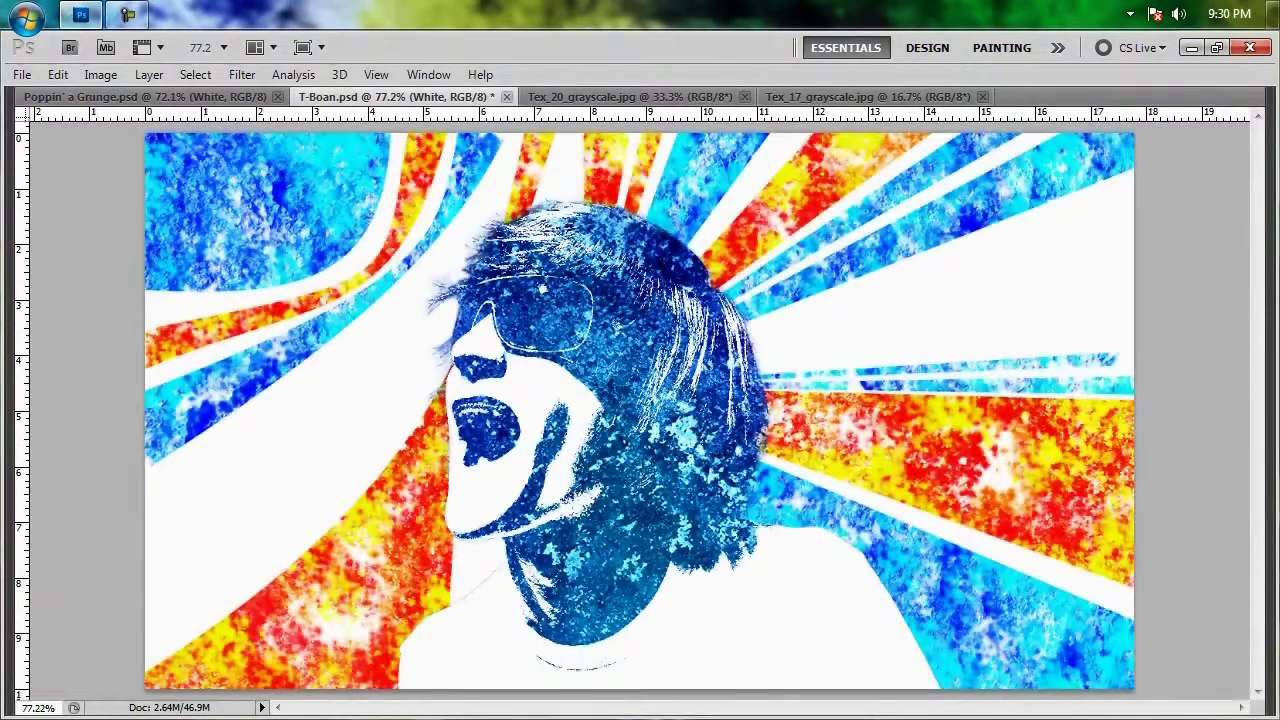
key(ctrl+r)
key(ctrl+0)
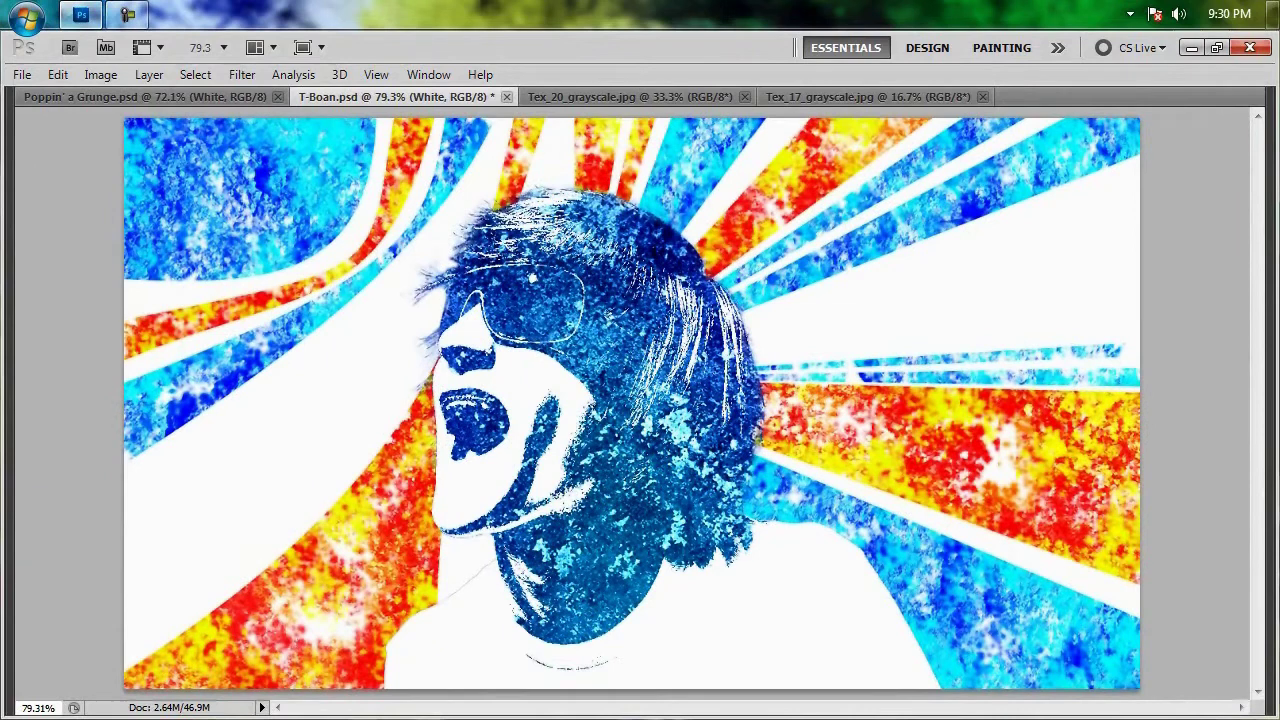